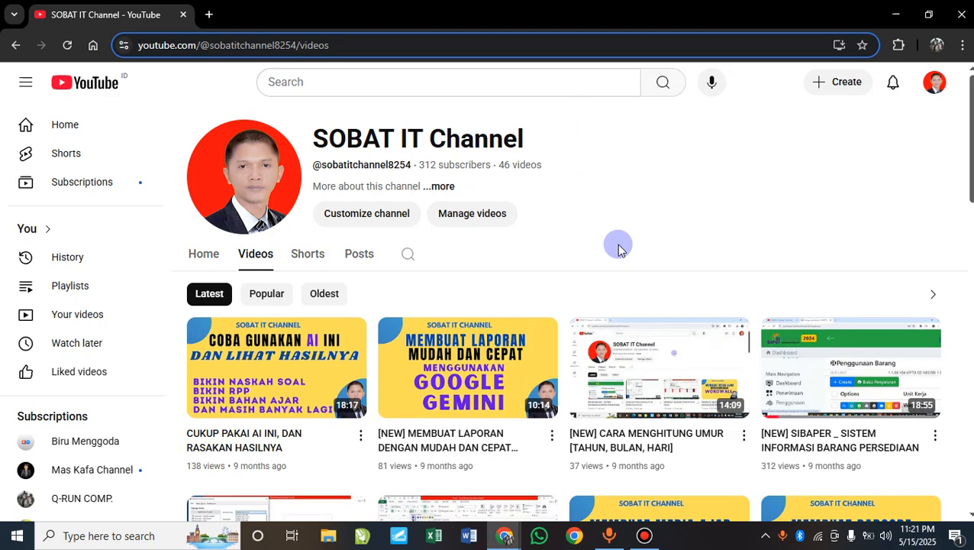
- Switch to the Chrome window with the Bing 'e ijazah' results and zoom the page out
{"action": "scroll", "coordinate": [618, 248], "scroll_direction": "down", "scroll_amount": 1}
{"action": "scroll", "coordinate": [618, 248], "scroll_direction": "up", "scroll_amount": 1}
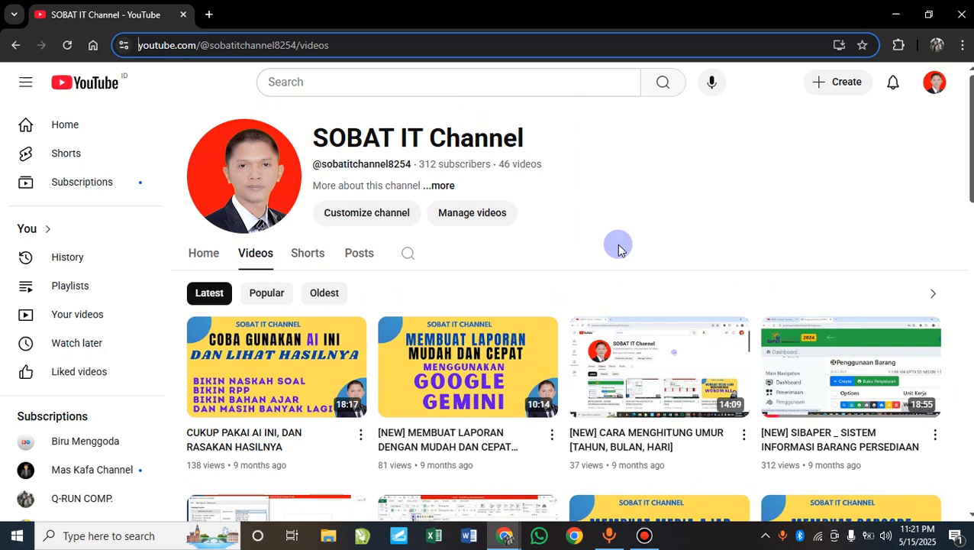
{"action": "scroll", "coordinate": [618, 248], "scroll_direction": "down", "scroll_amount": 1}
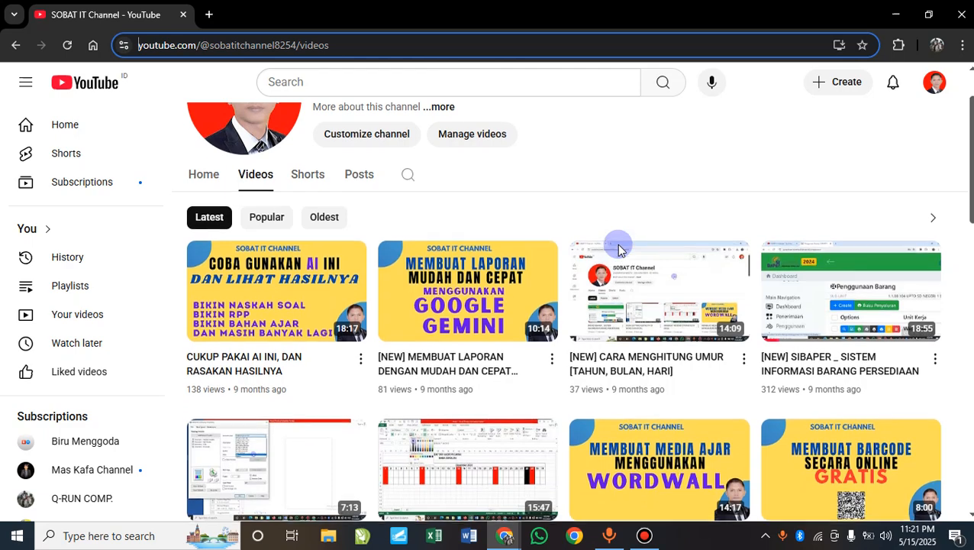
{"action": "scroll", "coordinate": [618, 248], "scroll_direction": "up", "scroll_amount": 1}
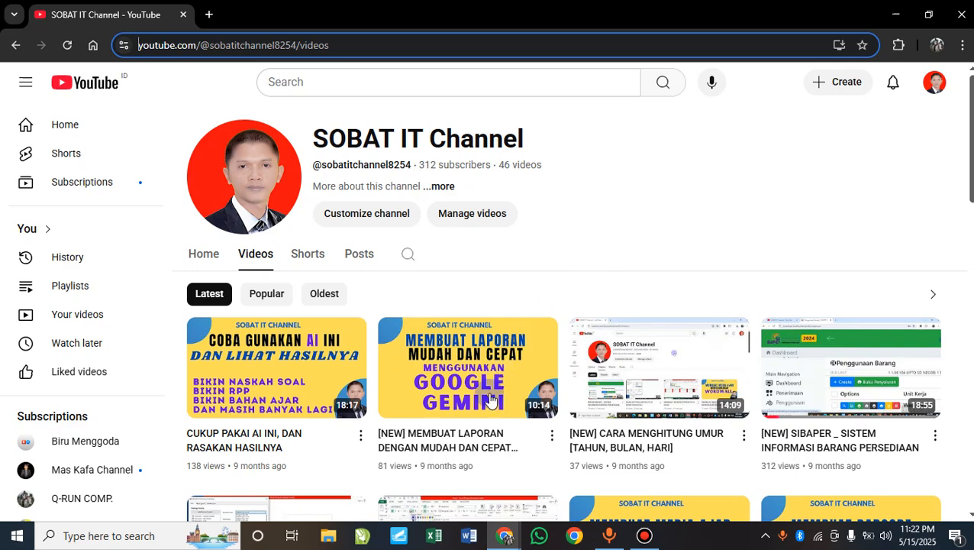
{"action": "mouse_move", "coordinate": [503, 544]}
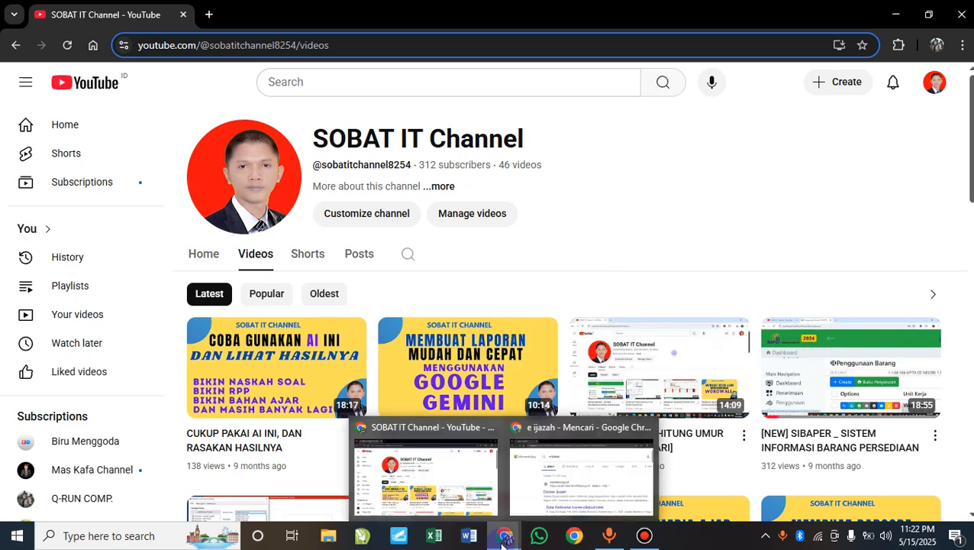
{"action": "left_click", "coordinate": [586, 489]}
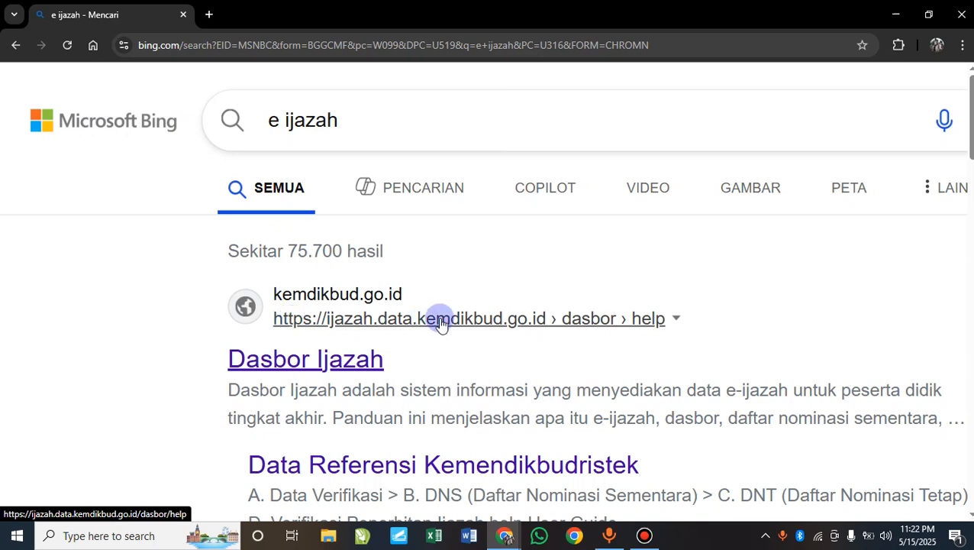
{"action": "scroll", "coordinate": [470, 317], "scroll_direction": "up", "scroll_amount": 3}
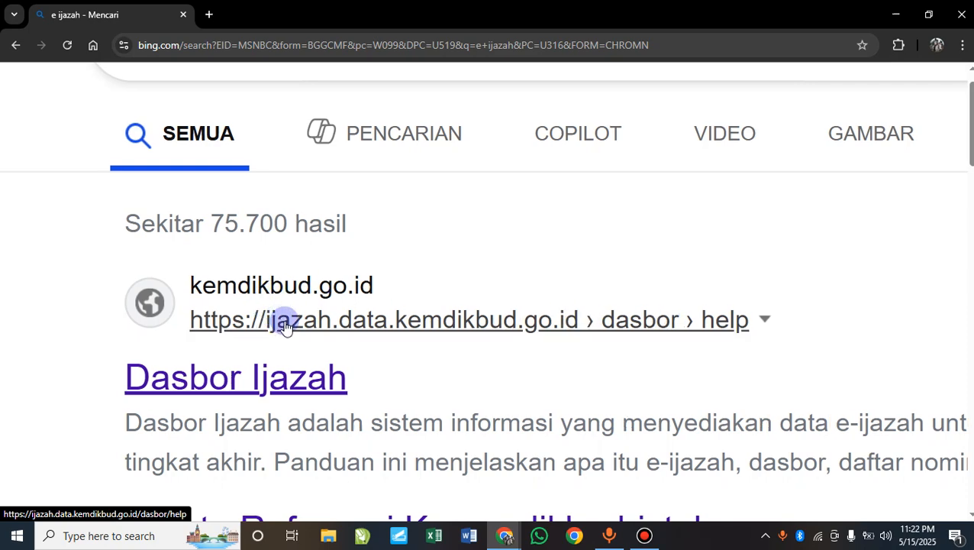
{"action": "key", "text": "ctrl+minus"}
{"action": "key", "text": "ctrl+minus"}
{"action": "key", "text": "ctrl+minus"}
{"action": "key", "text": "ctrl+minus"}
{"action": "key", "text": "ctrl+minus"}
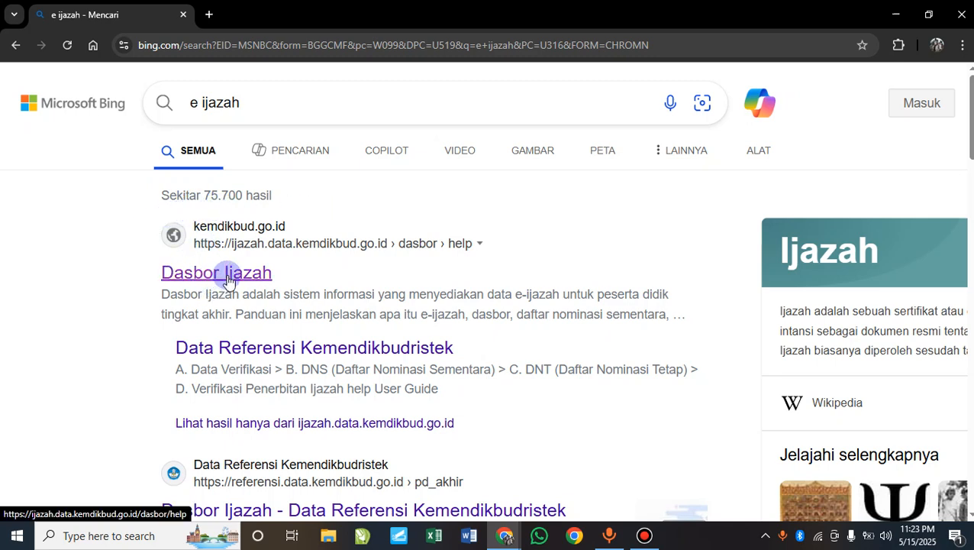
- Open the Dasbor Ijazah result in a new tab and go to its Login page
{"action": "left_click", "coordinate": [203, 279]}
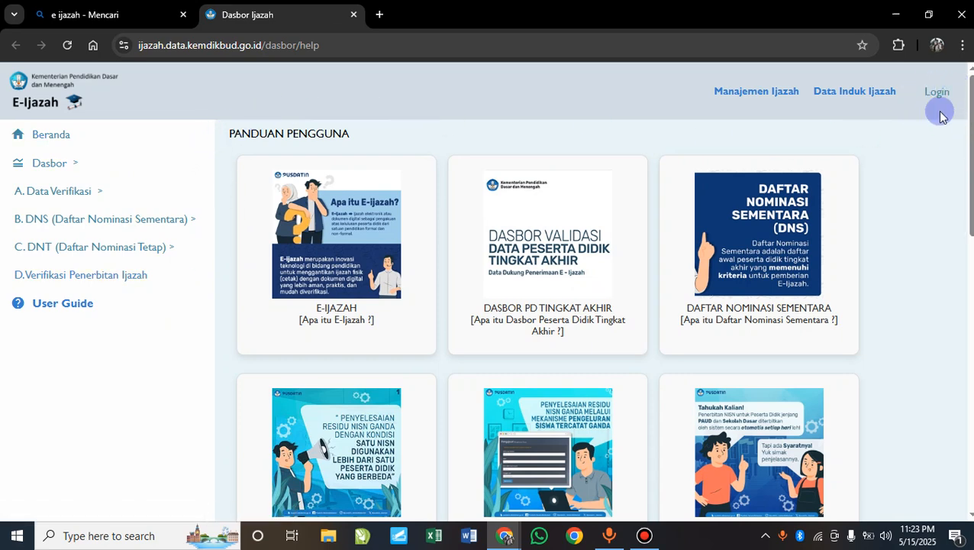
{"action": "scroll", "coordinate": [941, 117], "scroll_direction": "up", "scroll_amount": 5}
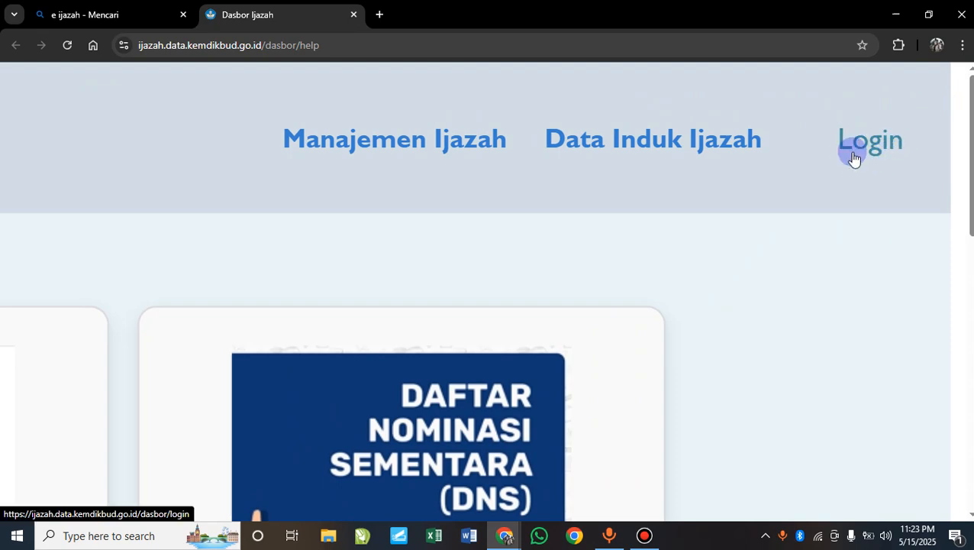
{"action": "scroll", "coordinate": [853, 158], "scroll_direction": "down", "scroll_amount": 5}
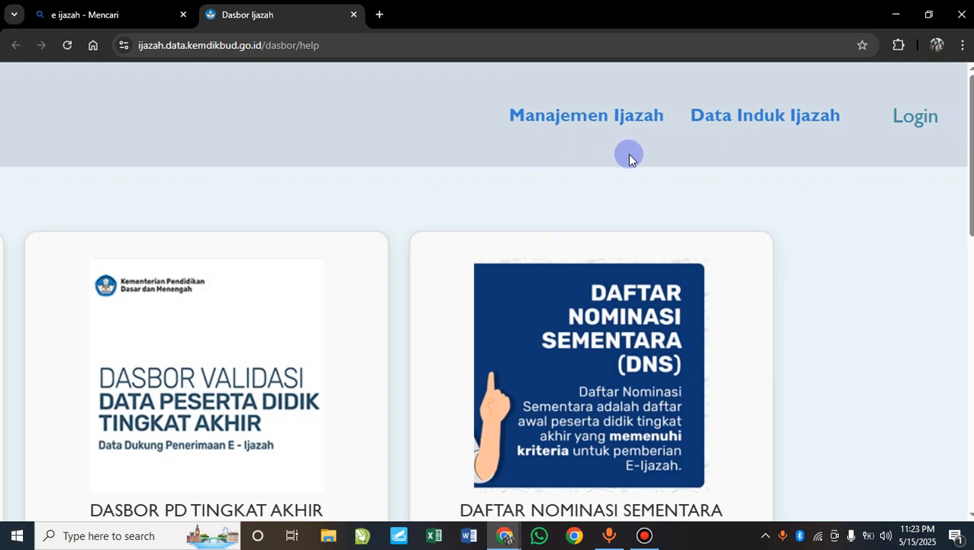
{"action": "scroll", "coordinate": [527, 143], "scroll_direction": "down", "scroll_amount": 5}
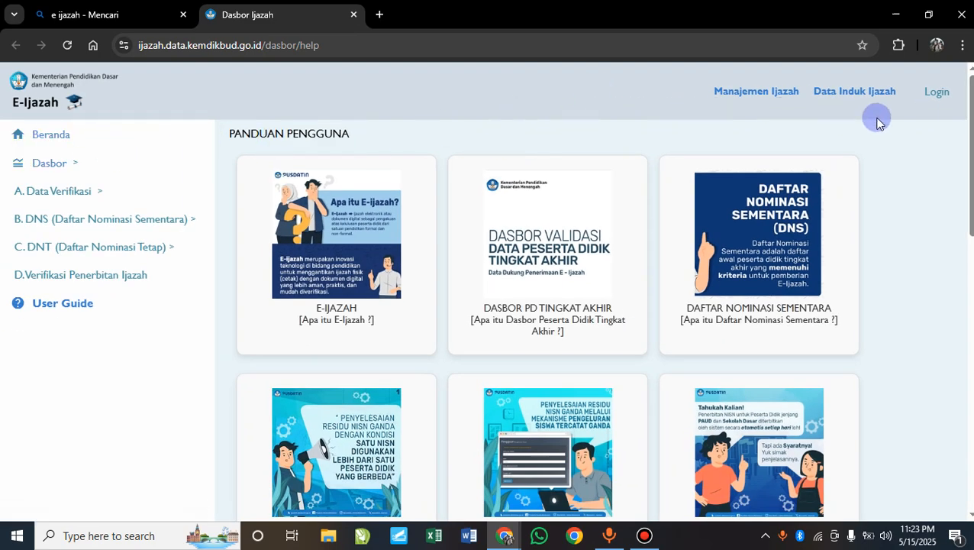
{"action": "scroll", "coordinate": [944, 107], "scroll_direction": "down", "scroll_amount": 2}
{"action": "scroll", "coordinate": [945, 111], "scroll_direction": "up", "scroll_amount": 5}
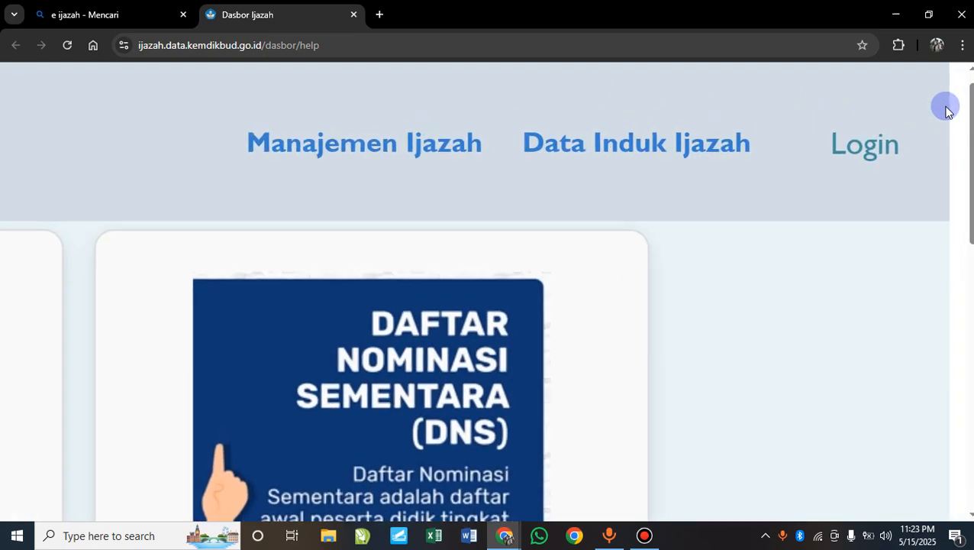
{"action": "left_click", "coordinate": [864, 150]}
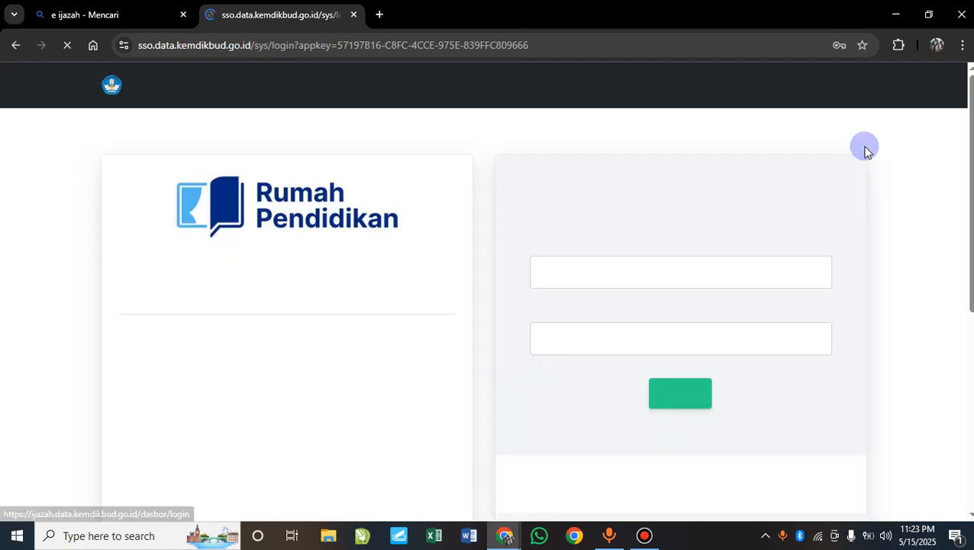
- Sign in to E-Ijazah Dasbor with the saved operator account from autofill
{"action": "triple_click", "coordinate": [677, 273]}
{"action": "type", "text": "ekll"}
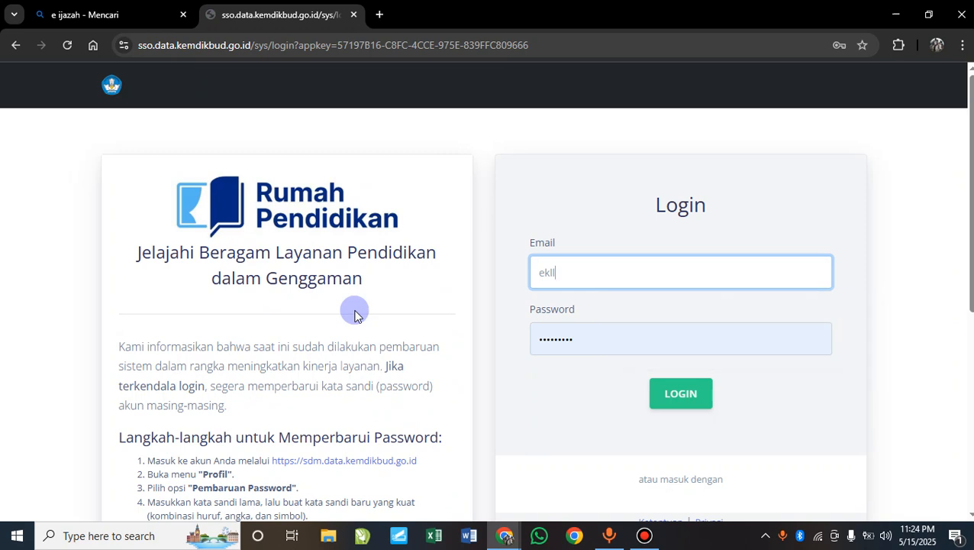
{"action": "key", "text": "BackSpace"}
{"action": "key", "text": "BackSpace"}
{"action": "type", "text": "l"}
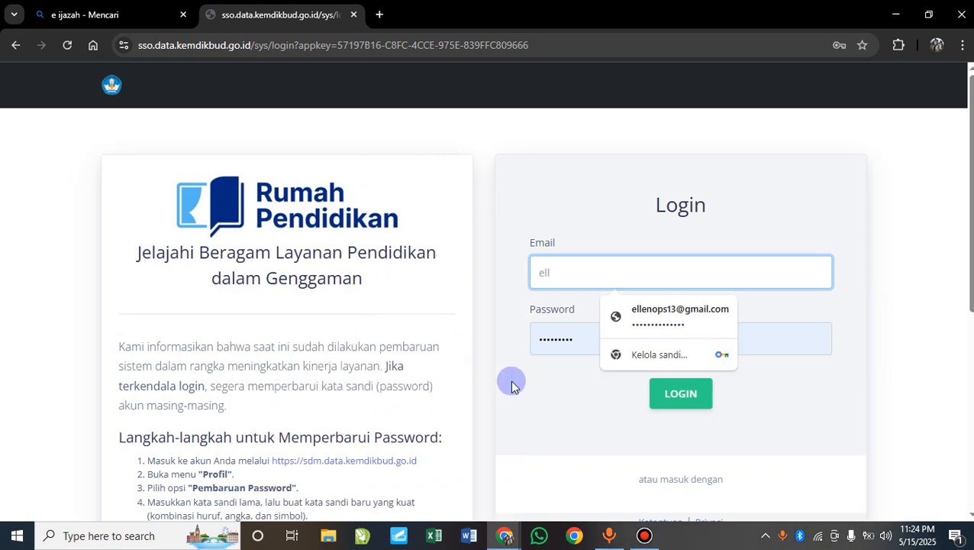
{"action": "left_click", "coordinate": [687, 321]}
{"action": "left_click", "coordinate": [664, 399]}
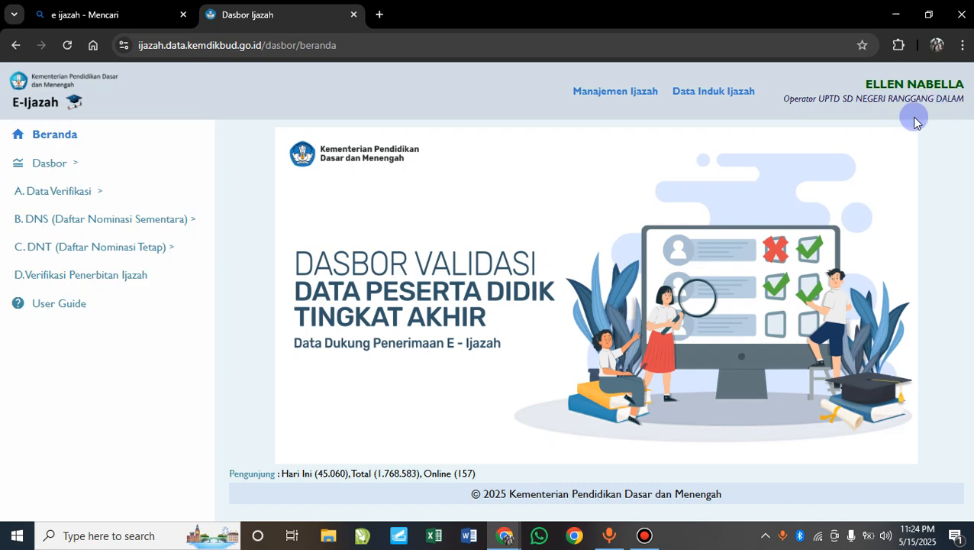
- Expand B. DNS in the sidebar to show Valid DNS and Residu DNS
{"action": "scroll", "coordinate": [928, 95], "scroll_direction": "up", "scroll_amount": 5}
{"action": "scroll", "coordinate": [929, 95], "scroll_direction": "up", "scroll_amount": 1}
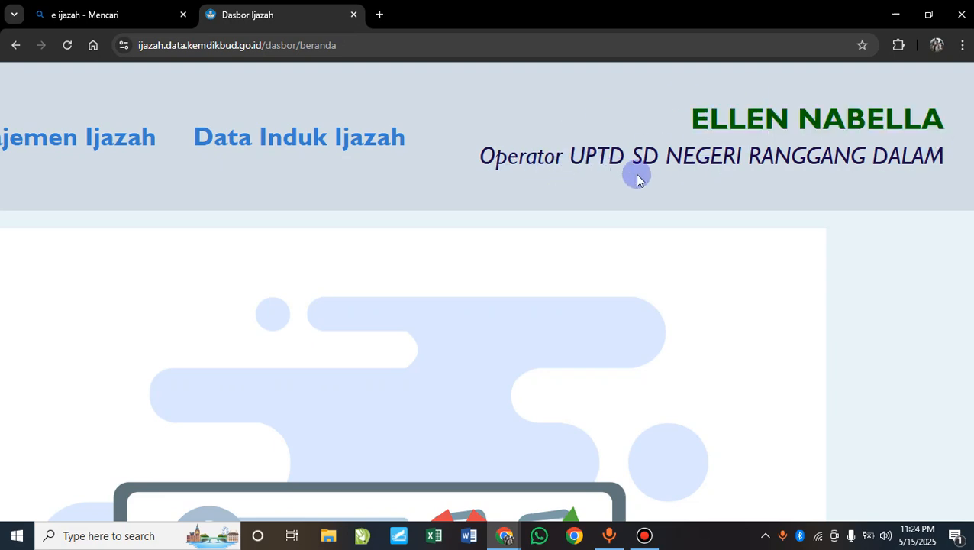
{"action": "scroll", "coordinate": [843, 168], "scroll_direction": "up", "scroll_amount": 2}
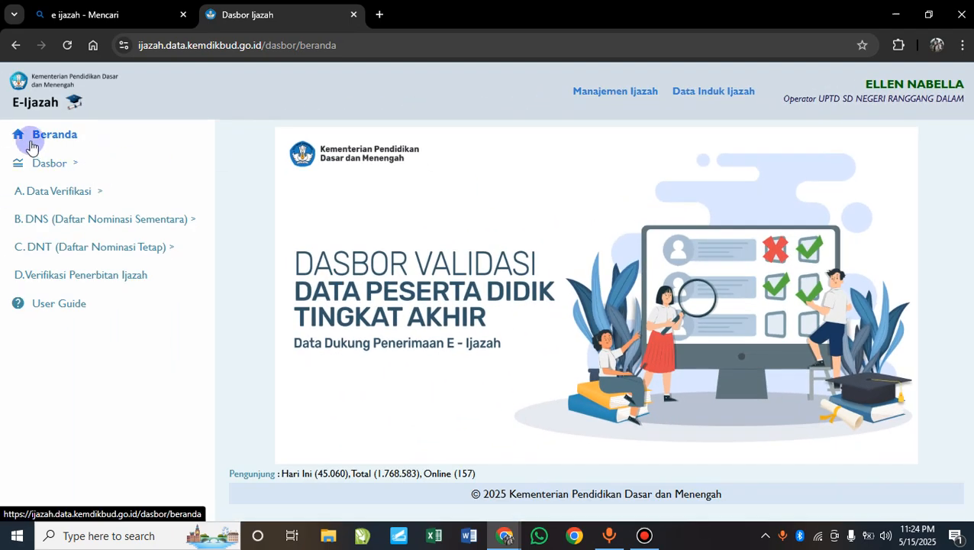
{"action": "scroll", "coordinate": [31, 144], "scroll_direction": "up", "scroll_amount": 5}
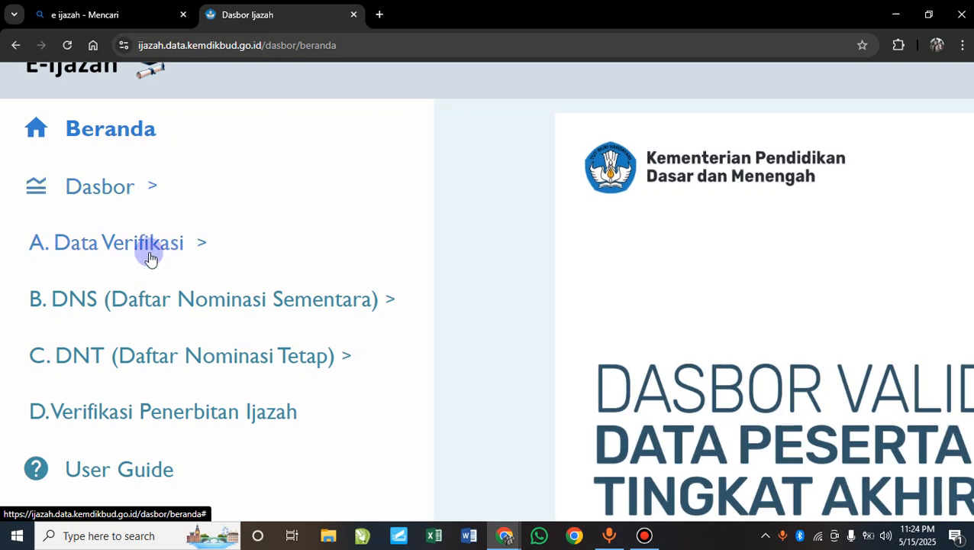
{"action": "scroll", "coordinate": [159, 284], "scroll_direction": "down", "scroll_amount": 2}
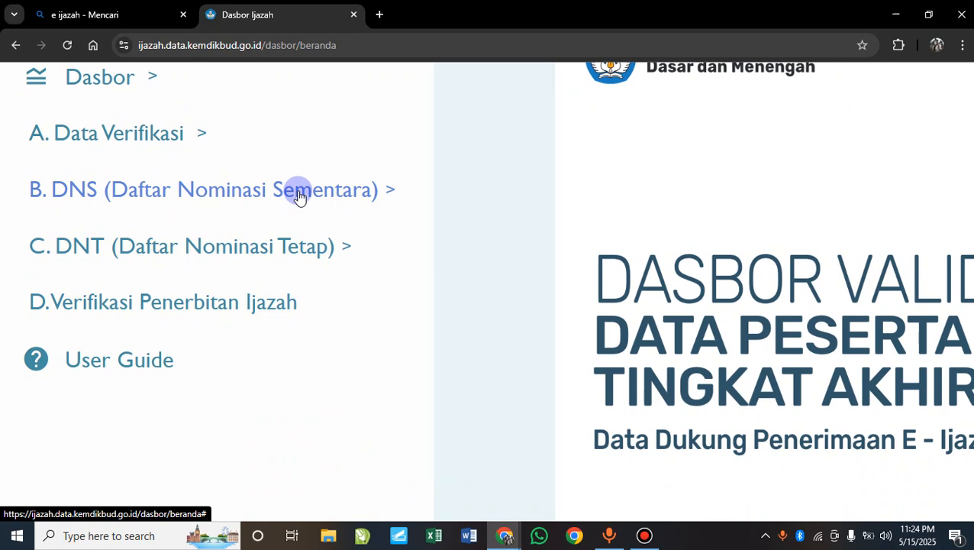
{"action": "left_click", "coordinate": [298, 192]}
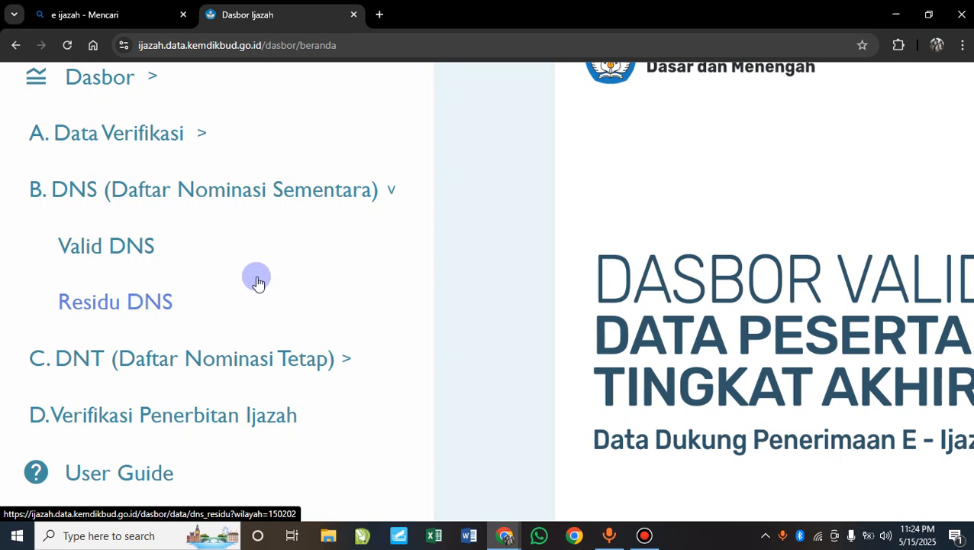
- Review the Residu DNS table for Kab. Tanah Laut (27 schools, 96 students), then expand B. DNS again
{"action": "scroll", "coordinate": [256, 278], "scroll_direction": "down", "scroll_amount": 4}
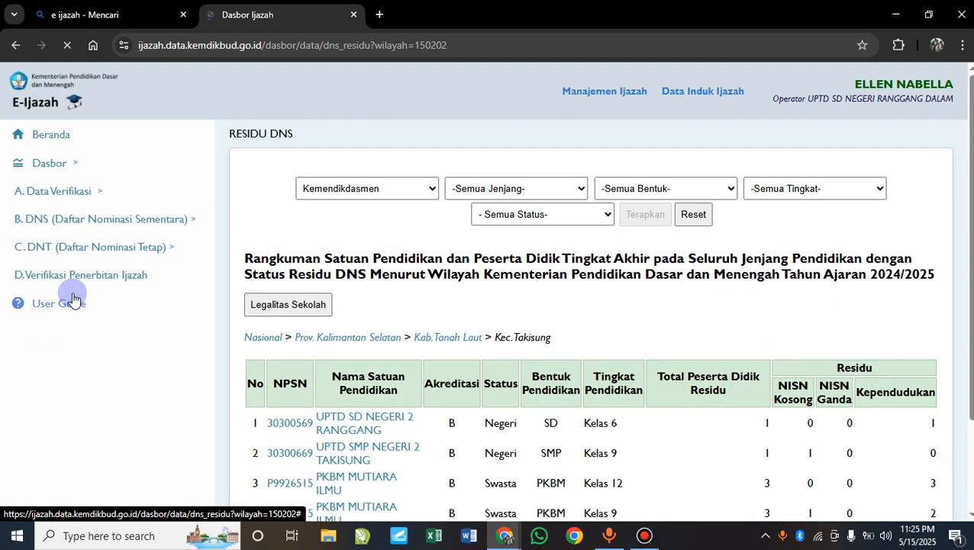
{"action": "scroll", "coordinate": [480, 413], "scroll_direction": "down", "scroll_amount": 2}
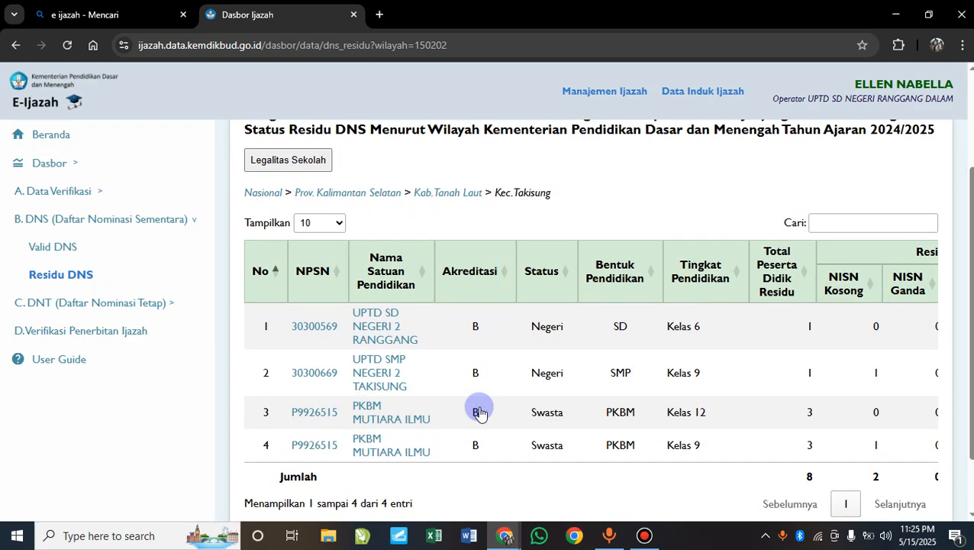
{"action": "scroll", "coordinate": [479, 405], "scroll_direction": "up", "scroll_amount": 2}
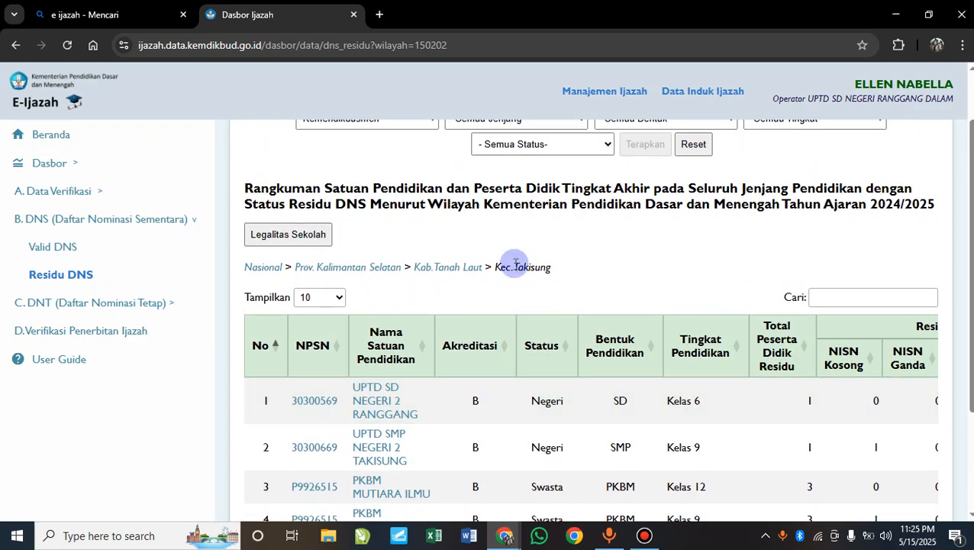
{"action": "scroll", "coordinate": [516, 268], "scroll_direction": "up", "scroll_amount": 3}
{"action": "scroll", "coordinate": [515, 266], "scroll_direction": "up", "scroll_amount": 3}
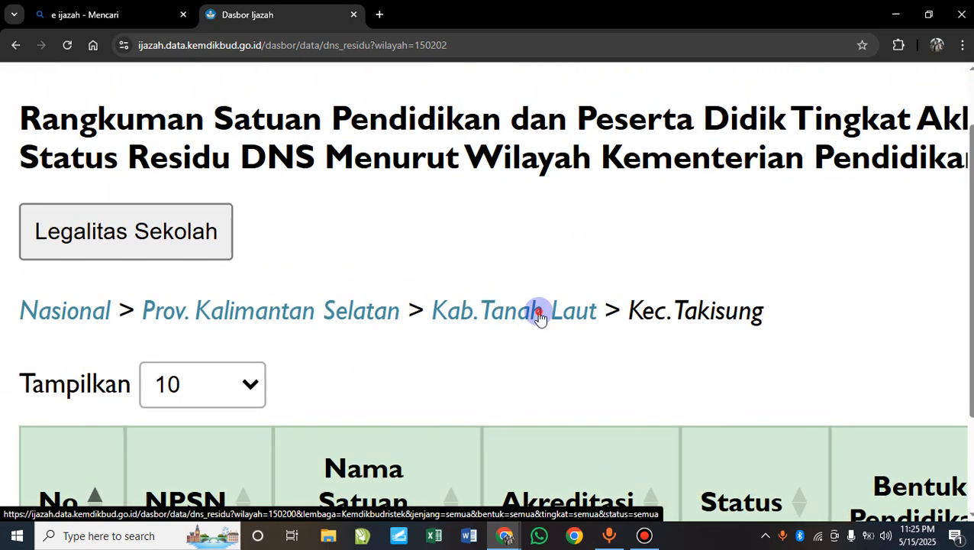
{"action": "scroll", "coordinate": [537, 310], "scroll_direction": "down", "scroll_amount": 3}
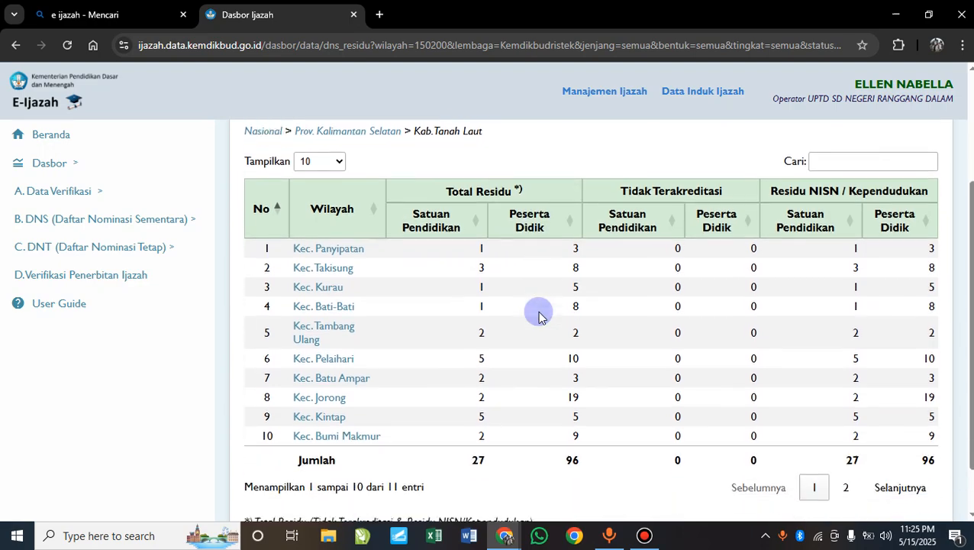
{"action": "scroll", "coordinate": [333, 368], "scroll_direction": "up", "scroll_amount": 3}
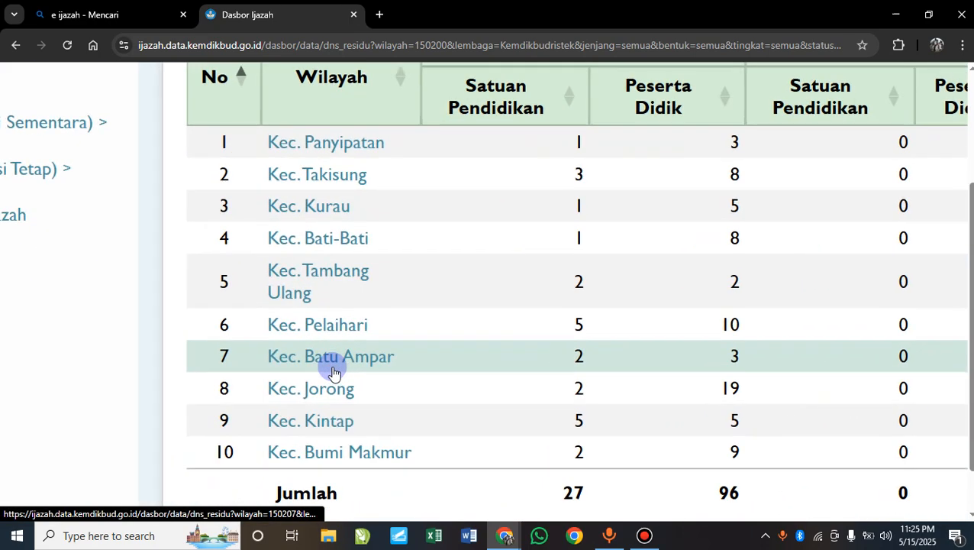
{"action": "scroll", "coordinate": [359, 287], "scroll_direction": "down", "scroll_amount": 3}
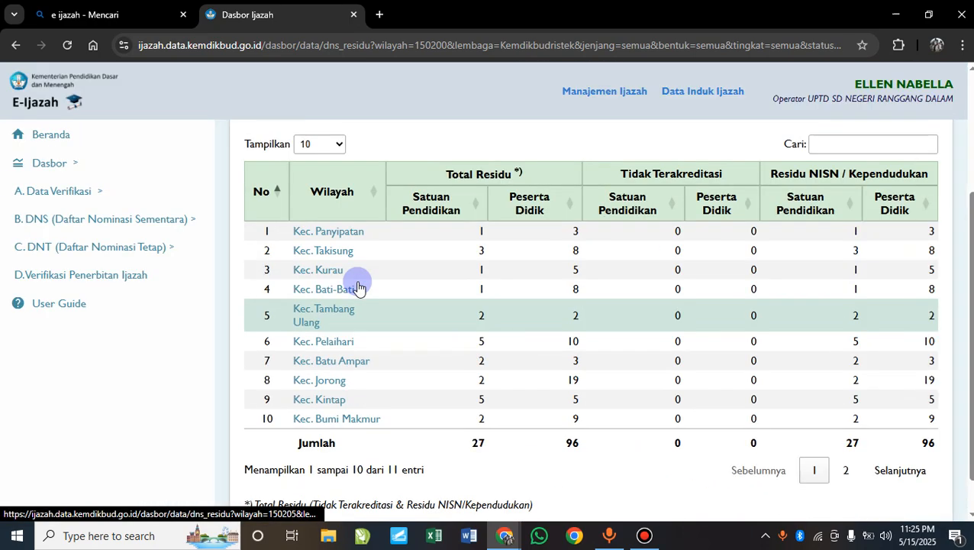
{"action": "left_click", "coordinate": [113, 219]}
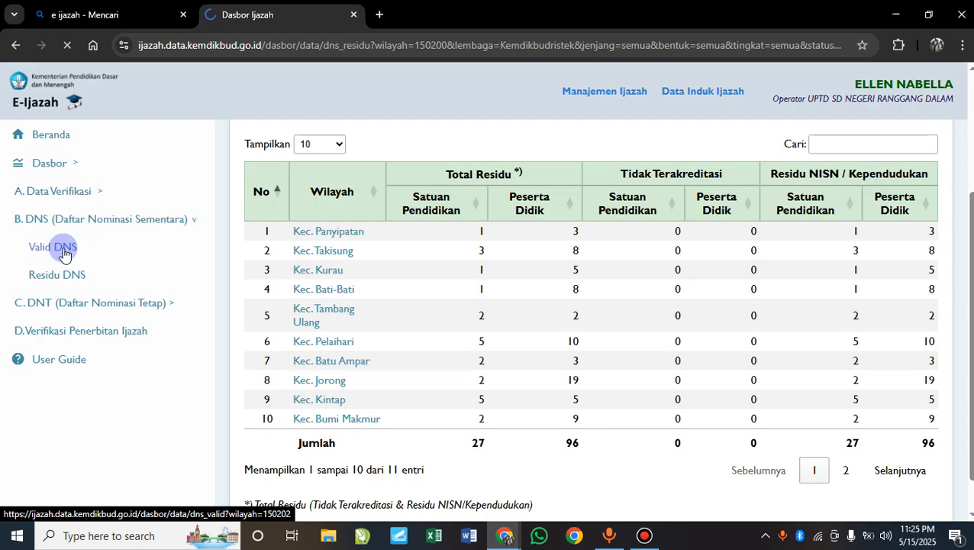
- Scroll across the Valid DNS table to confirm 39 valid students for the school
{"action": "scroll", "coordinate": [447, 386], "scroll_direction": "down", "scroll_amount": 2}
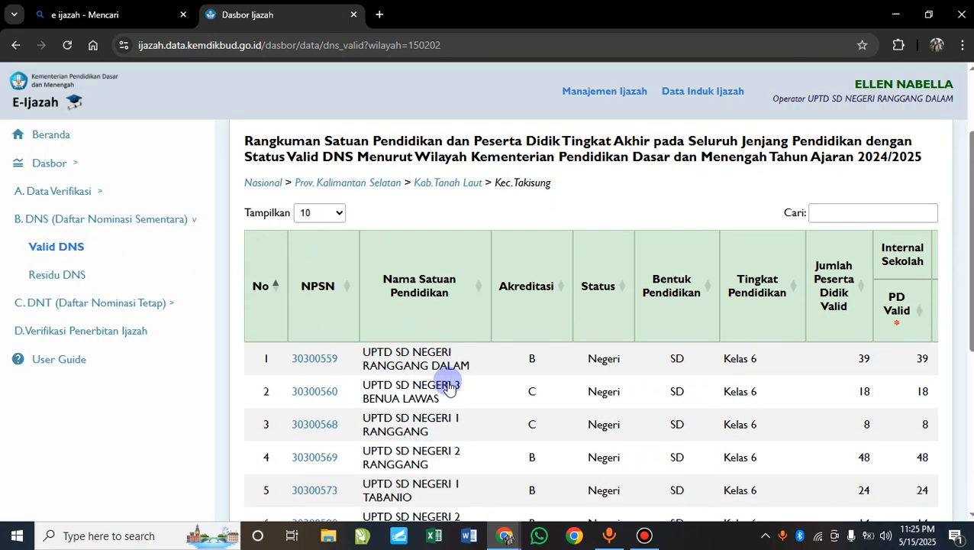
{"action": "scroll", "coordinate": [535, 382], "scroll_direction": "down", "scroll_amount": 1}
{"action": "scroll", "coordinate": [744, 370], "scroll_direction": "right", "scroll_amount": 3}
{"action": "scroll", "coordinate": [744, 370], "scroll_direction": "left", "scroll_amount": 3}
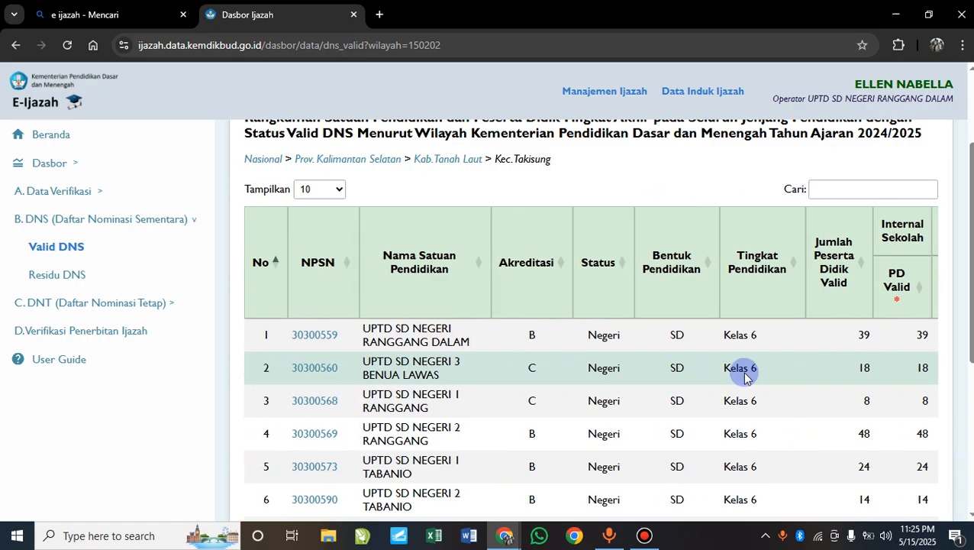
{"action": "scroll", "coordinate": [338, 345], "scroll_direction": "up", "scroll_amount": 5}
{"action": "scroll", "coordinate": [341, 348], "scroll_direction": "up", "scroll_amount": 1}
{"action": "scroll", "coordinate": [551, 332], "scroll_direction": "right", "scroll_amount": 6}
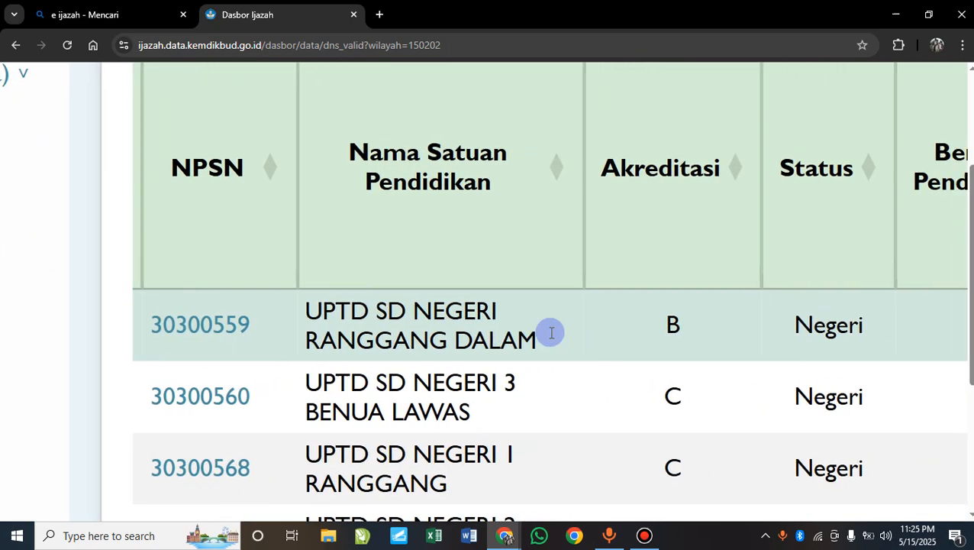
{"action": "scroll", "coordinate": [549, 332], "scroll_direction": "right", "scroll_amount": 4}
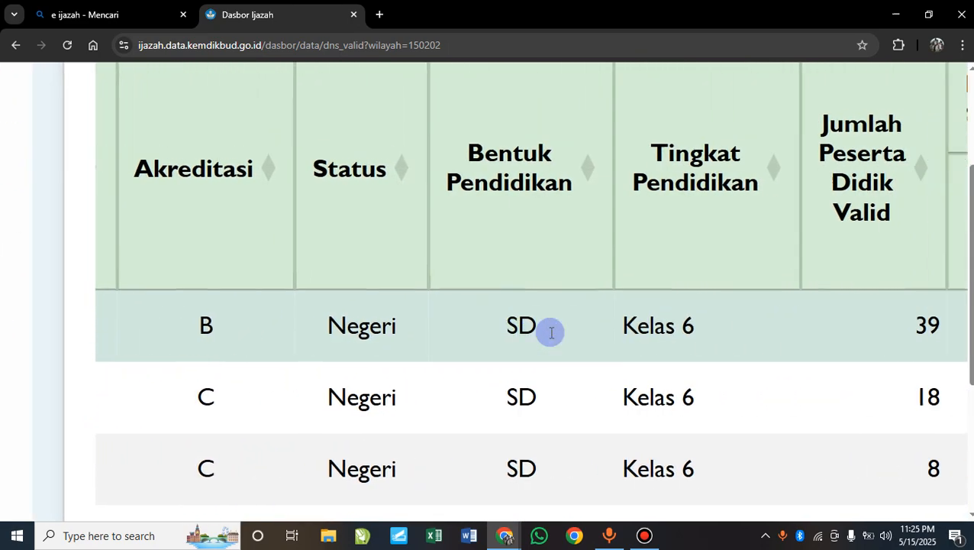
{"action": "scroll", "coordinate": [683, 284], "scroll_direction": "right", "scroll_amount": 4}
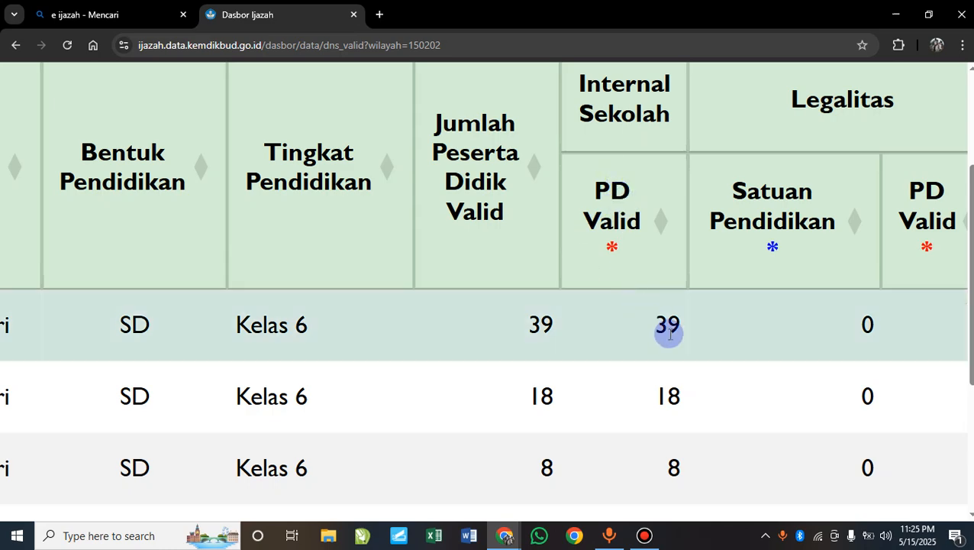
{"action": "scroll", "coordinate": [669, 334], "scroll_direction": "right", "scroll_amount": 5}
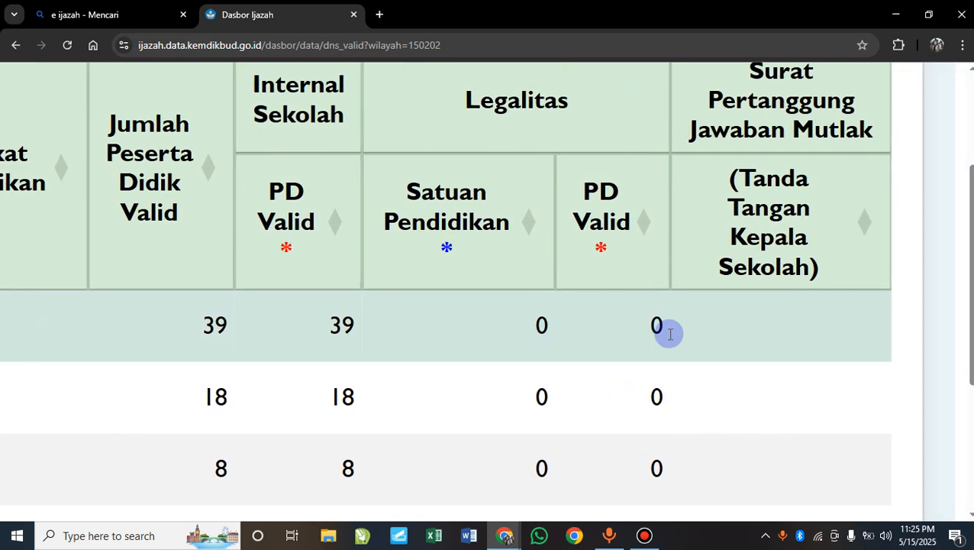
- Open Manajemen Ijazah in a new tab from the header link
{"action": "scroll", "coordinate": [669, 336], "scroll_direction": "down", "scroll_amount": 5}
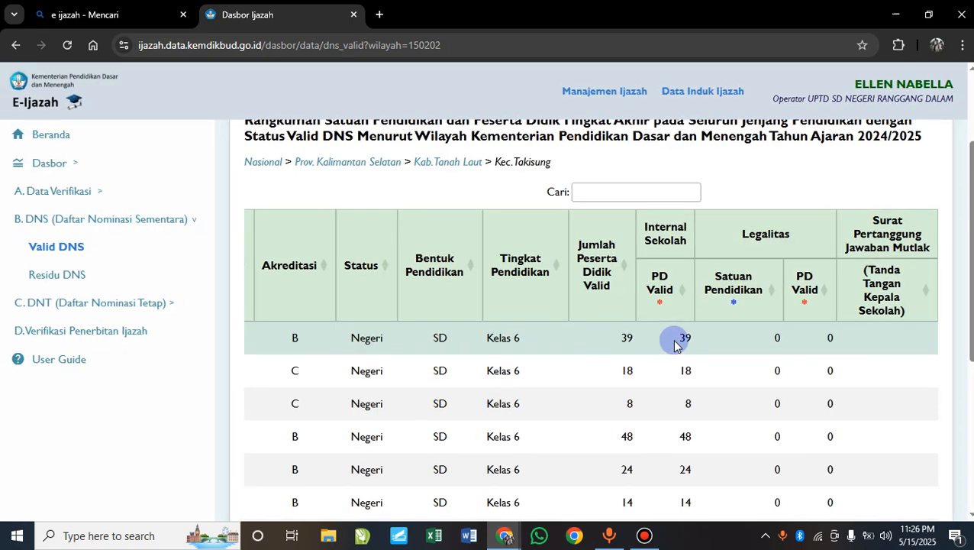
{"action": "scroll", "coordinate": [674, 342], "scroll_direction": "up", "scroll_amount": 3}
{"action": "scroll", "coordinate": [610, 99], "scroll_direction": "up", "scroll_amount": 6}
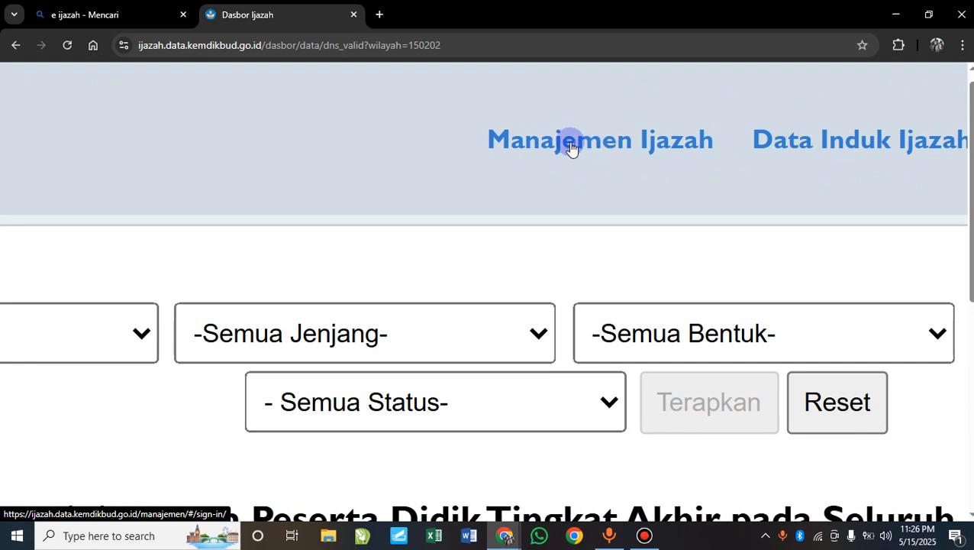
{"action": "scroll", "coordinate": [571, 154], "scroll_direction": "down", "scroll_amount": 1}
{"action": "scroll", "coordinate": [571, 157], "scroll_direction": "down", "scroll_amount": 5}
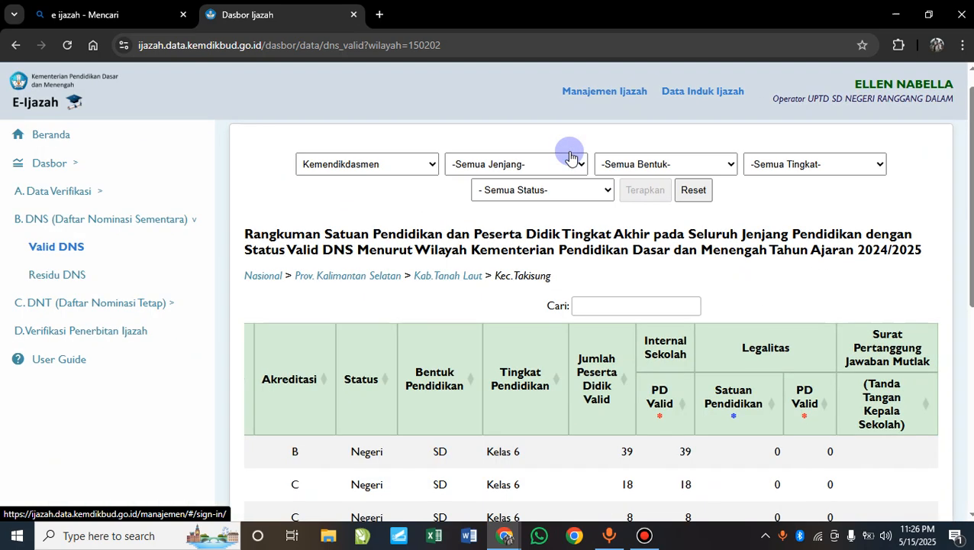
{"action": "left_click", "coordinate": [611, 93]}
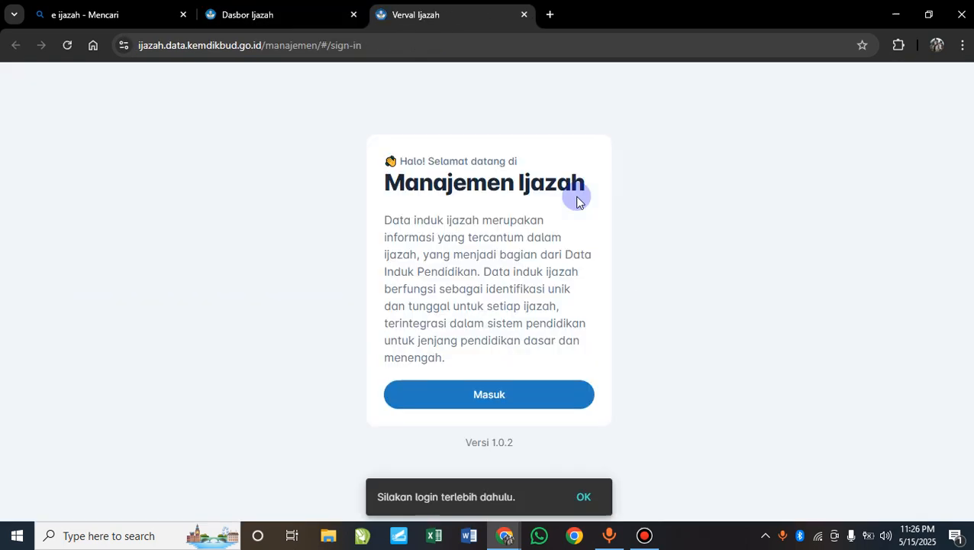
- Sign in to Manajemen Ijazah using the autofilled SSO credentials
{"action": "left_click", "coordinate": [489, 400]}
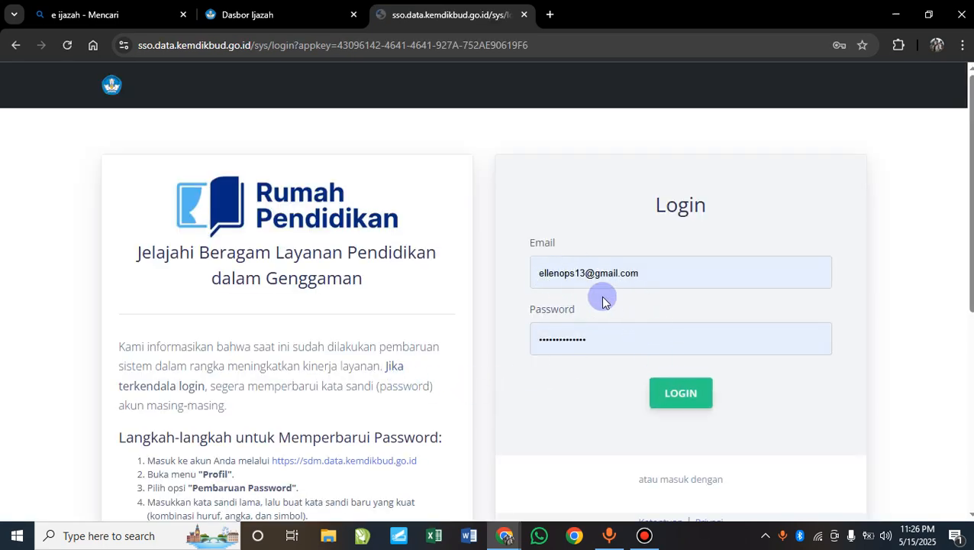
{"action": "scroll", "coordinate": [687, 391], "scroll_direction": "up", "scroll_amount": 5}
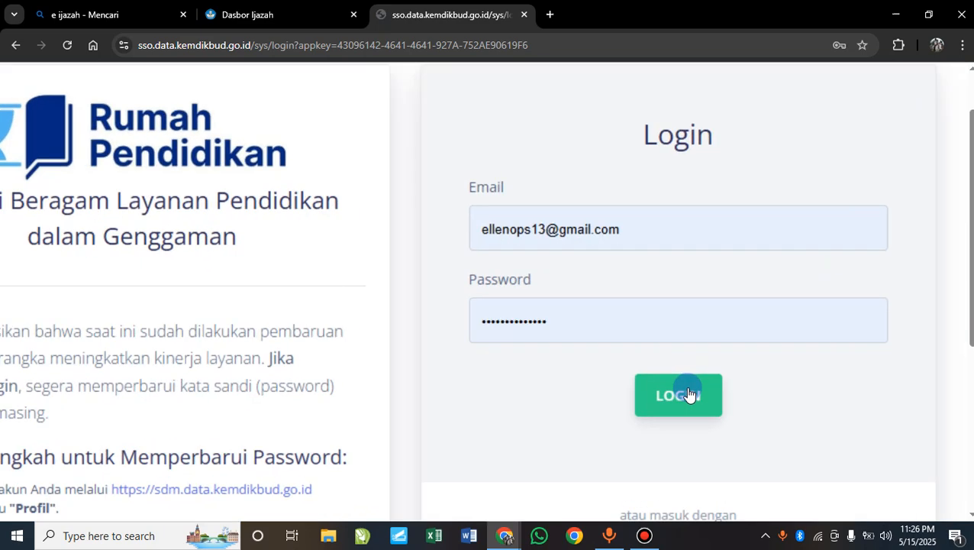
{"action": "left_click", "coordinate": [689, 393]}
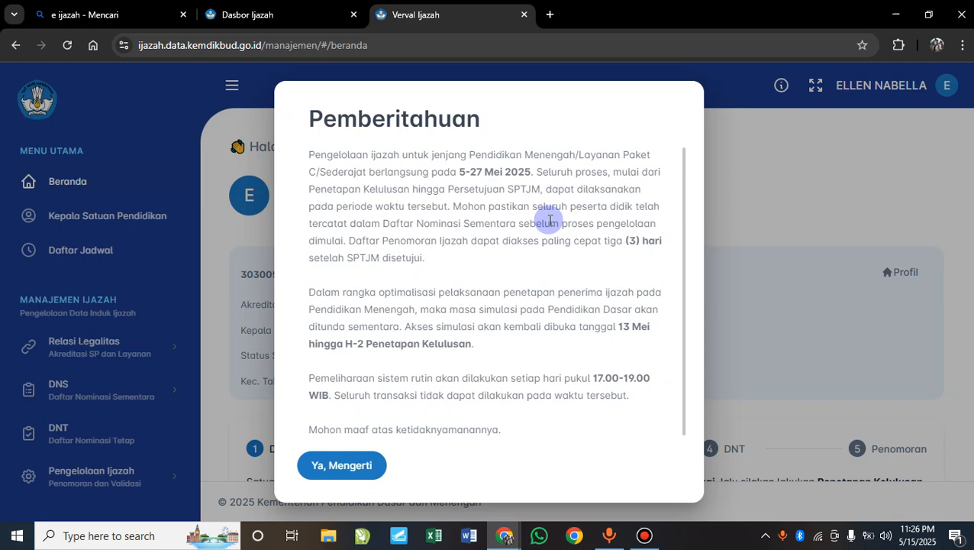
- Read the notice, highlighting the 5-27 Mei 2025 period, SPTJM numbering note and 13 Mei simulation dates
{"action": "scroll", "coordinate": [549, 220], "scroll_direction": "up", "scroll_amount": 4, "text": "ctrl"}
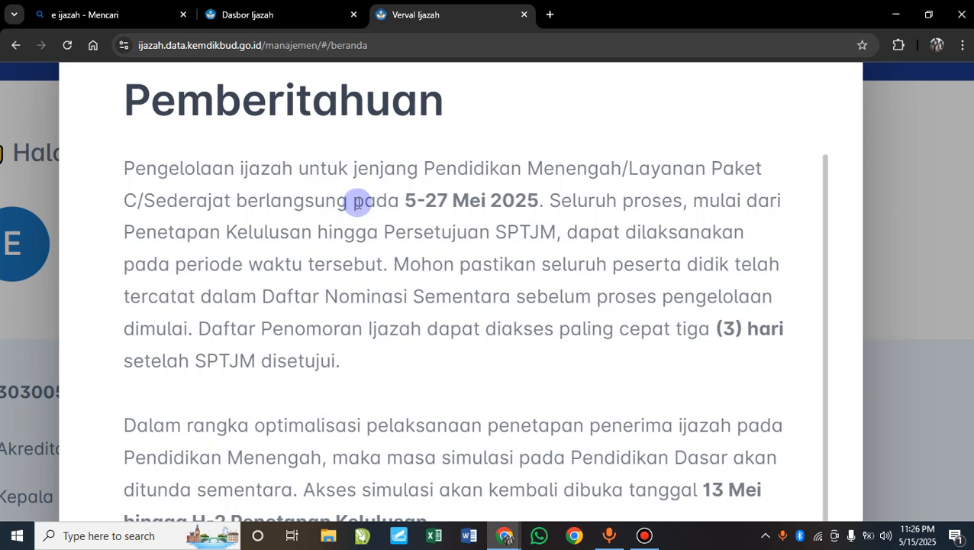
{"action": "left_click_drag", "start_coordinate": [405, 202], "coordinate": [541, 205]}
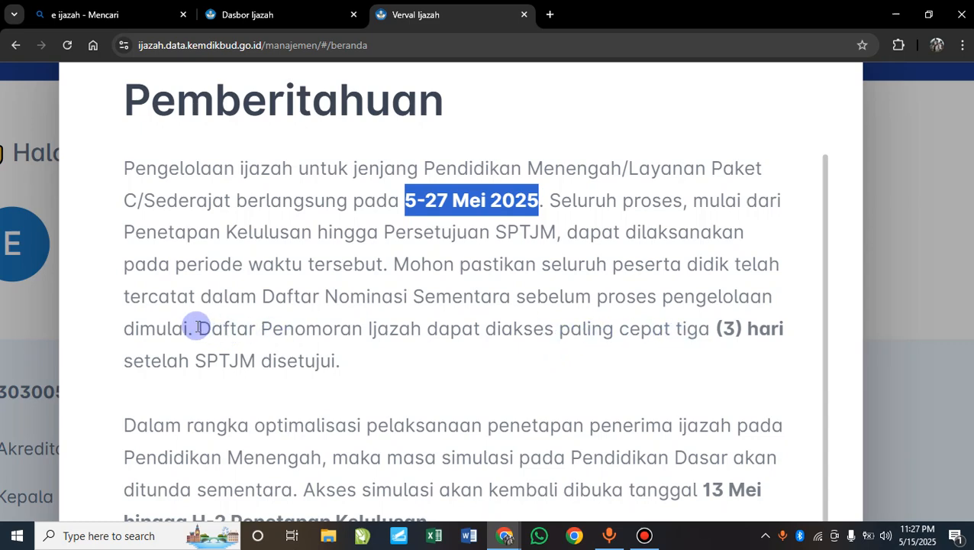
{"action": "left_click_drag", "start_coordinate": [562, 336], "coordinate": [664, 368]}
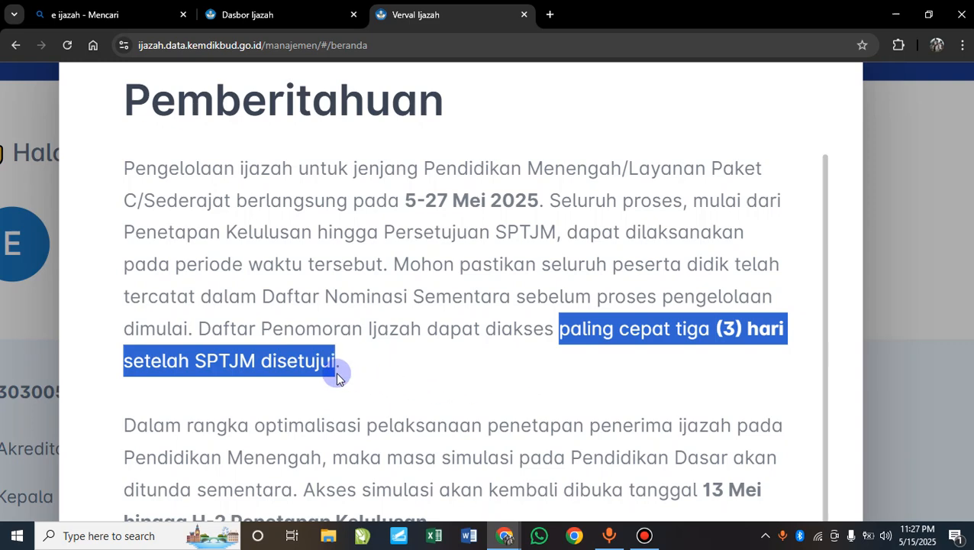
{"action": "scroll", "coordinate": [339, 374], "scroll_direction": "down", "scroll_amount": 3}
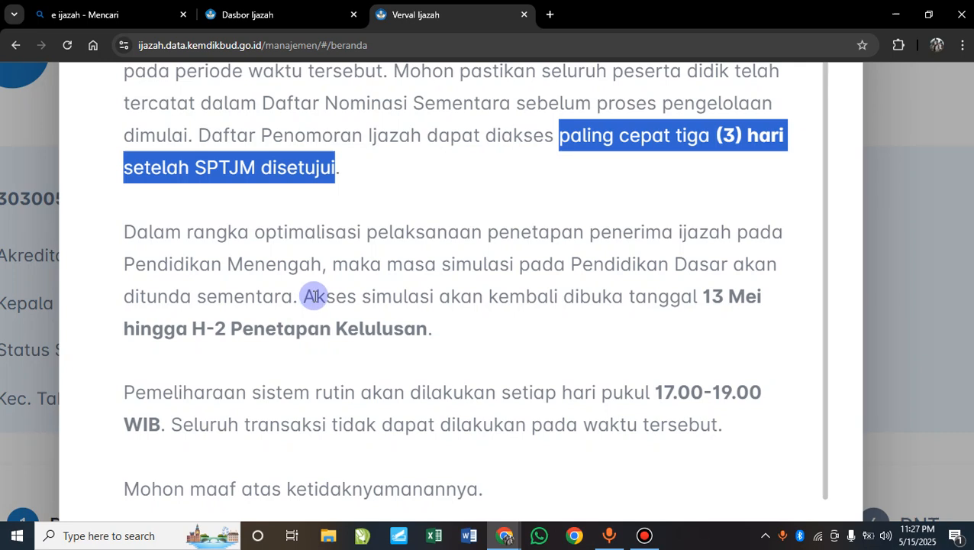
{"action": "double_click", "coordinate": [704, 298]}
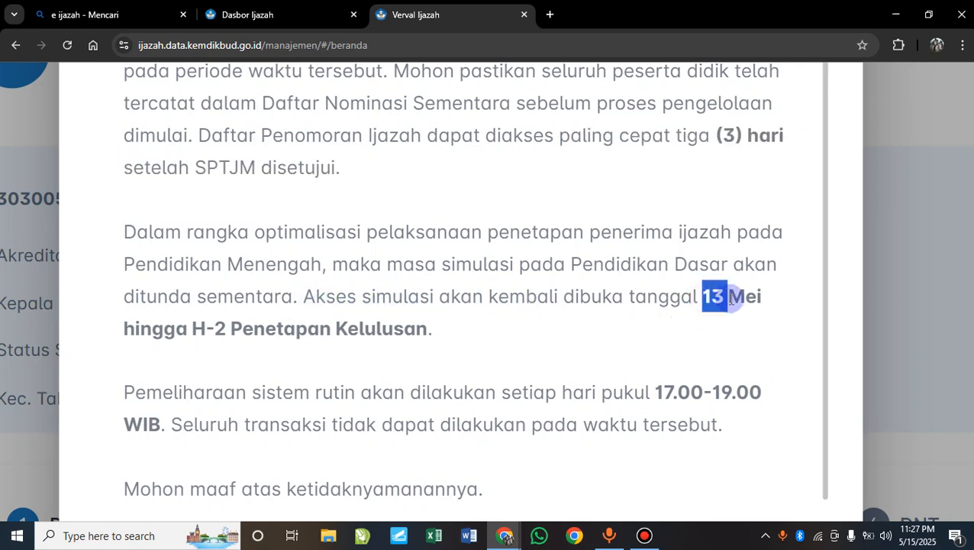
{"action": "left_click_drag", "start_coordinate": [730, 300], "coordinate": [429, 329]}
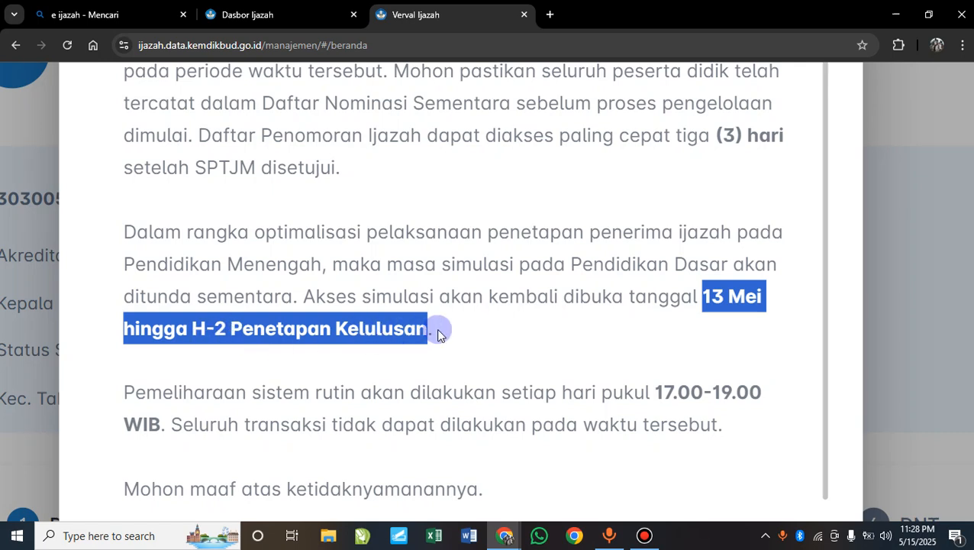
- Highlight the no-transactions-during-maintenance sentence and dismiss the notice with 'Ya, Mengerti'
{"action": "scroll", "coordinate": [438, 331], "scroll_direction": "down", "scroll_amount": 2}
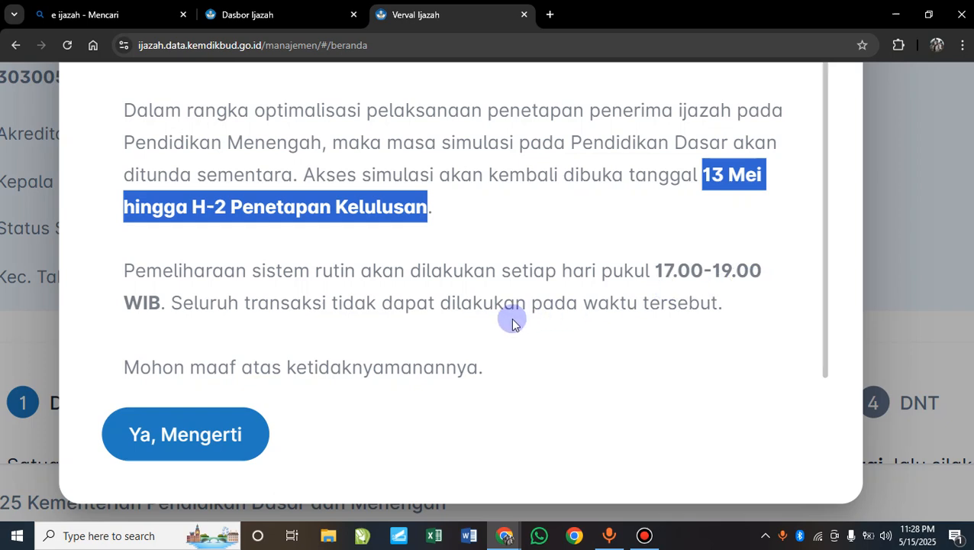
{"action": "left_click", "coordinate": [172, 303]}
{"action": "left_click_drag", "start_coordinate": [171, 303], "coordinate": [704, 303]}
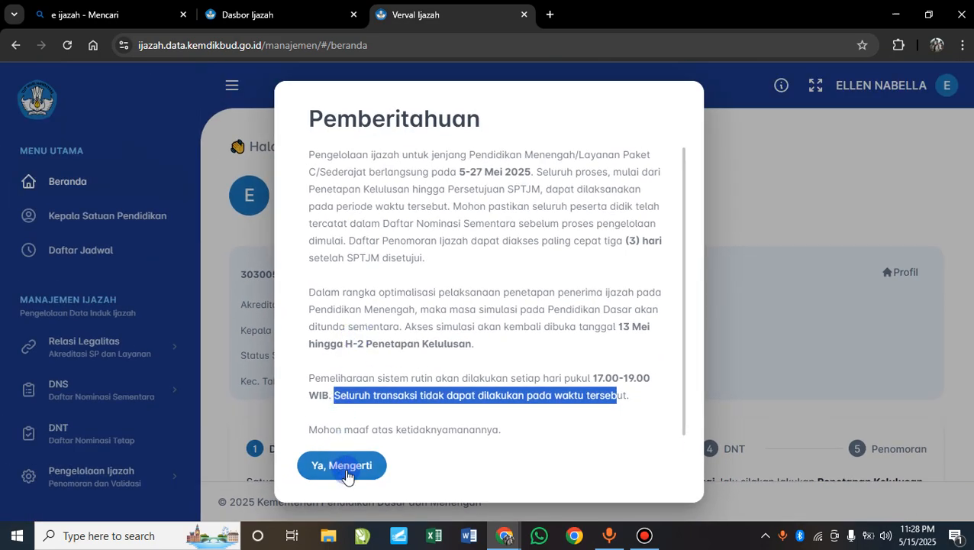
{"action": "left_click", "coordinate": [347, 473]}
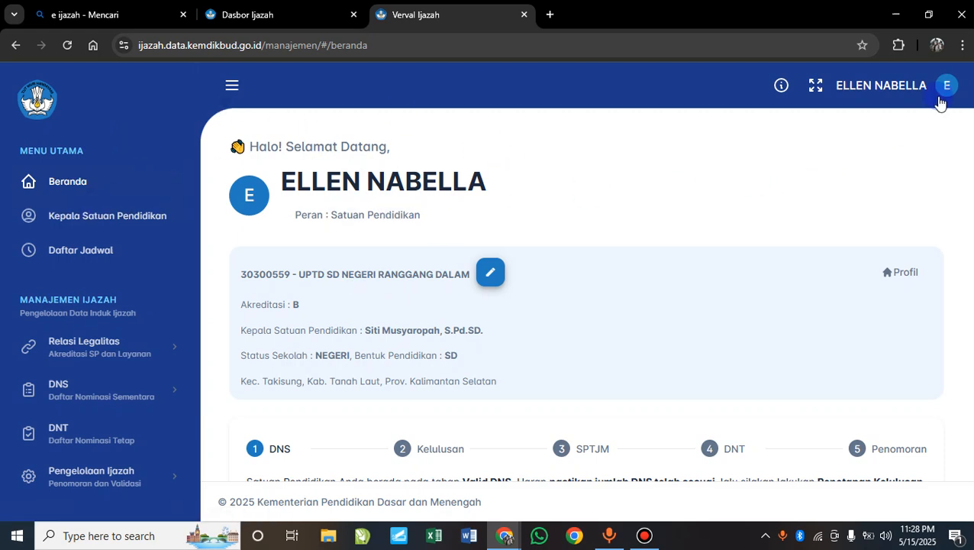
{"action": "scroll", "coordinate": [941, 100], "scroll_direction": "up", "scroll_amount": 5}
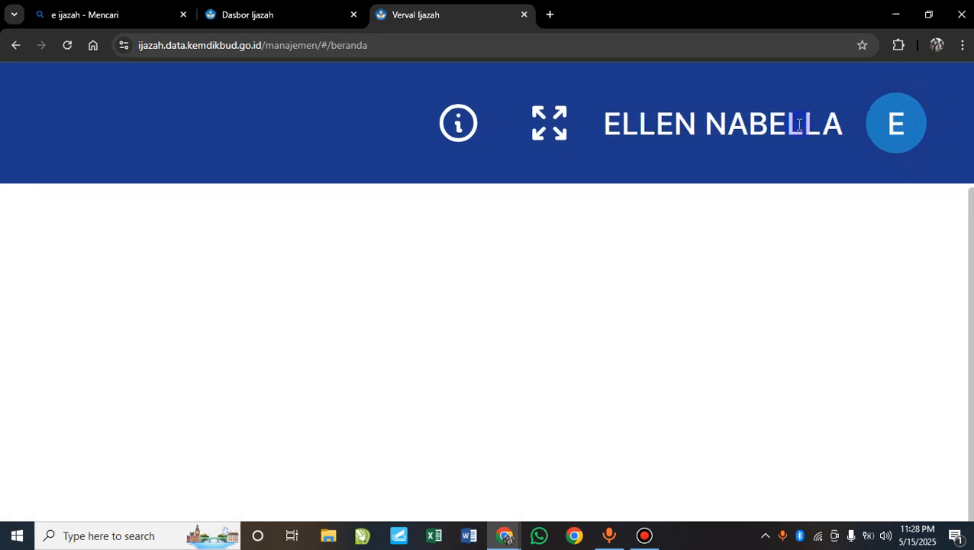
{"action": "left_click", "coordinate": [896, 149]}
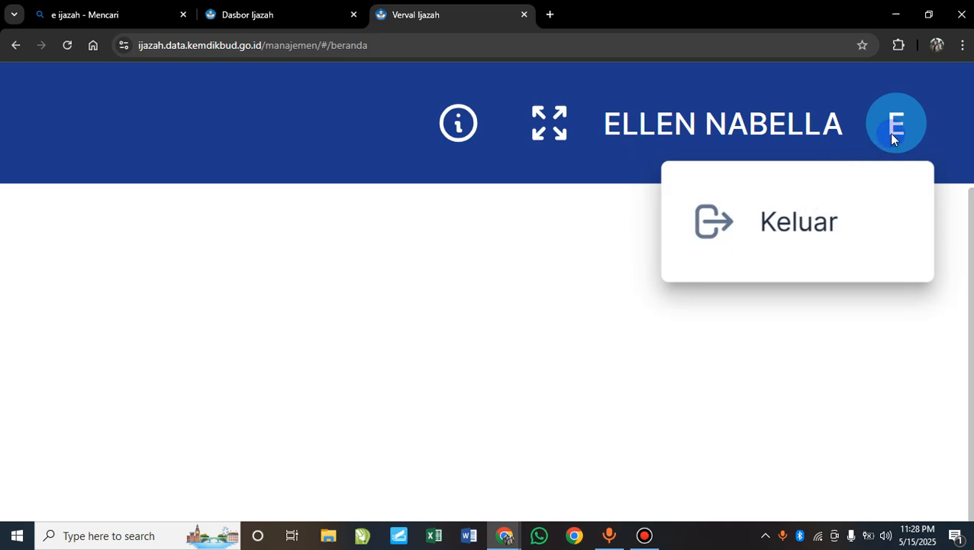
{"action": "left_click", "coordinate": [892, 138]}
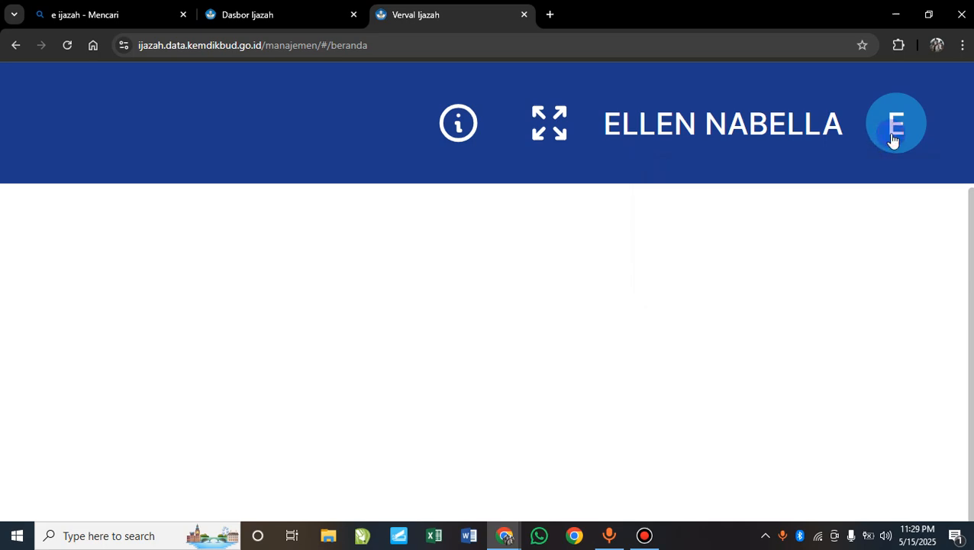
{"action": "left_click", "coordinate": [894, 143]}
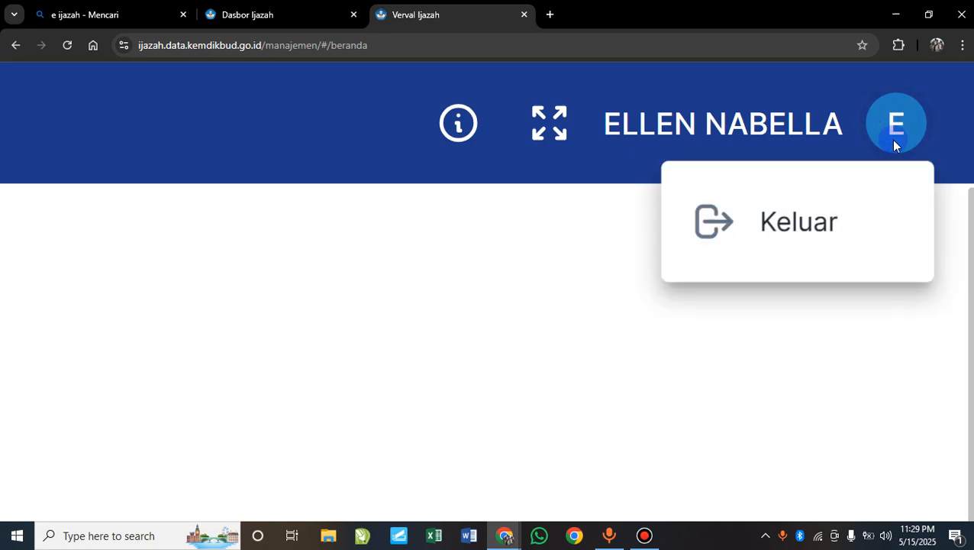
{"action": "left_click", "coordinate": [804, 210]}
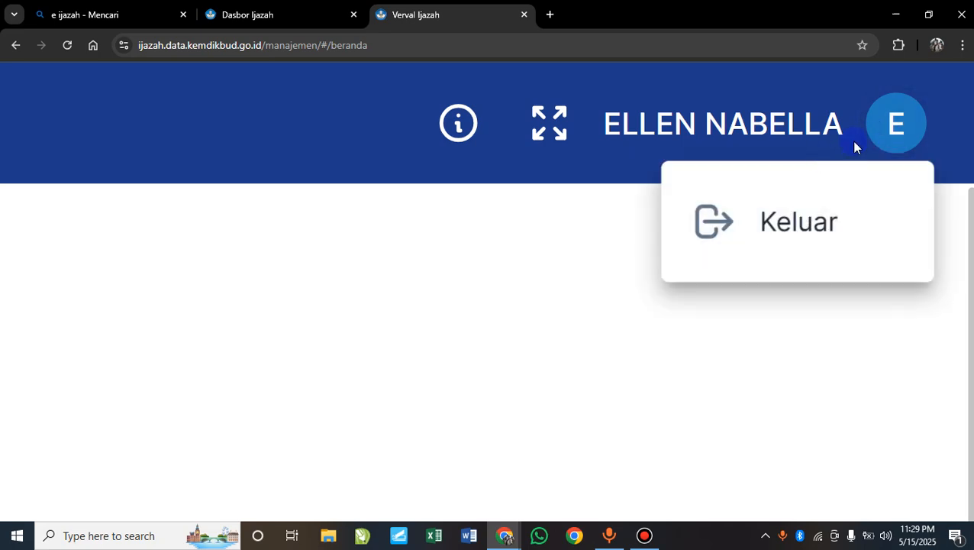
{"action": "left_click", "coordinate": [908, 134]}
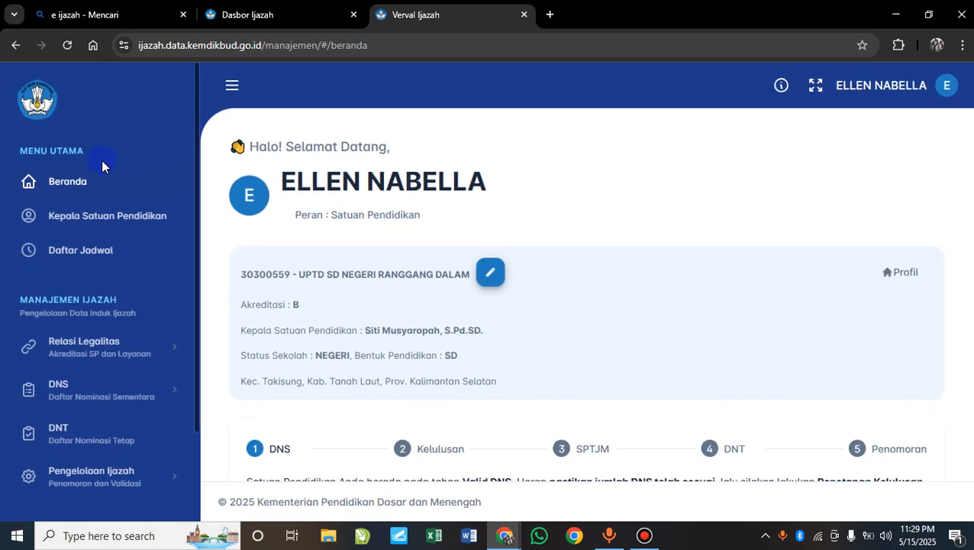
{"action": "left_click", "coordinate": [233, 87]}
{"action": "left_click", "coordinate": [30, 87]}
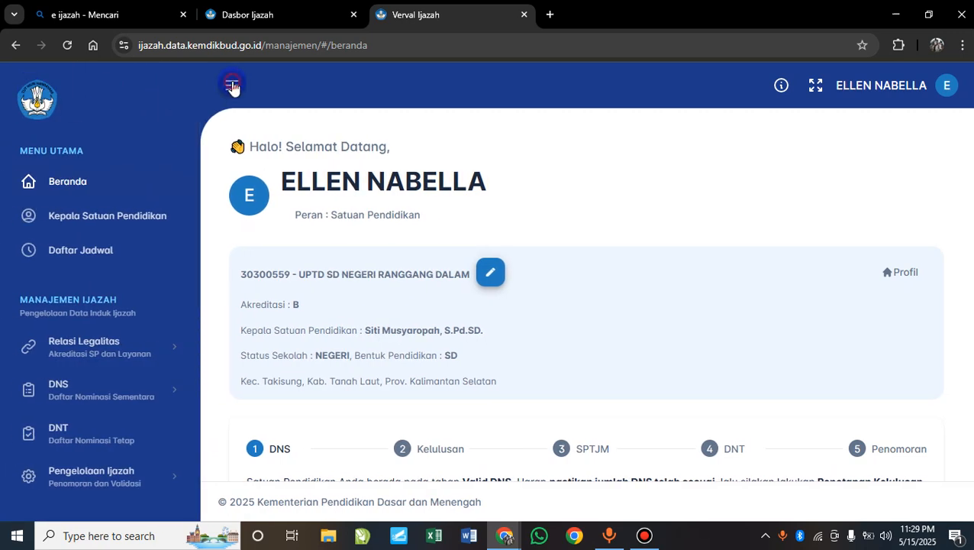
{"action": "left_click", "coordinate": [233, 85]}
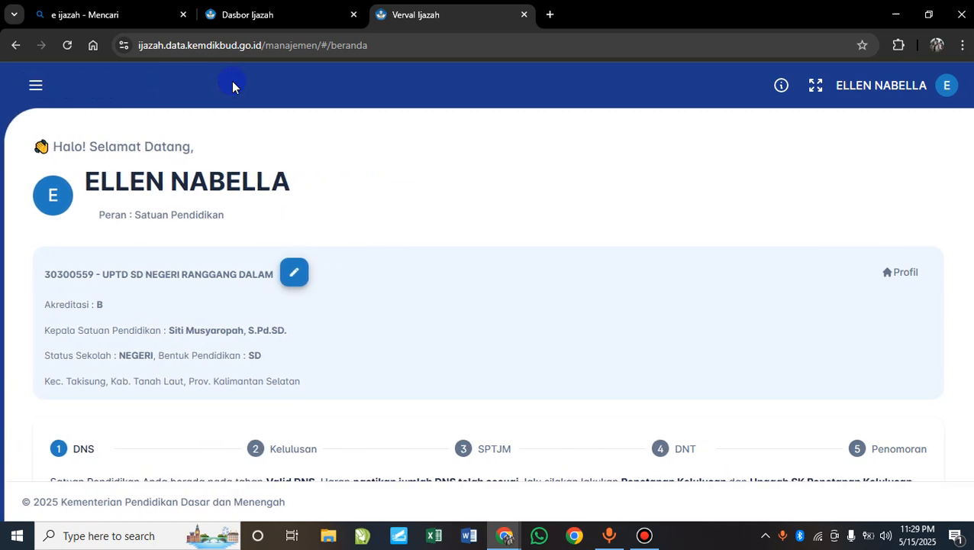
{"action": "left_click", "coordinate": [31, 87]}
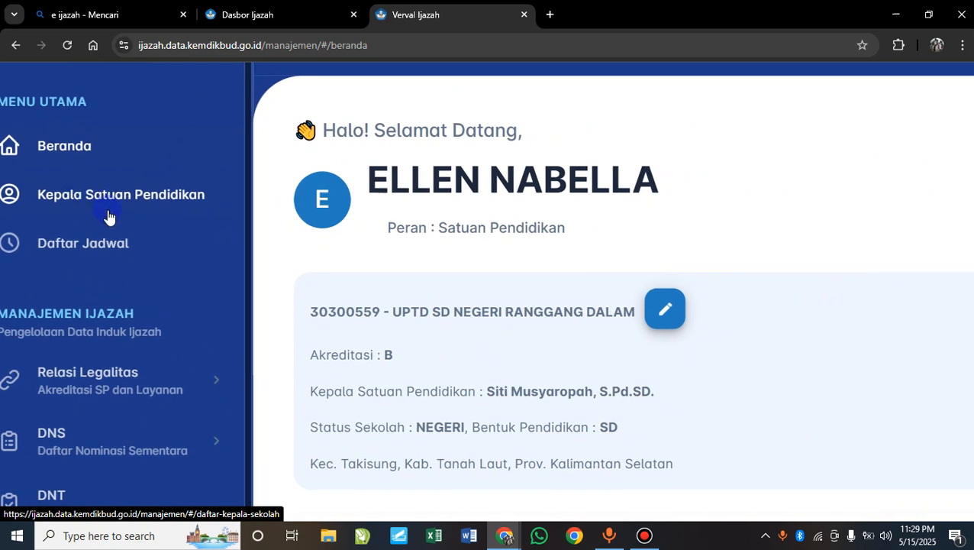
{"action": "scroll", "coordinate": [76, 134], "scroll_direction": "up", "scroll_amount": 1}
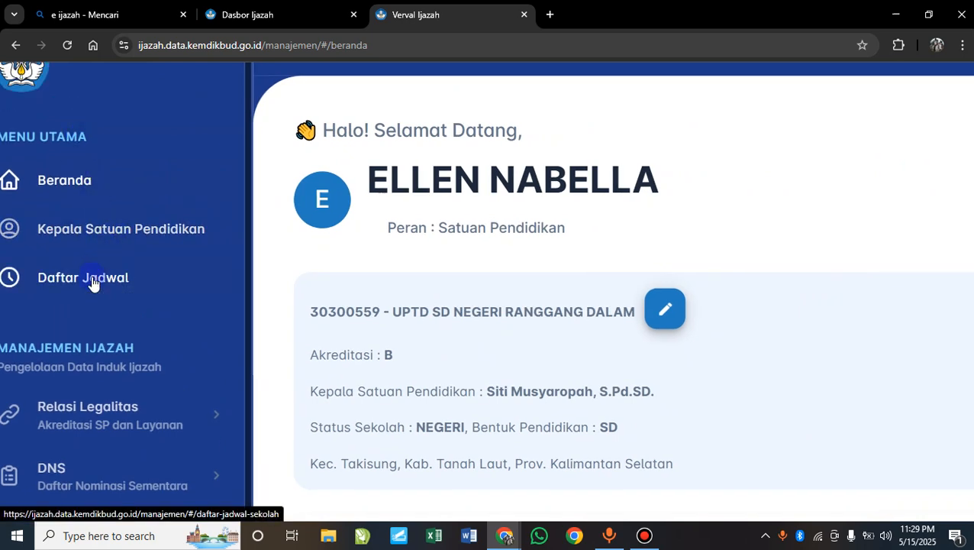
{"action": "scroll", "coordinate": [128, 229], "scroll_direction": "down", "scroll_amount": 3}
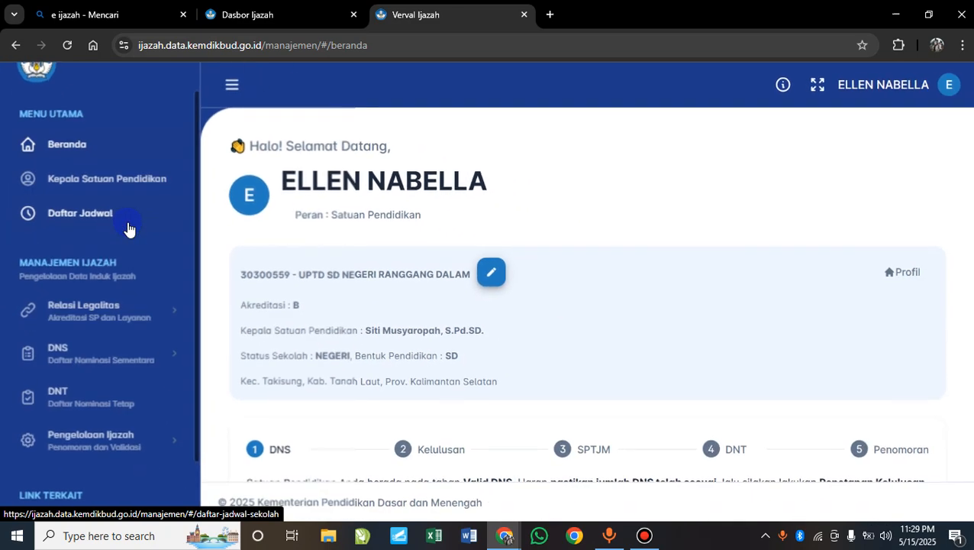
{"action": "scroll", "coordinate": [501, 235], "scroll_direction": "down", "scroll_amount": 1}
{"action": "scroll", "coordinate": [501, 236], "scroll_direction": "up", "scroll_amount": 1}
{"action": "scroll", "coordinate": [501, 235], "scroll_direction": "down", "scroll_amount": 1}
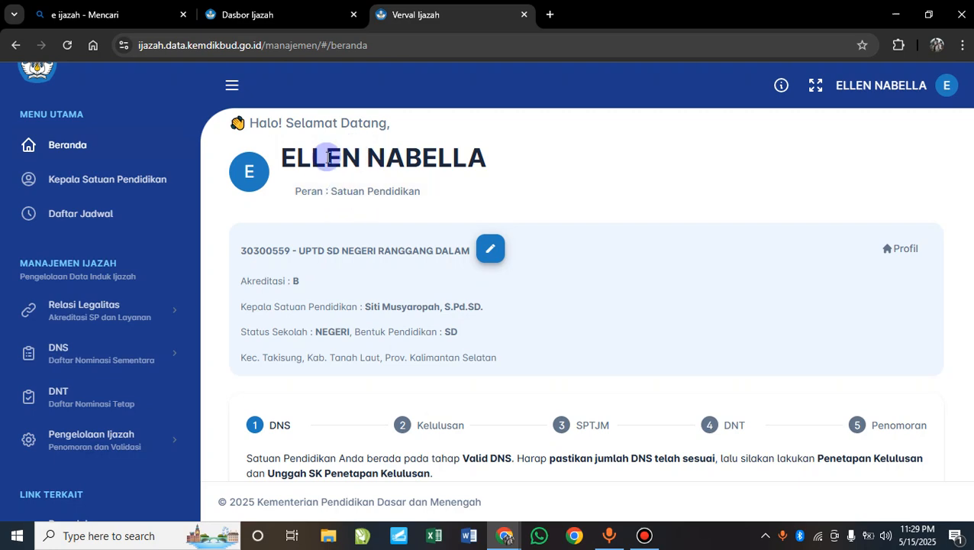
{"action": "scroll", "coordinate": [399, 249], "scroll_direction": "up", "scroll_amount": 3}
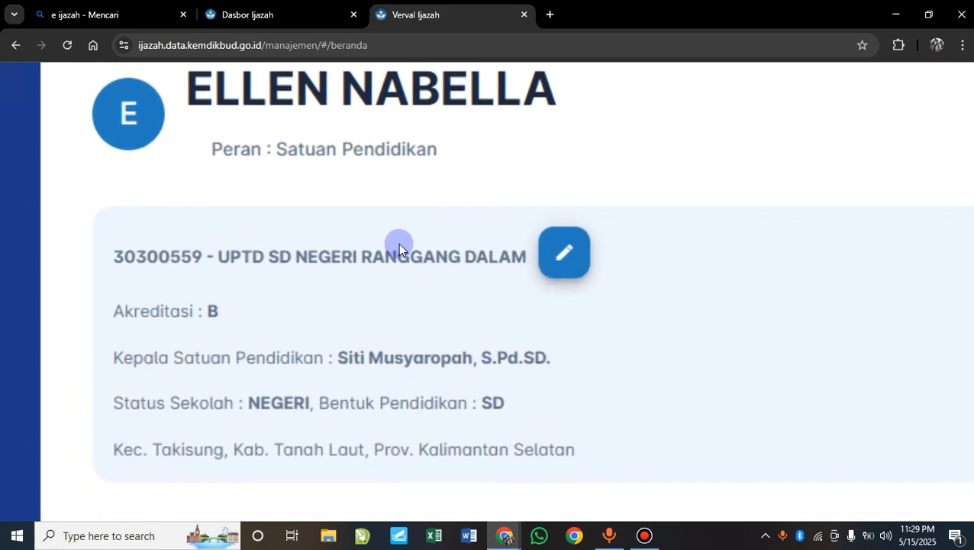
{"action": "scroll", "coordinate": [399, 249], "scroll_direction": "down", "scroll_amount": 1}
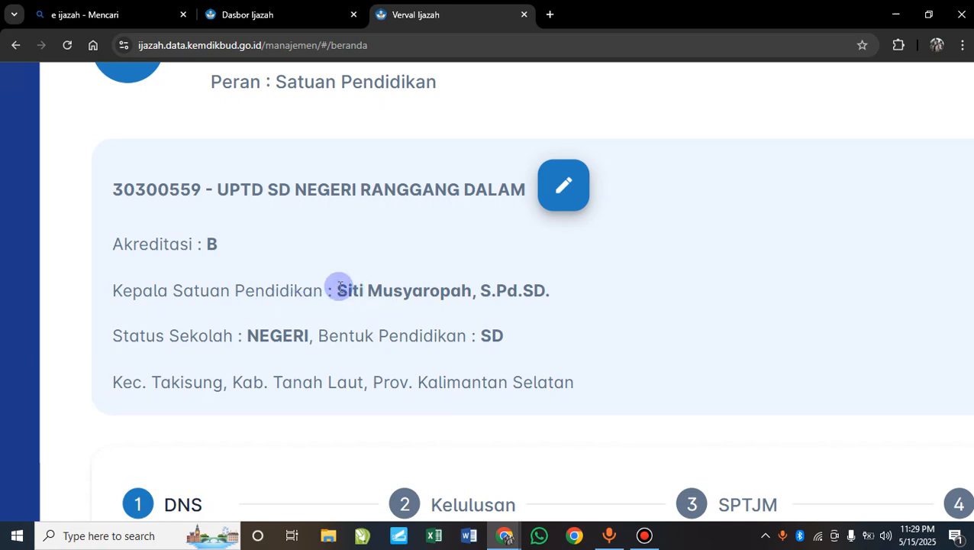
{"action": "left_click_drag", "start_coordinate": [338, 289], "coordinate": [471, 297]}
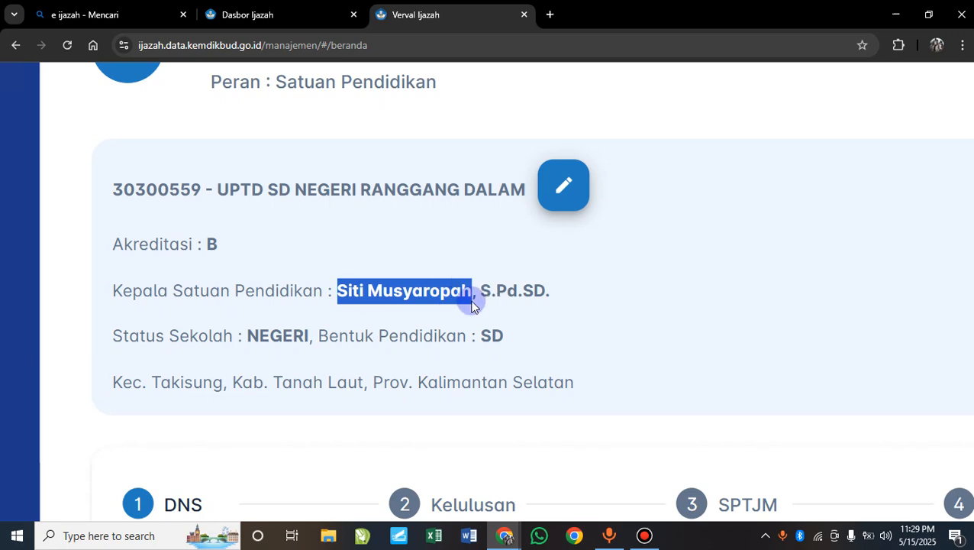
{"action": "left_click", "coordinate": [470, 302]}
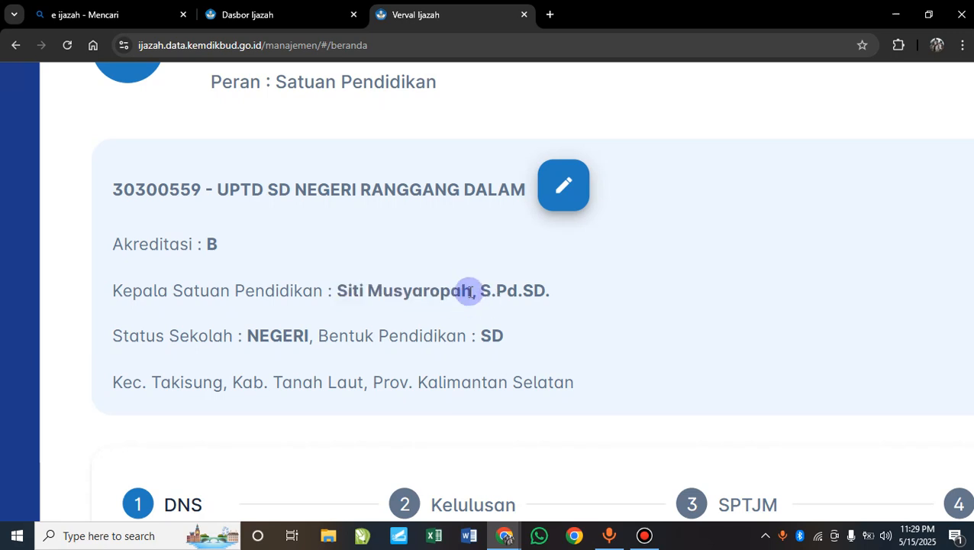
{"action": "left_click_drag", "start_coordinate": [469, 291], "coordinate": [336, 291]}
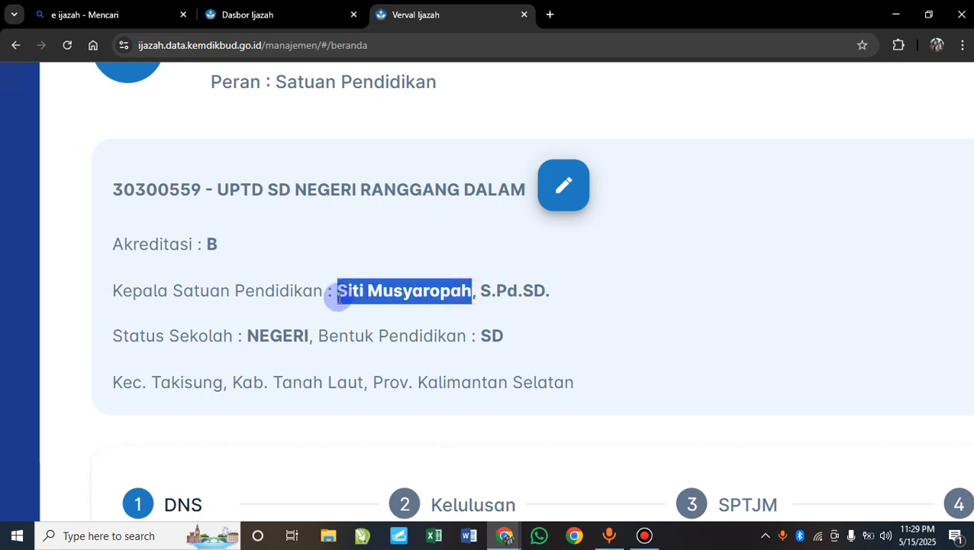
{"action": "left_click_drag", "start_coordinate": [549, 288], "coordinate": [473, 289]}
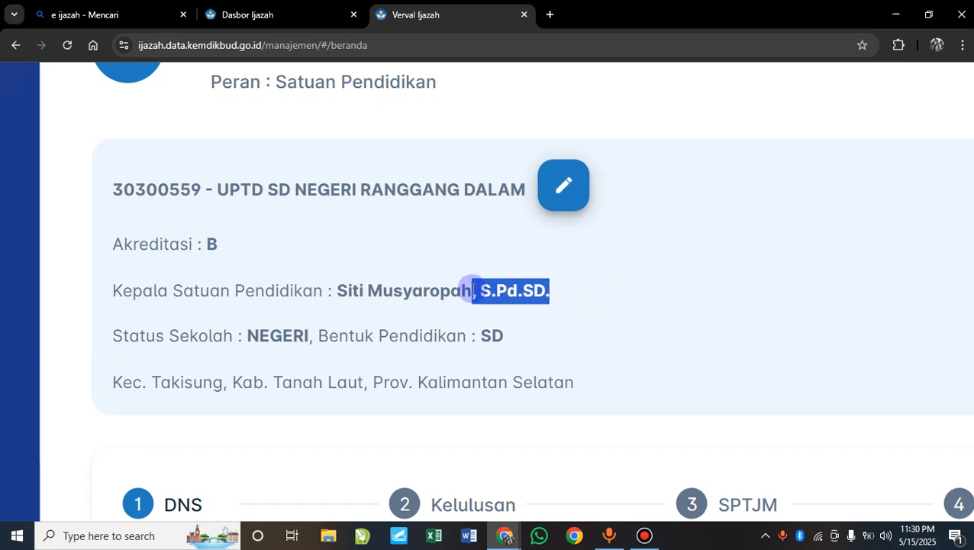
{"action": "left_click", "coordinate": [558, 290]}
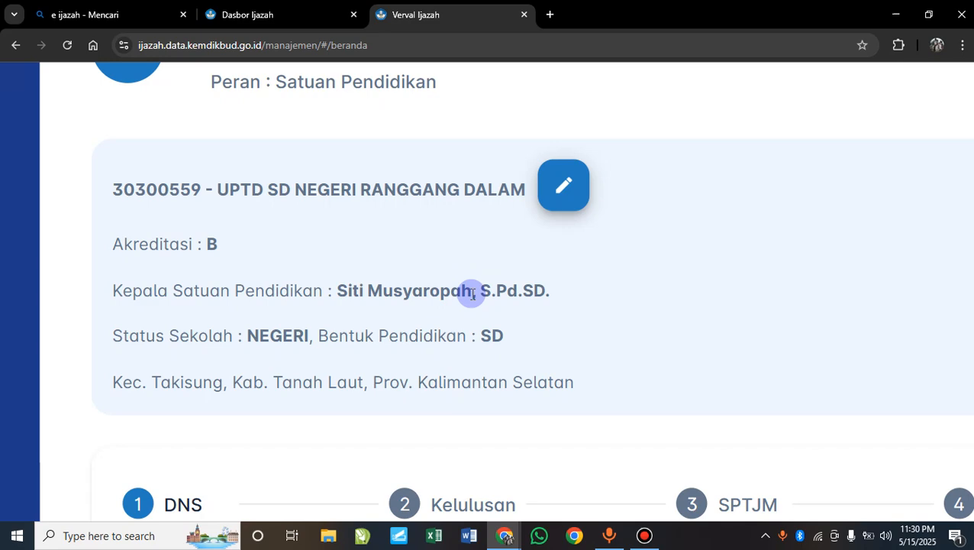
{"action": "left_click_drag", "start_coordinate": [472, 293], "coordinate": [524, 292]}
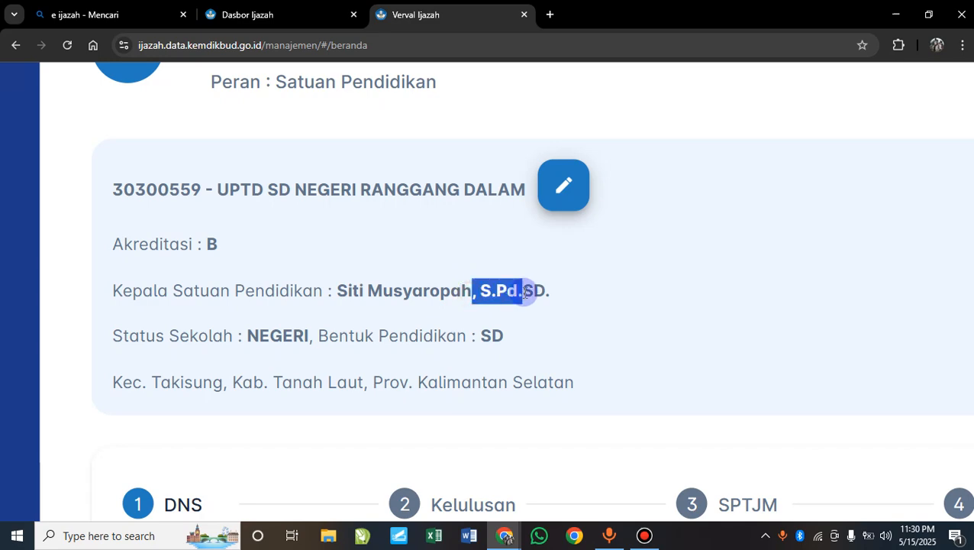
{"action": "left_click", "coordinate": [350, 313]}
{"action": "key", "text": "ctrl+minus"}
{"action": "key", "text": "ctrl+minus"}
{"action": "key", "text": "ctrl+minus"}
{"action": "key", "text": "ctrl+minus"}
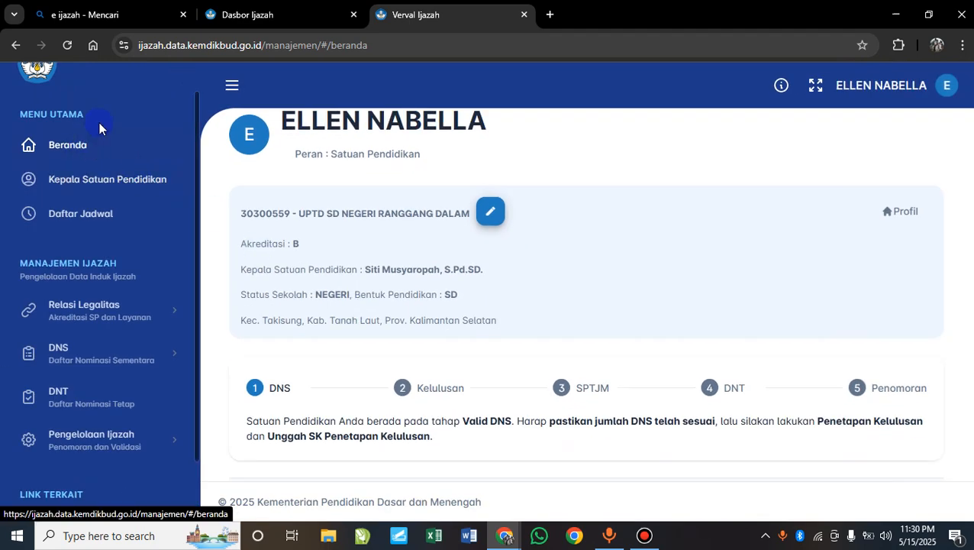
{"action": "scroll", "coordinate": [374, 324], "scroll_direction": "down", "scroll_amount": 3}
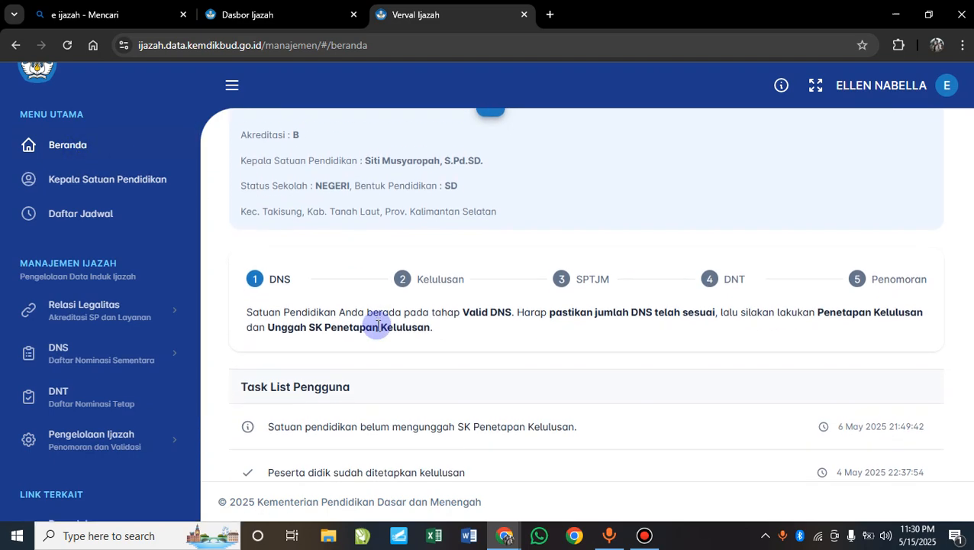
{"action": "scroll", "coordinate": [377, 326], "scroll_direction": "up", "scroll_amount": 5}
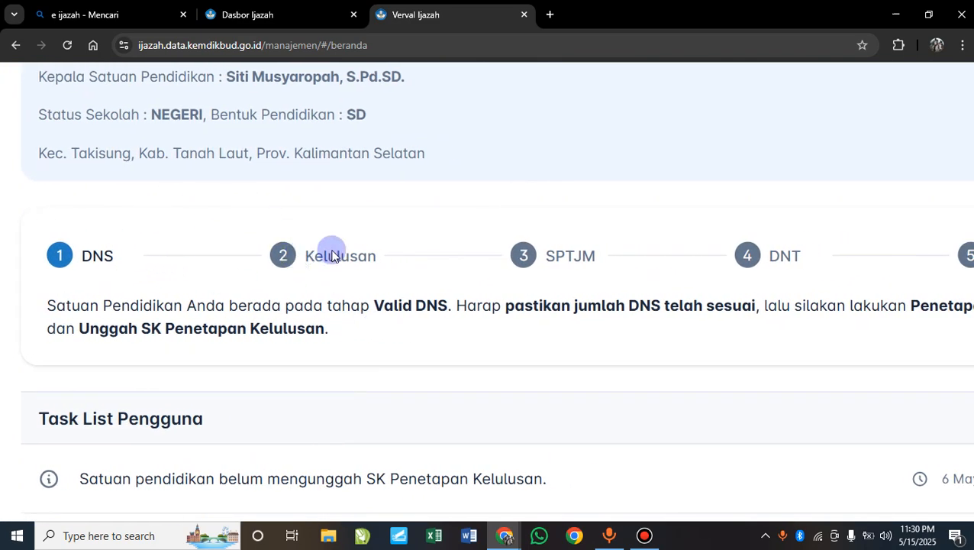
{"action": "scroll", "coordinate": [496, 261], "scroll_direction": "down", "scroll_amount": 5}
{"action": "scroll", "coordinate": [496, 260], "scroll_direction": "up", "scroll_amount": 4}
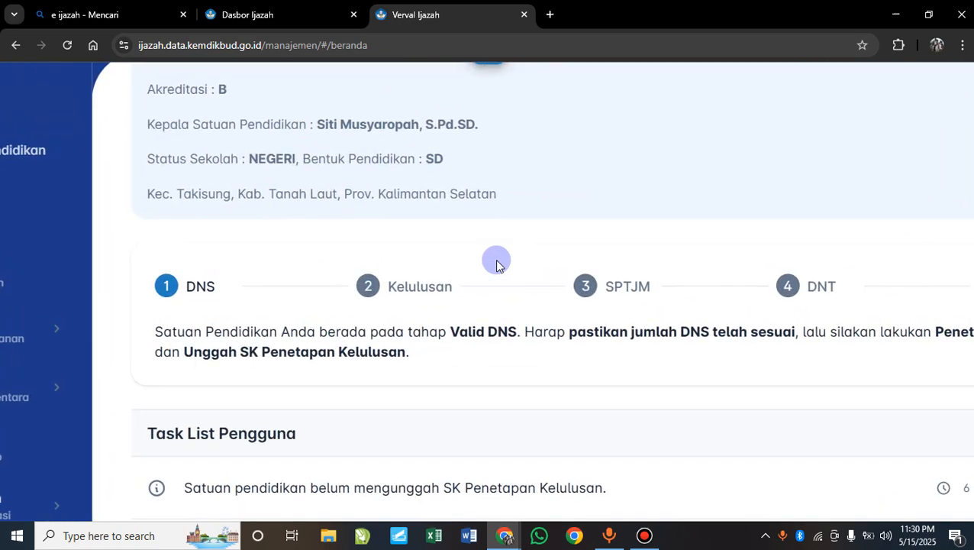
{"action": "scroll", "coordinate": [496, 261], "scroll_direction": "right", "scroll_amount": 1}
{"action": "scroll", "coordinate": [497, 266], "scroll_direction": "right", "scroll_amount": 1}
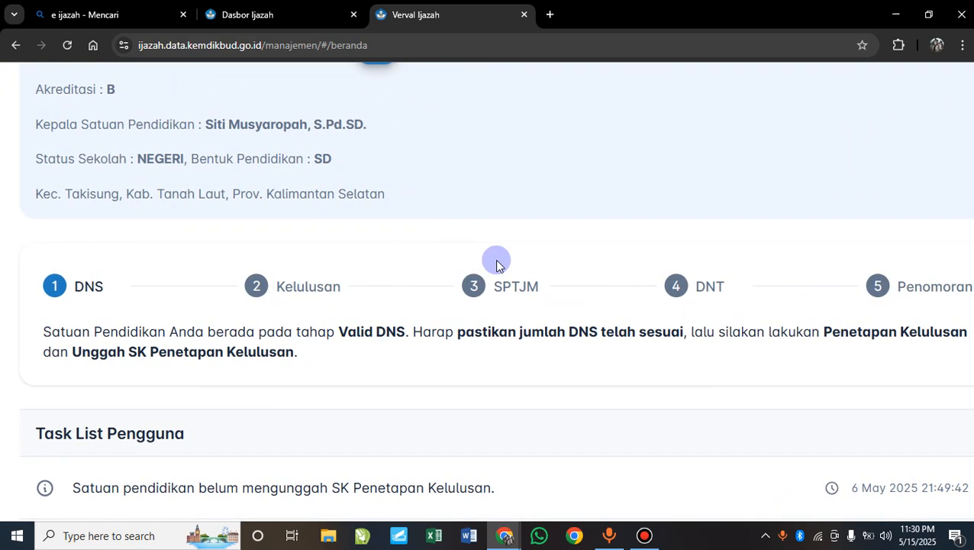
{"action": "scroll", "coordinate": [497, 266], "scroll_direction": "right", "scroll_amount": 1}
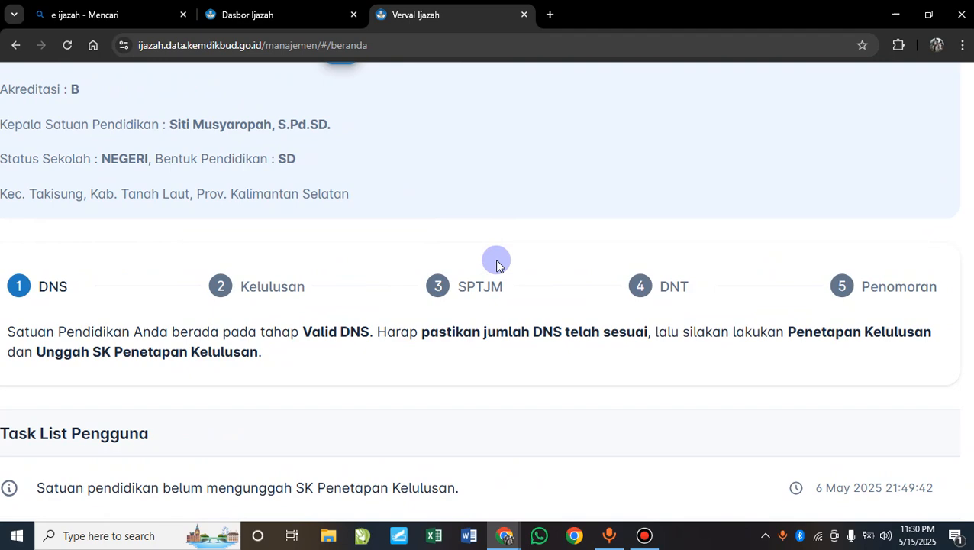
{"action": "scroll", "coordinate": [496, 265], "scroll_direction": "down", "scroll_amount": 2}
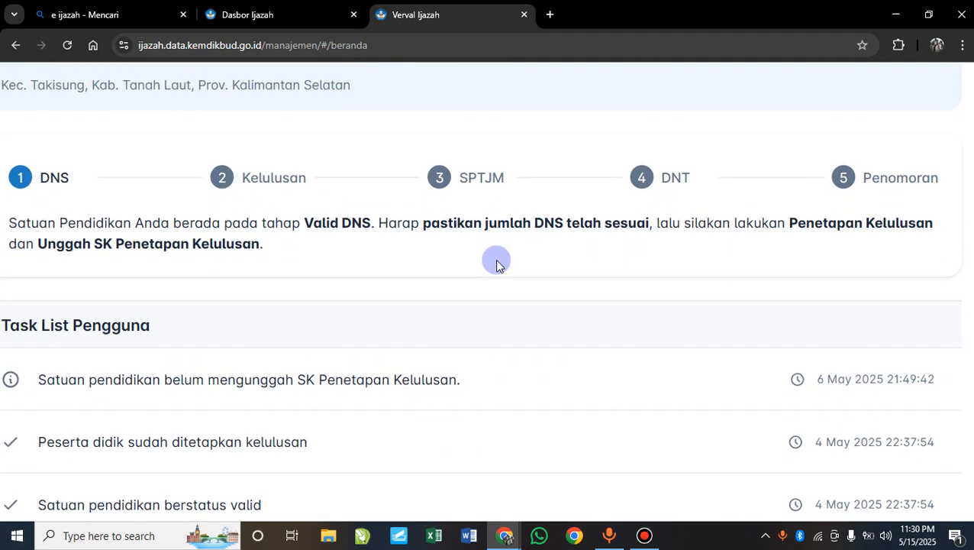
{"action": "scroll", "coordinate": [496, 266], "scroll_direction": "left", "scroll_amount": 1}
{"action": "scroll", "coordinate": [496, 266], "scroll_direction": "down", "scroll_amount": 1}
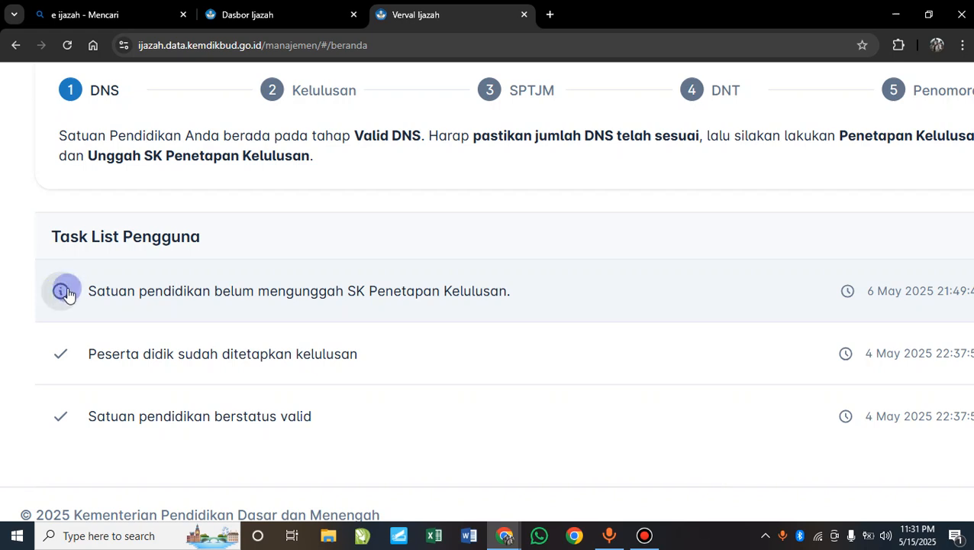
{"action": "scroll", "coordinate": [68, 295], "scroll_direction": "down", "scroll_amount": 3}
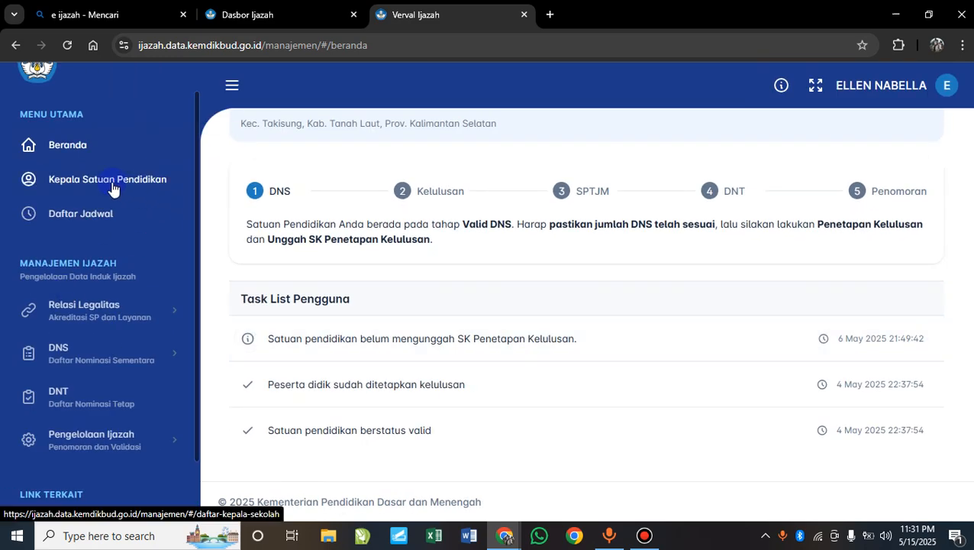
{"action": "scroll", "coordinate": [113, 189], "scroll_direction": "up", "scroll_amount": 3}
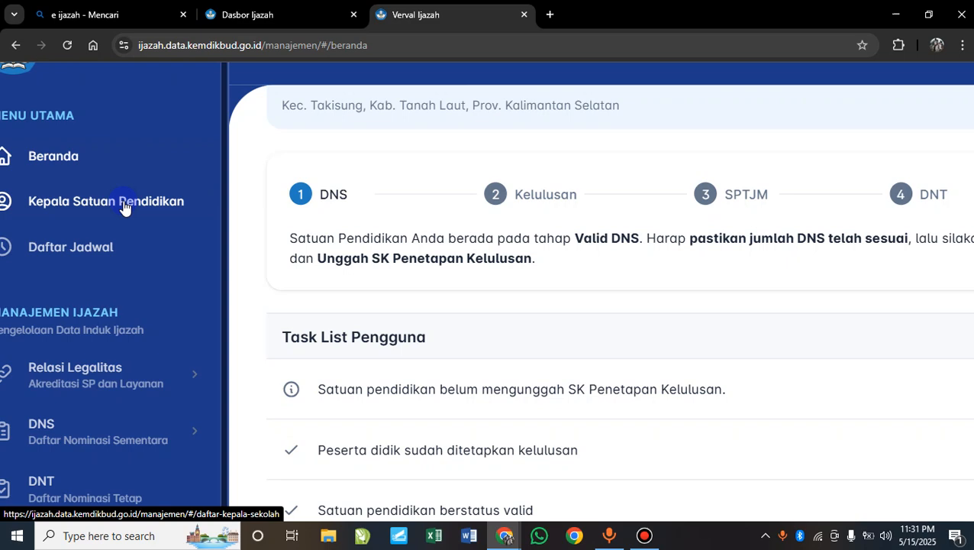
- Open Kepala Satuan Pendidikan and check the active head's S.Pd.SD. title in the list
{"action": "left_click", "coordinate": [123, 206]}
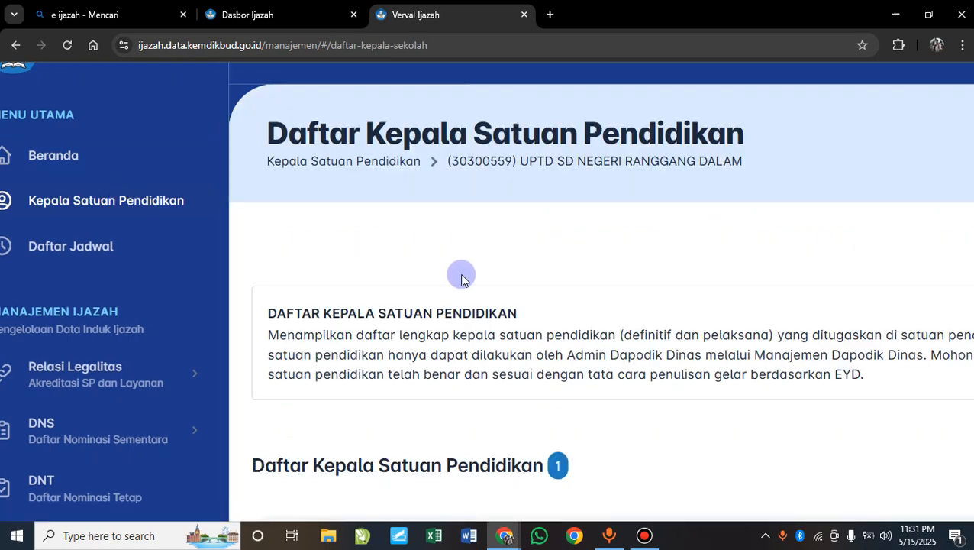
{"action": "scroll", "coordinate": [461, 278], "scroll_direction": "down", "scroll_amount": 3}
{"action": "scroll", "coordinate": [461, 279], "scroll_direction": "down", "scroll_amount": 2}
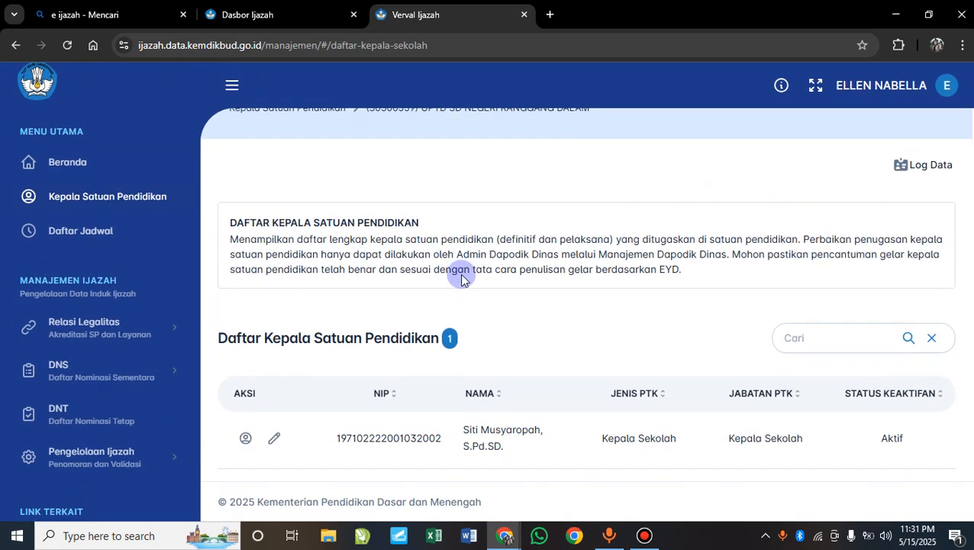
{"action": "scroll", "coordinate": [461, 279], "scroll_direction": "up", "scroll_amount": 1}
{"action": "scroll", "coordinate": [461, 279], "scroll_direction": "down", "scroll_amount": 1}
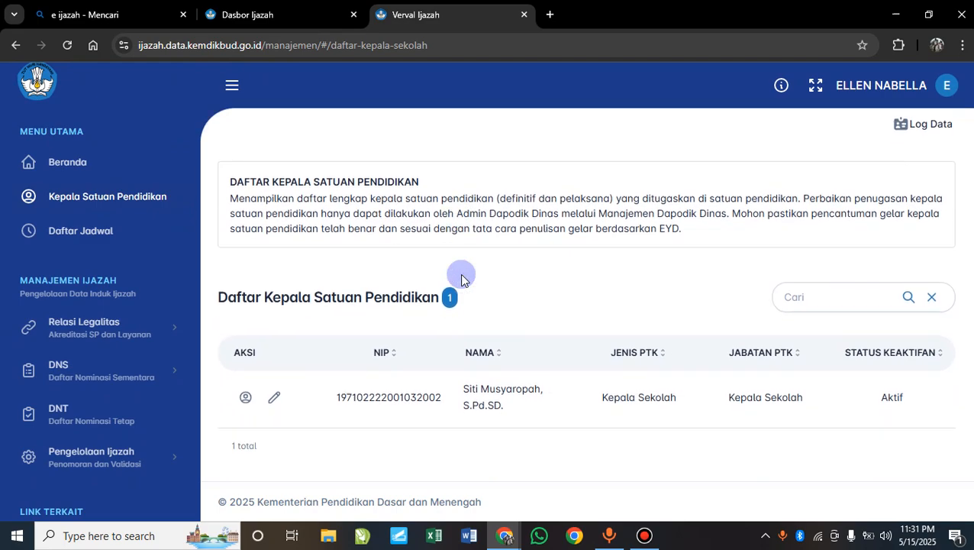
{"action": "scroll", "coordinate": [461, 275], "scroll_direction": "up", "scroll_amount": 2}
{"action": "scroll", "coordinate": [627, 416], "scroll_direction": "right", "scroll_amount": 1}
{"action": "scroll", "coordinate": [626, 415], "scroll_direction": "down", "scroll_amount": 1}
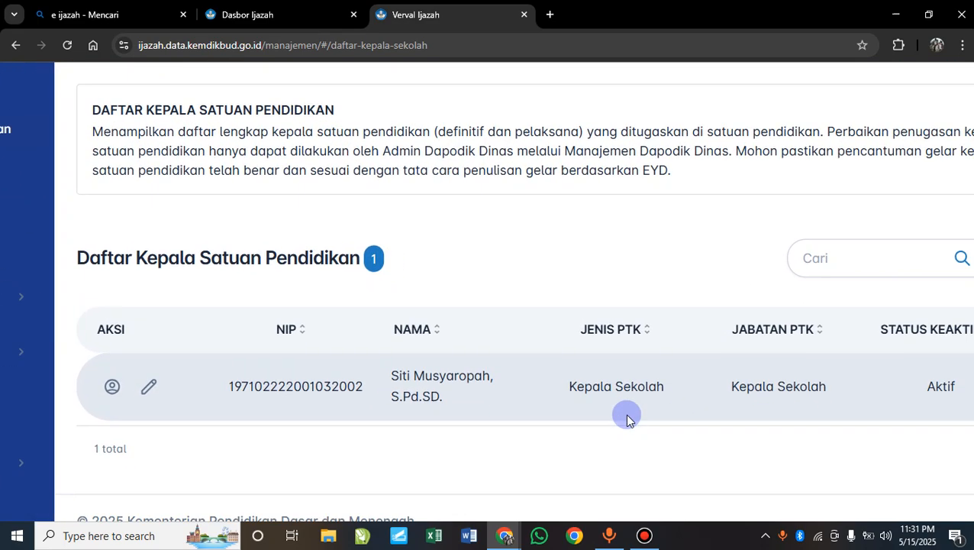
{"action": "scroll", "coordinate": [625, 413], "scroll_direction": "up", "scroll_amount": 3}
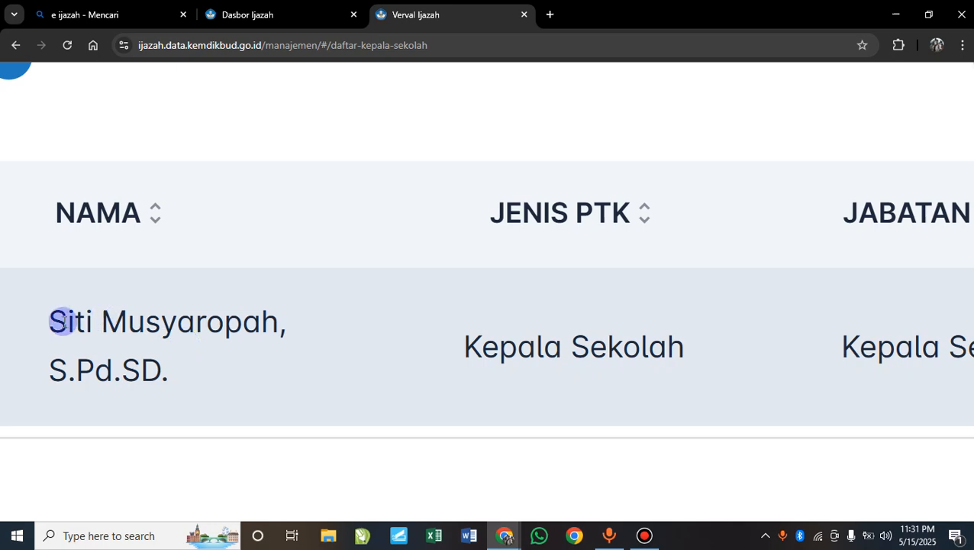
{"action": "mouse_move", "coordinate": [54, 376]}
{"action": "left_mouse_down"}
{"action": "mouse_move", "coordinate": [187, 391]}
{"action": "mouse_move", "coordinate": [55, 371]}
{"action": "left_mouse_up"}
{"action": "scroll", "coordinate": [56, 372], "scroll_direction": "left", "scroll_amount": 9}
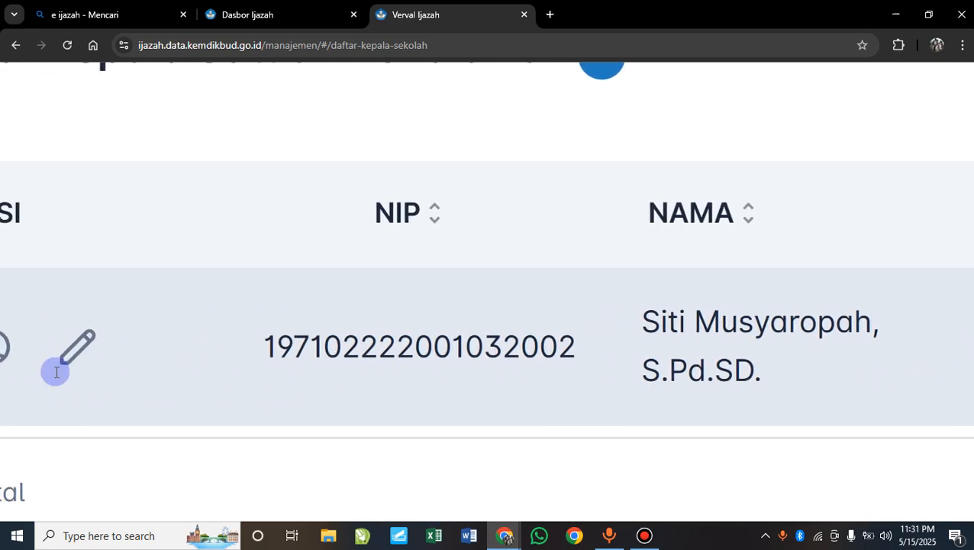
{"action": "scroll", "coordinate": [55, 371], "scroll_direction": "down", "scroll_amount": 5}
{"action": "scroll", "coordinate": [55, 371], "scroll_direction": "down", "scroll_amount": 1}
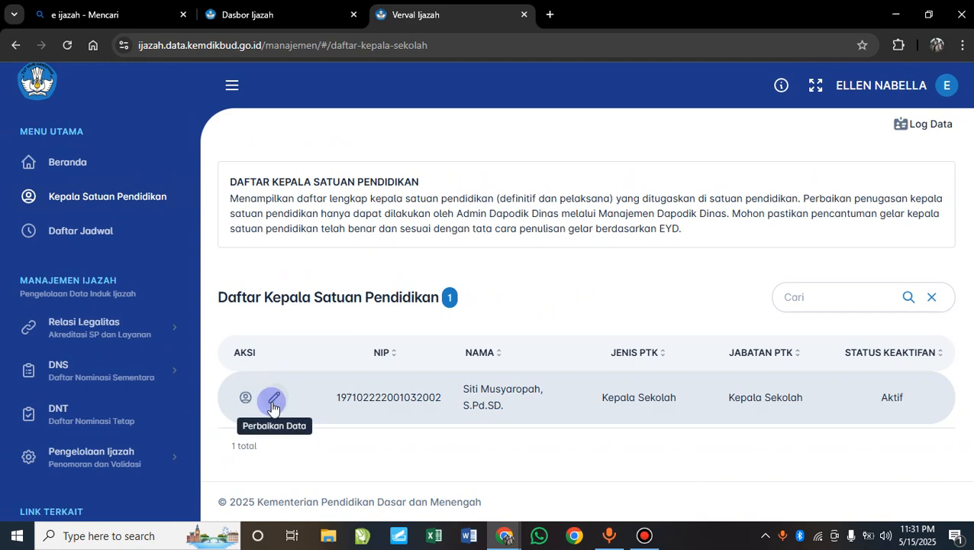
- Open the head of school's edit form and read the academic title writing notice
{"action": "scroll", "coordinate": [273, 408], "scroll_direction": "up", "scroll_amount": 6}
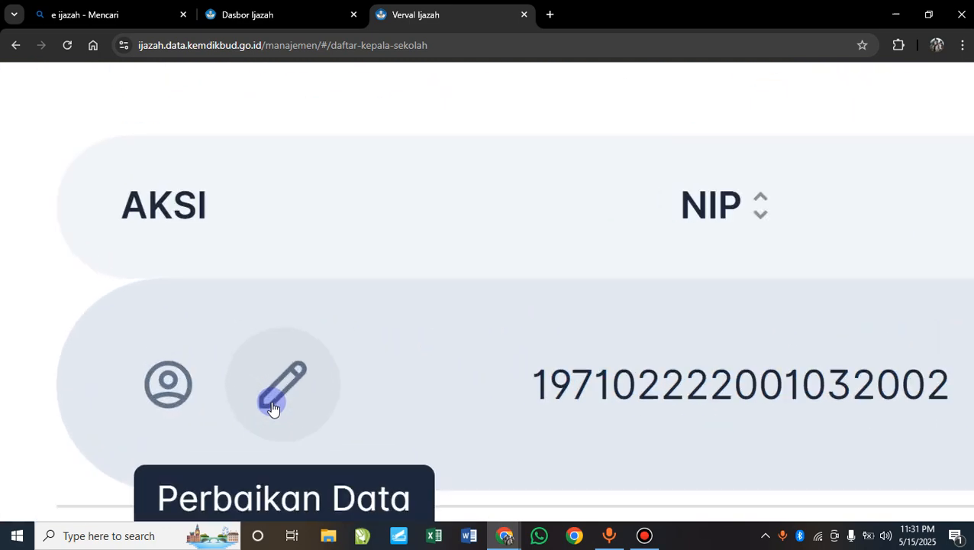
{"action": "left_click", "coordinate": [273, 409]}
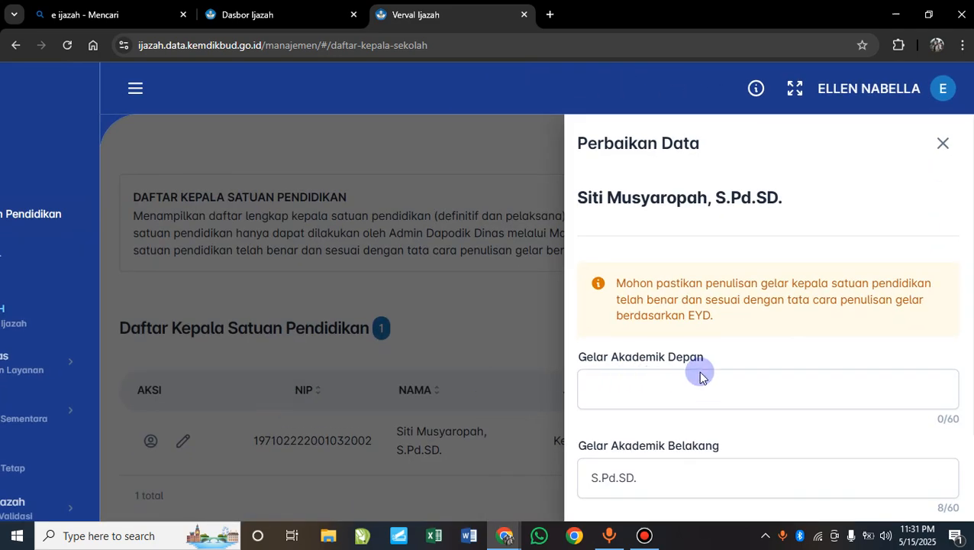
{"action": "scroll", "coordinate": [700, 374], "scroll_direction": "down", "scroll_amount": 2}
{"action": "scroll", "coordinate": [699, 374], "scroll_direction": "up", "scroll_amount": 1}
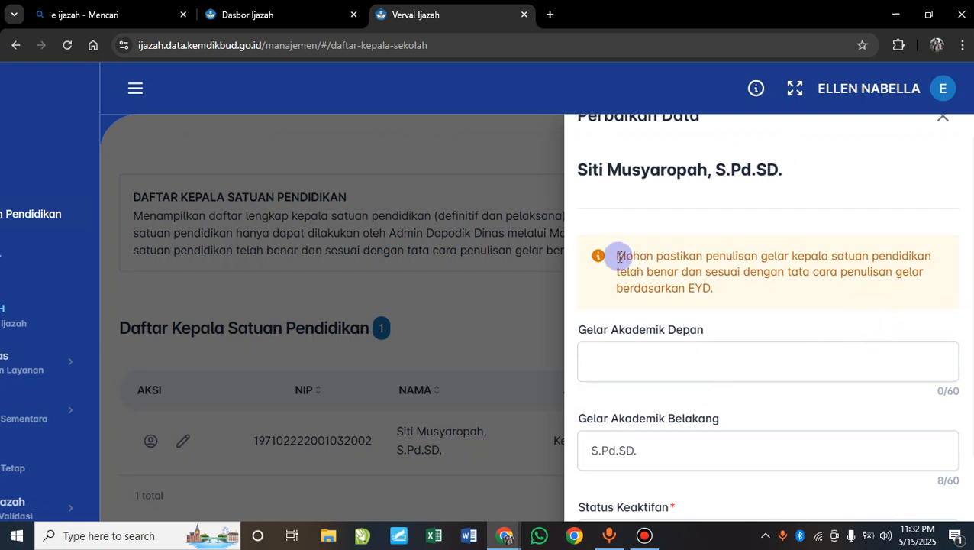
{"action": "left_click_drag", "start_coordinate": [618, 257], "coordinate": [718, 315]}
- Verify an empty front title, rear title S.Pd.SD., and keep status Aktif
{"action": "left_click", "coordinate": [721, 326]}
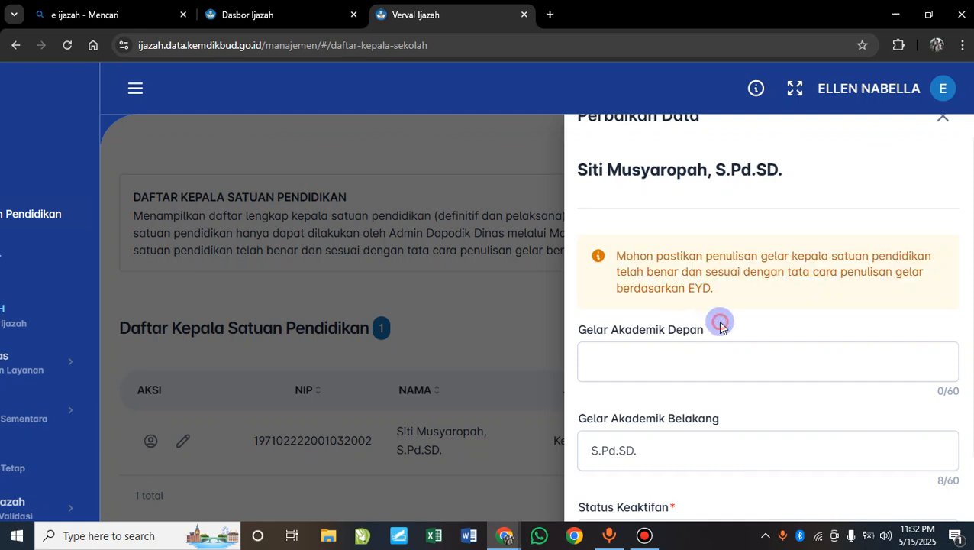
{"action": "scroll", "coordinate": [719, 322], "scroll_direction": "down", "scroll_amount": 1}
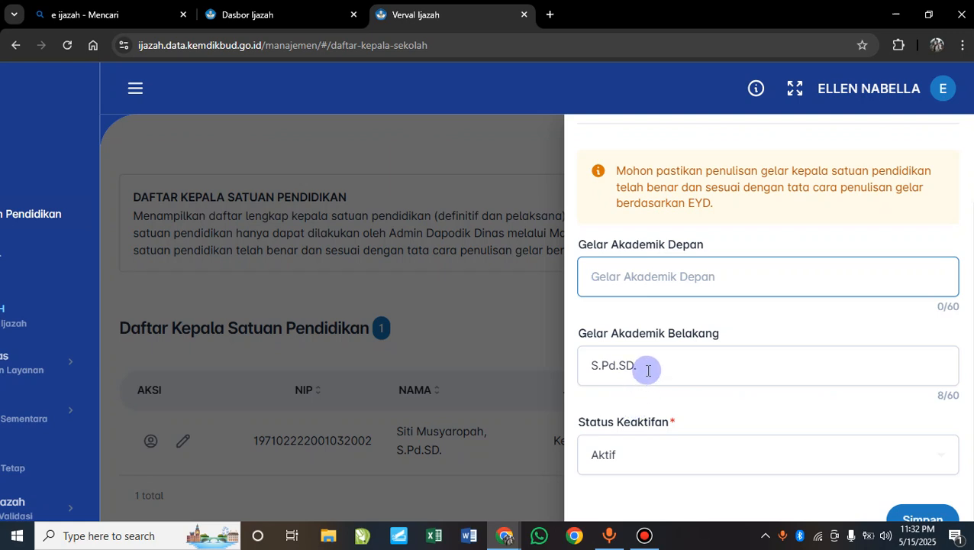
{"action": "left_click_drag", "start_coordinate": [648, 371], "coordinate": [562, 373]}
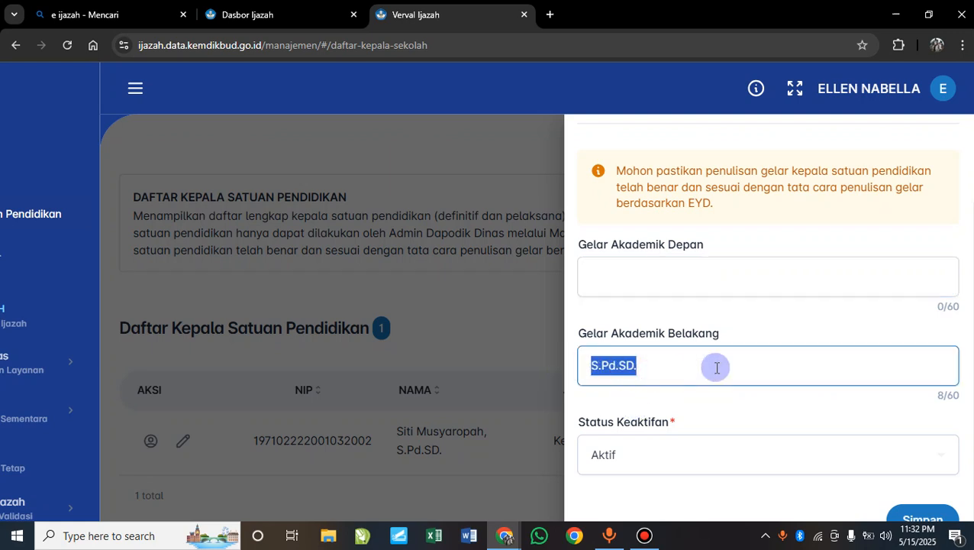
{"action": "left_click", "coordinate": [754, 364]}
{"action": "scroll", "coordinate": [756, 364], "scroll_direction": "down", "scroll_amount": 1}
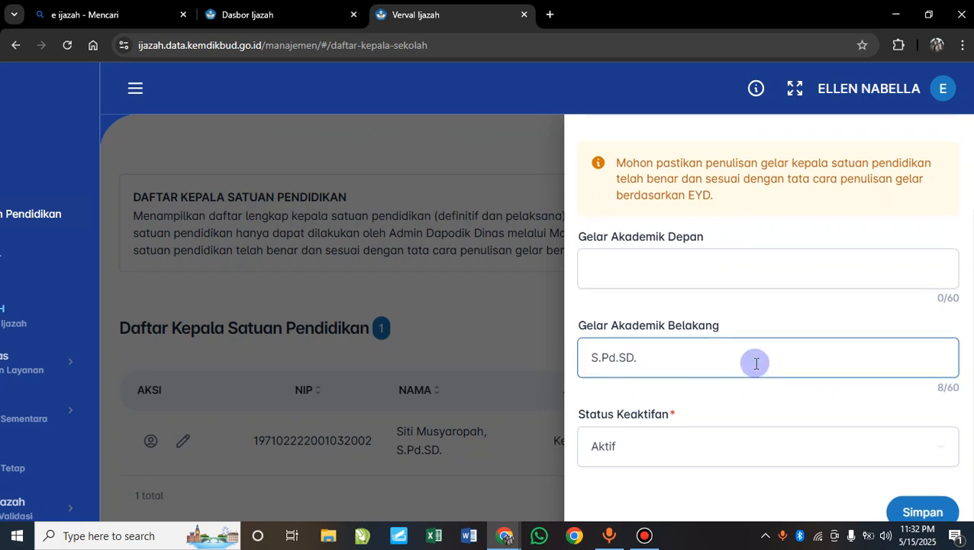
{"action": "left_click", "coordinate": [774, 452]}
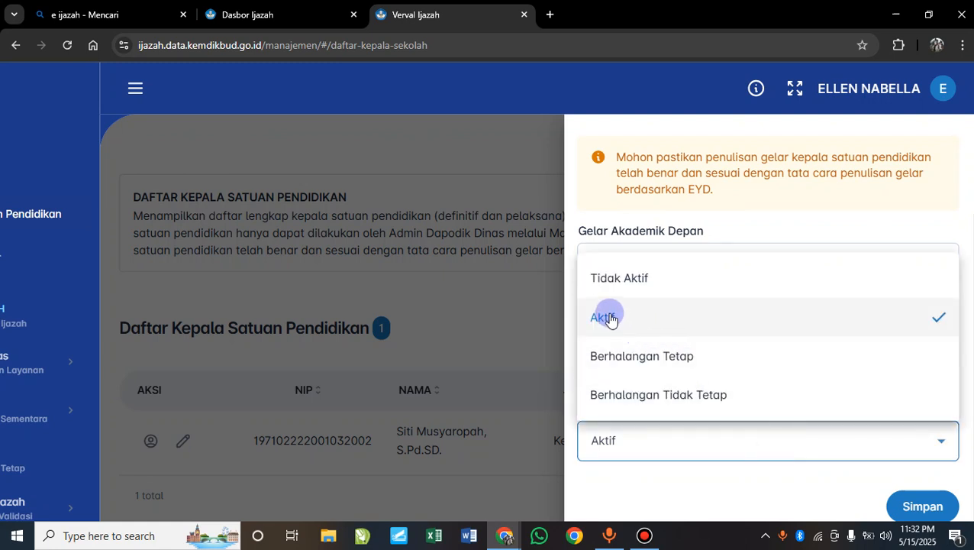
{"action": "left_click", "coordinate": [707, 449]}
{"action": "scroll", "coordinate": [840, 511], "scroll_direction": "down", "scroll_amount": 1}
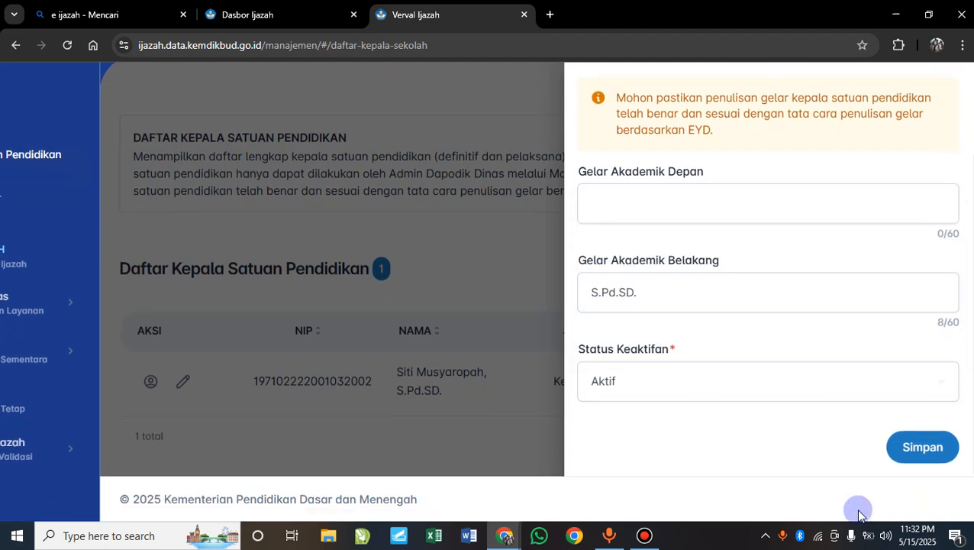
- Save the S.Pd.SD. title, confirm with Ya, and check the Kepala Sekolah row in the list
{"action": "left_click", "coordinate": [933, 456]}
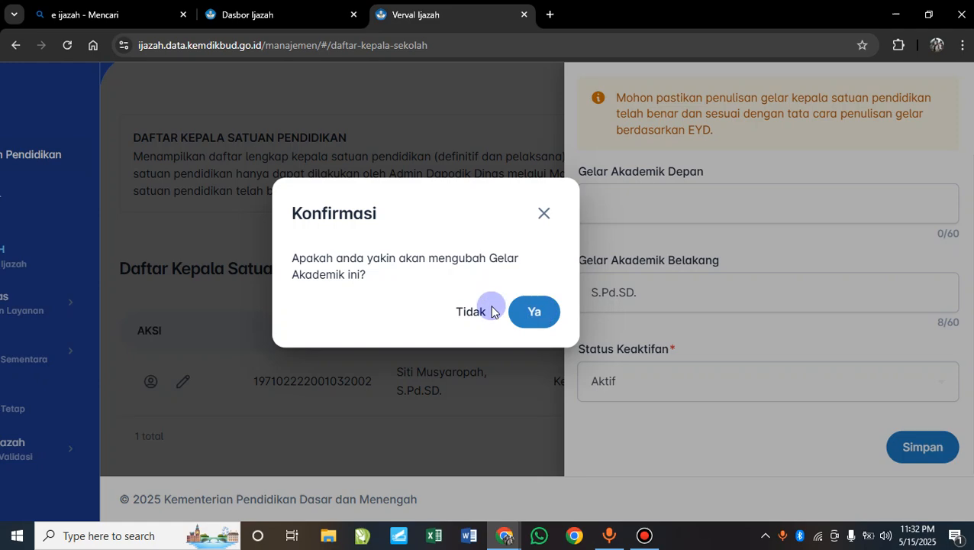
{"action": "scroll", "coordinate": [366, 255], "scroll_direction": "up", "scroll_amount": 3}
{"action": "scroll", "coordinate": [367, 255], "scroll_direction": "up", "scroll_amount": 2}
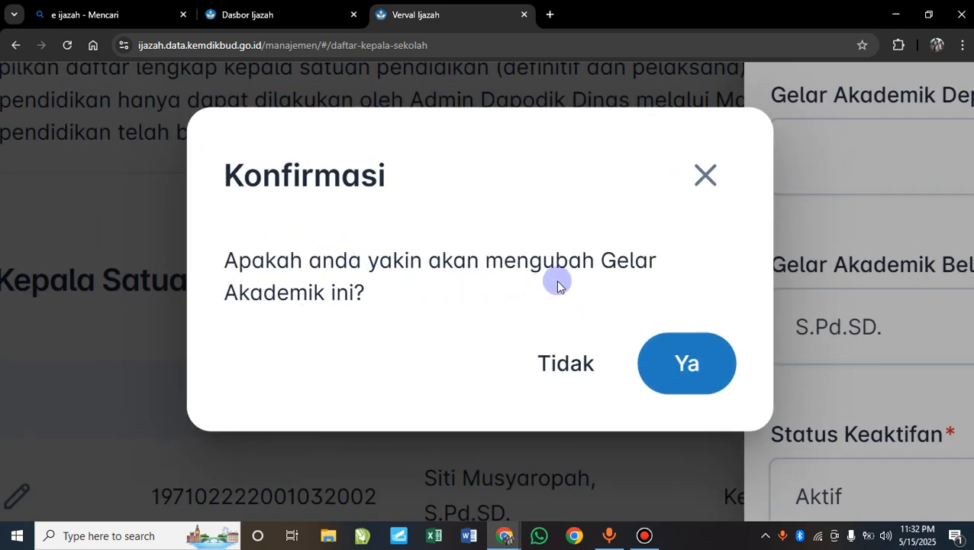
{"action": "left_click", "coordinate": [697, 366]}
{"action": "scroll", "coordinate": [696, 365], "scroll_direction": "down", "scroll_amount": 5}
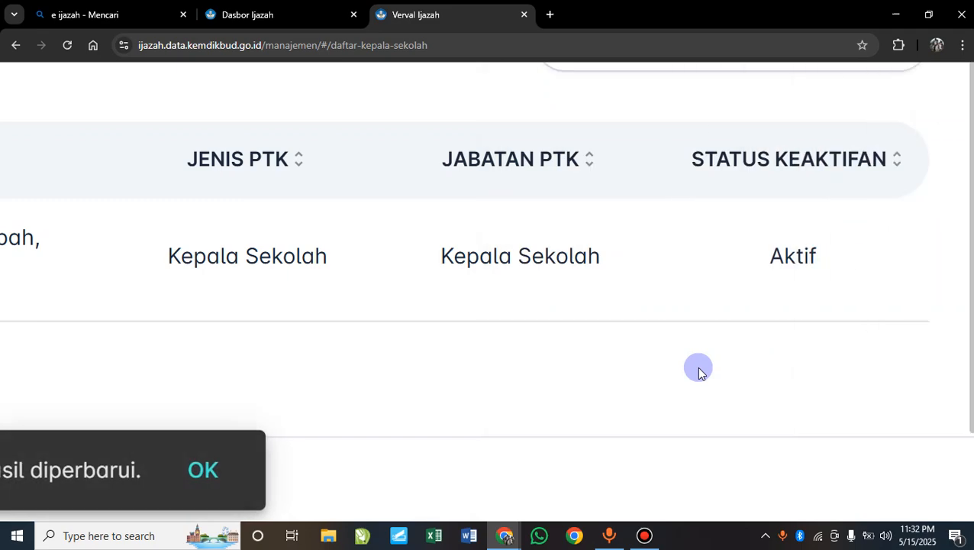
{"action": "left_click", "coordinate": [617, 497]}
{"action": "scroll", "coordinate": [517, 400], "scroll_direction": "up", "scroll_amount": 8}
{"action": "scroll", "coordinate": [516, 400], "scroll_direction": "right", "scroll_amount": 3}
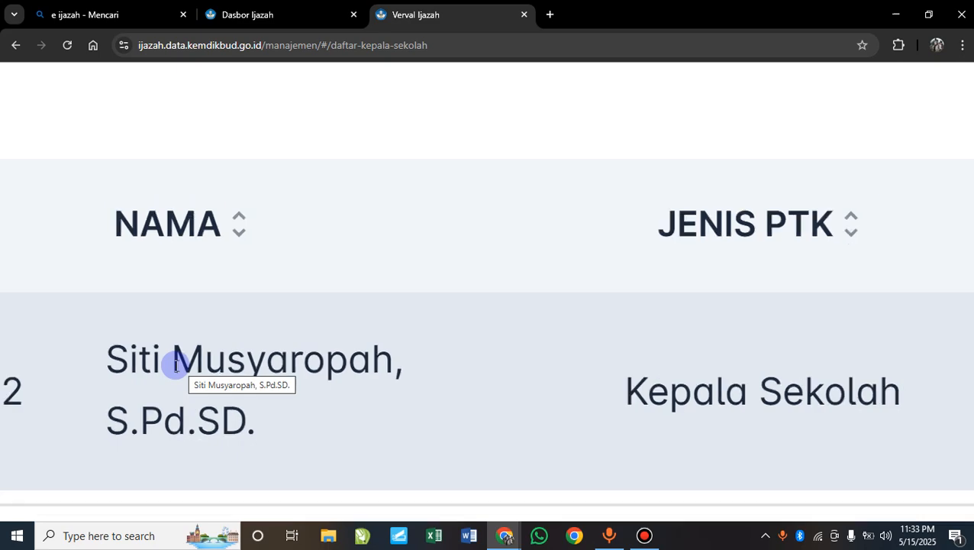
{"action": "scroll", "coordinate": [177, 366], "scroll_direction": "down", "scroll_amount": 4}
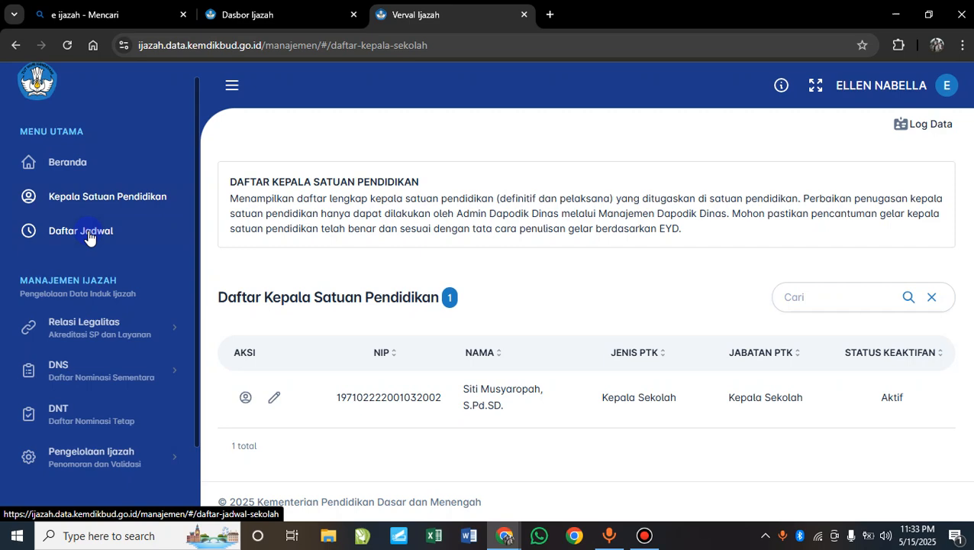
- Open Daftar Jadwal and review the six SD Kelas 6 stages, each 13–30 May 2025 Simulasi
{"action": "left_click", "coordinate": [88, 238]}
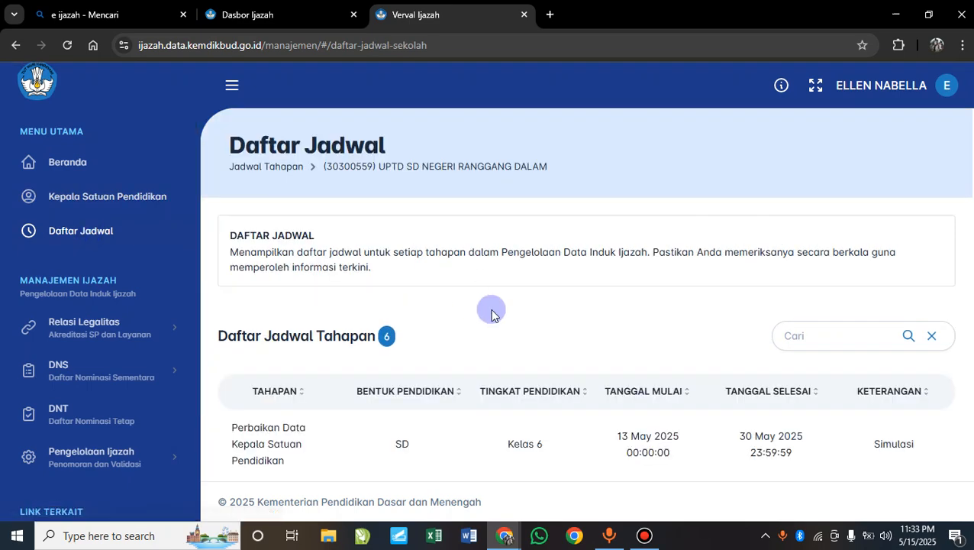
{"action": "scroll", "coordinate": [492, 316], "scroll_direction": "down", "scroll_amount": 2}
{"action": "scroll", "coordinate": [492, 316], "scroll_direction": "down", "scroll_amount": 2}
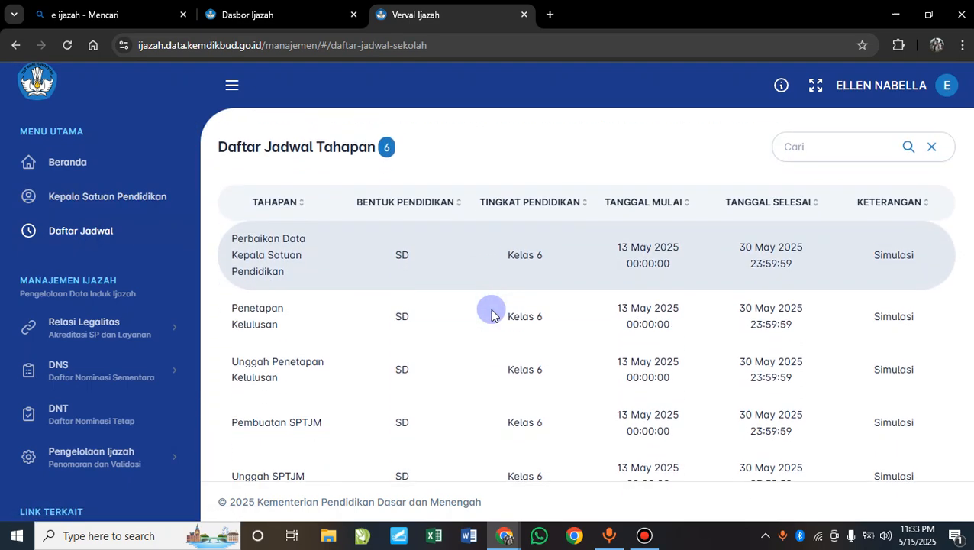
{"action": "scroll", "coordinate": [492, 315], "scroll_direction": "up", "scroll_amount": 5}
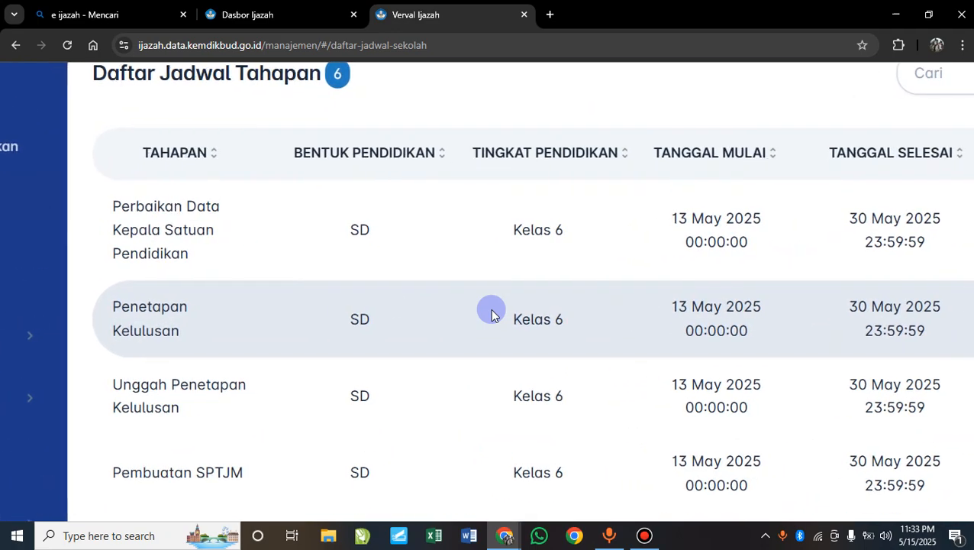
{"action": "scroll", "coordinate": [491, 315], "scroll_direction": "right", "scroll_amount": 1}
{"action": "scroll", "coordinate": [491, 316], "scroll_direction": "down", "scroll_amount": 3}
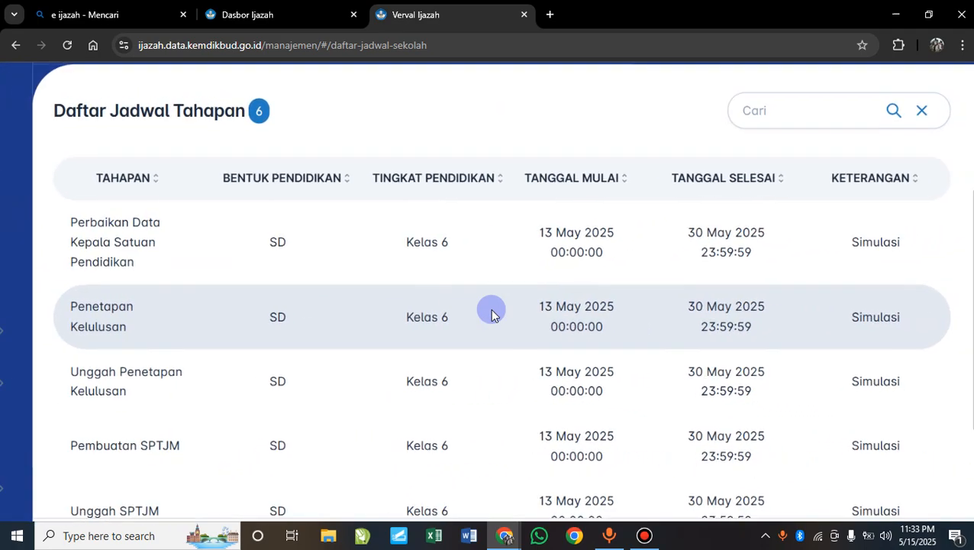
{"action": "scroll", "coordinate": [491, 316], "scroll_direction": "down", "scroll_amount": 2}
{"action": "scroll", "coordinate": [491, 313], "scroll_direction": "down", "scroll_amount": 1}
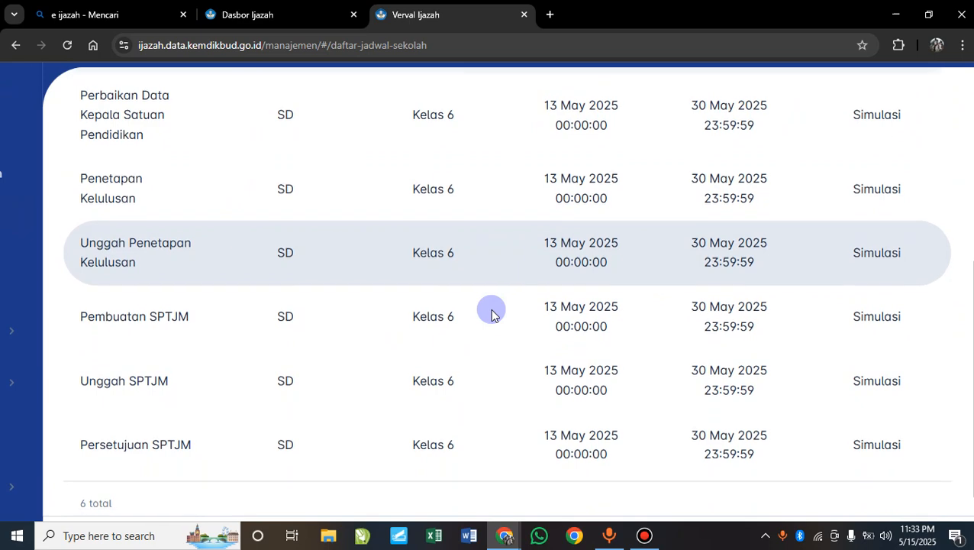
{"action": "scroll", "coordinate": [491, 311], "scroll_direction": "up", "scroll_amount": 2}
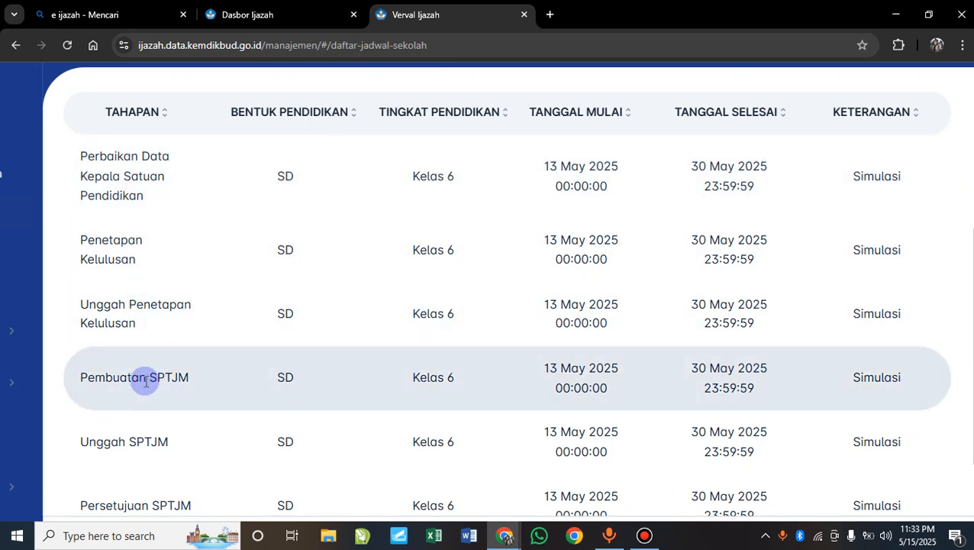
{"action": "scroll", "coordinate": [154, 458], "scroll_direction": "down", "scroll_amount": 2}
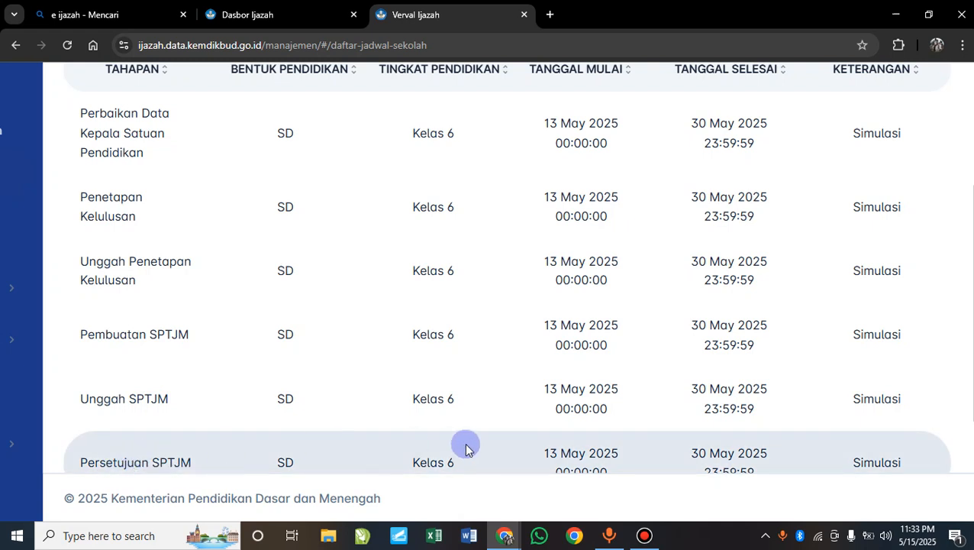
{"action": "scroll", "coordinate": [466, 449], "scroll_direction": "up", "scroll_amount": 3}
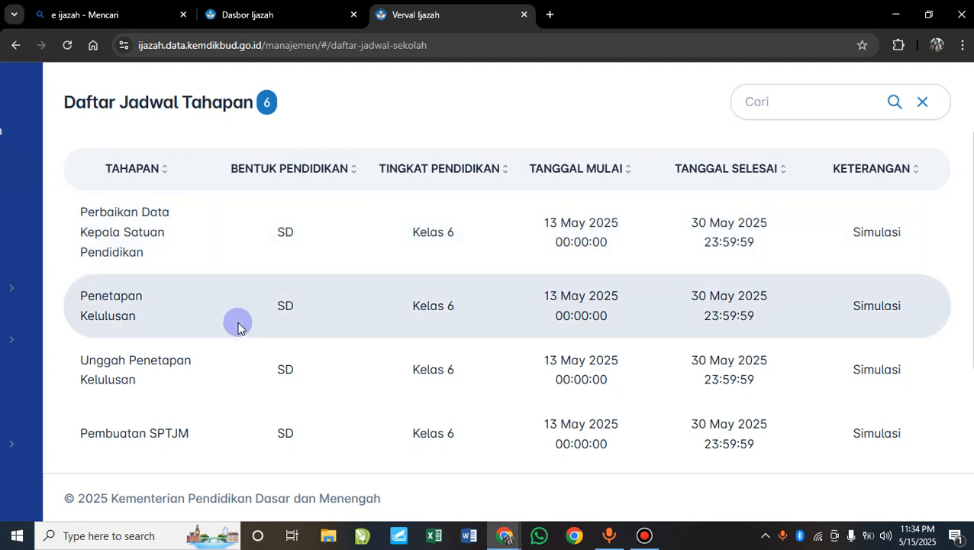
{"action": "scroll", "coordinate": [237, 327], "scroll_direction": "up", "scroll_amount": 1}
{"action": "scroll", "coordinate": [237, 327], "scroll_direction": "down", "scroll_amount": 1}
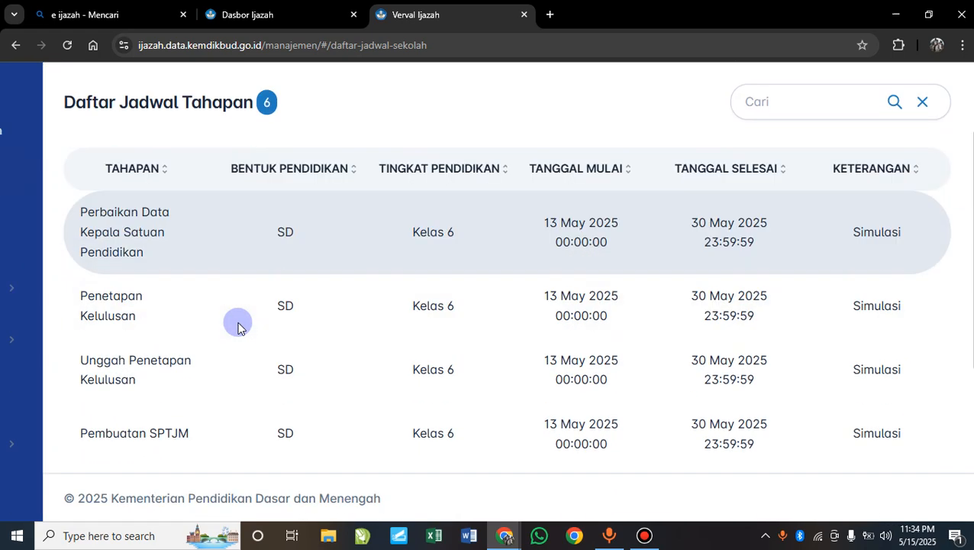
{"action": "scroll", "coordinate": [237, 327], "scroll_direction": "up", "scroll_amount": 1}
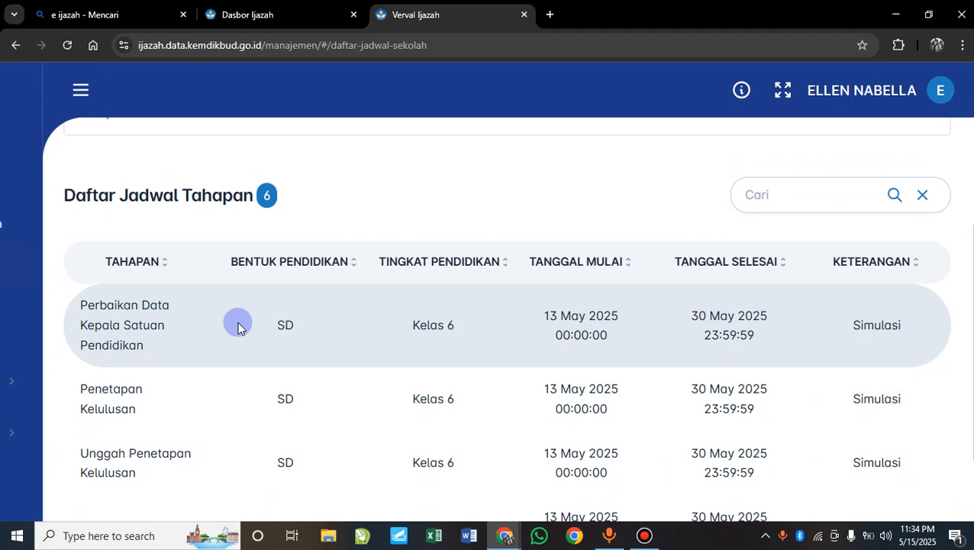
- Zoom the page back to normal size and re-check the Daftar Jadwal Tahapan table
{"action": "key", "text": "ctrl+minus"}
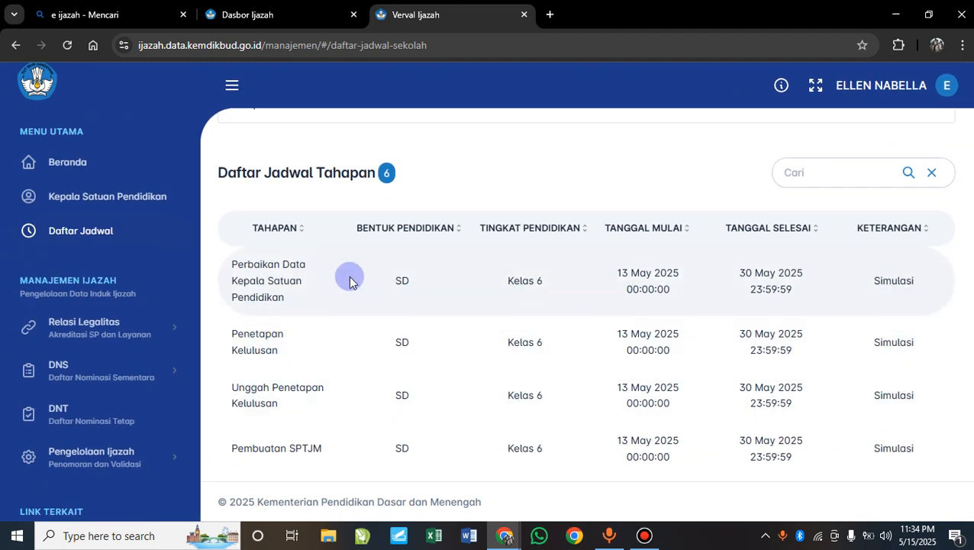
{"action": "scroll", "coordinate": [330, 343], "scroll_direction": "down", "scroll_amount": 2}
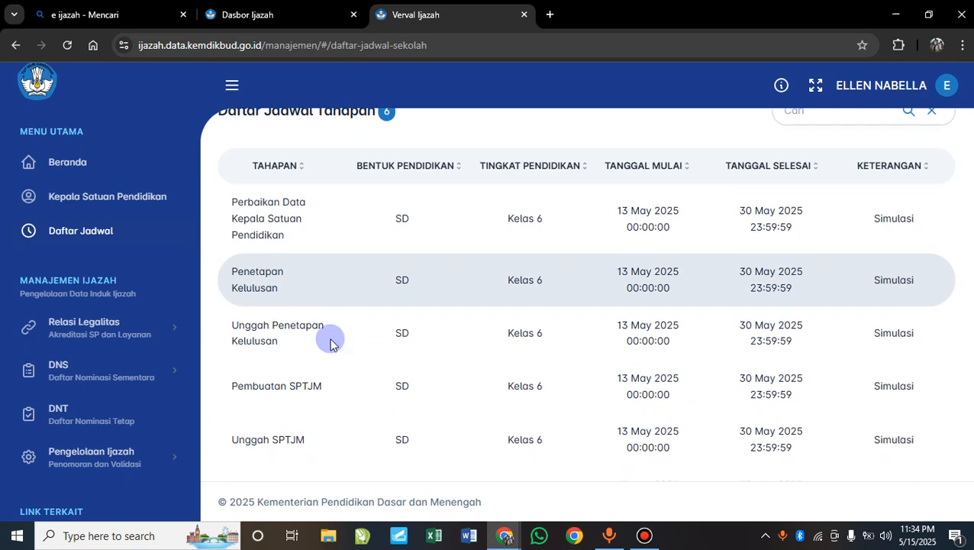
{"action": "scroll", "coordinate": [330, 344], "scroll_direction": "up", "scroll_amount": 1}
{"action": "scroll", "coordinate": [329, 344], "scroll_direction": "up", "scroll_amount": 1}
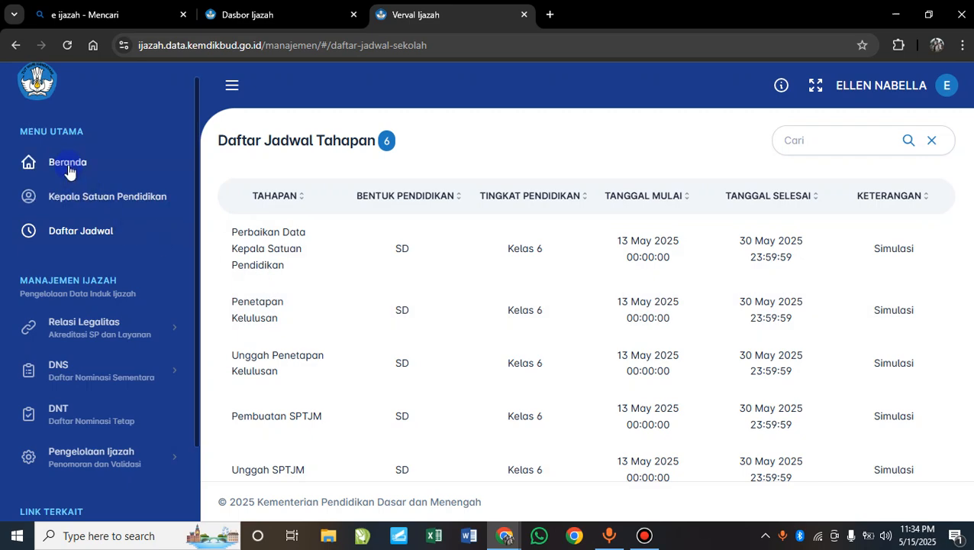
- Go to Beranda, highlight the H-2 Penetapan Kelulusan deadline, and acknowledge the Pemberitahuan with Ya, Mengerti
{"action": "left_click", "coordinate": [68, 164]}
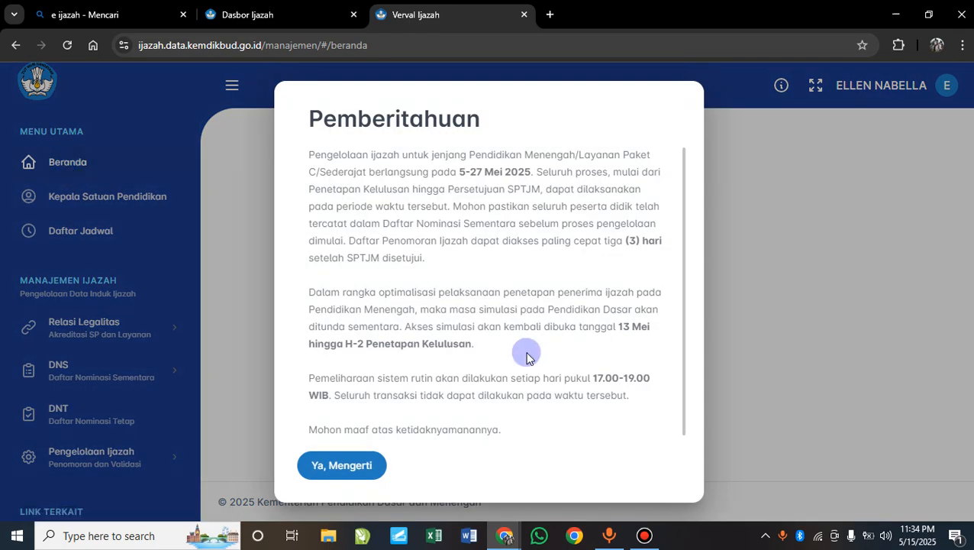
{"action": "scroll", "coordinate": [539, 316], "scroll_direction": "up", "scroll_amount": 5}
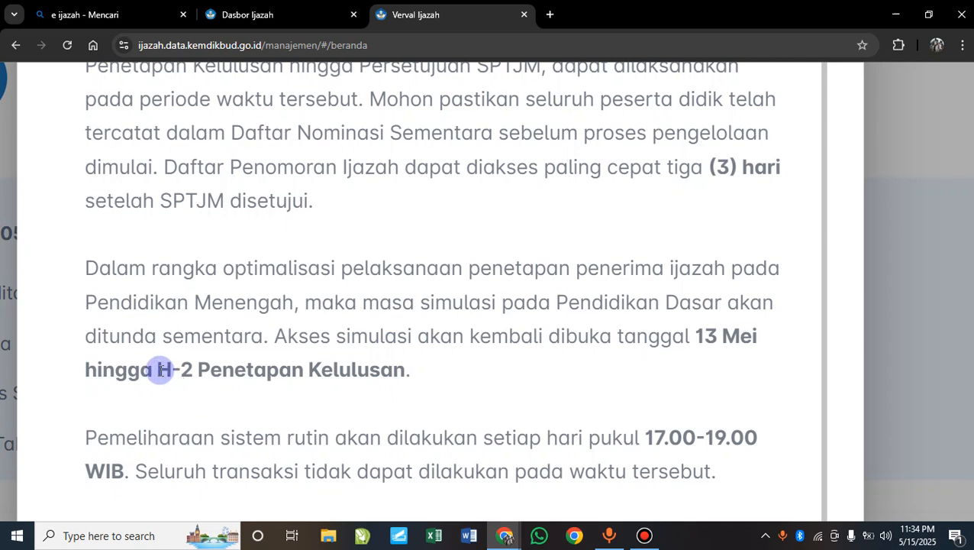
{"action": "left_click_drag", "start_coordinate": [160, 371], "coordinate": [397, 370]}
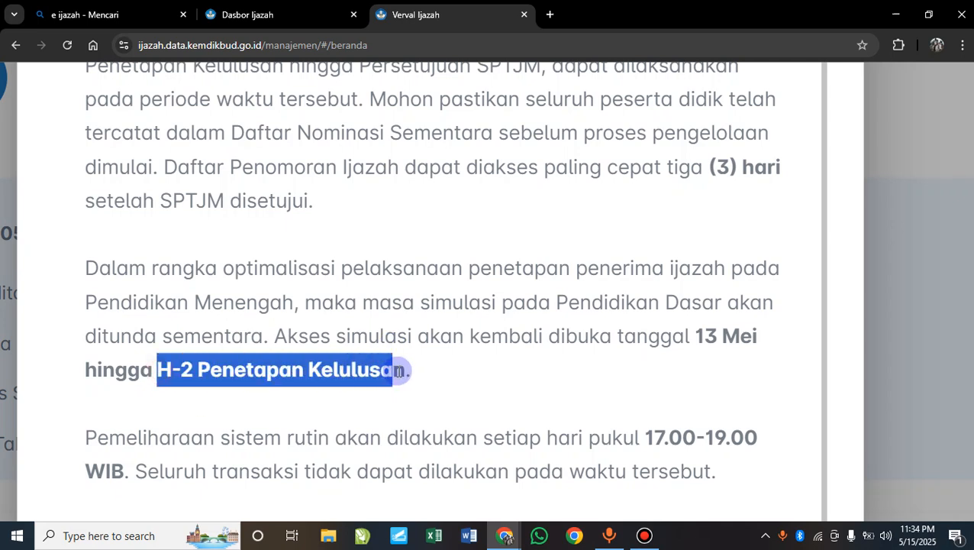
{"action": "scroll", "coordinate": [398, 372], "scroll_direction": "down", "scroll_amount": 5}
{"action": "left_click", "coordinate": [367, 467]}
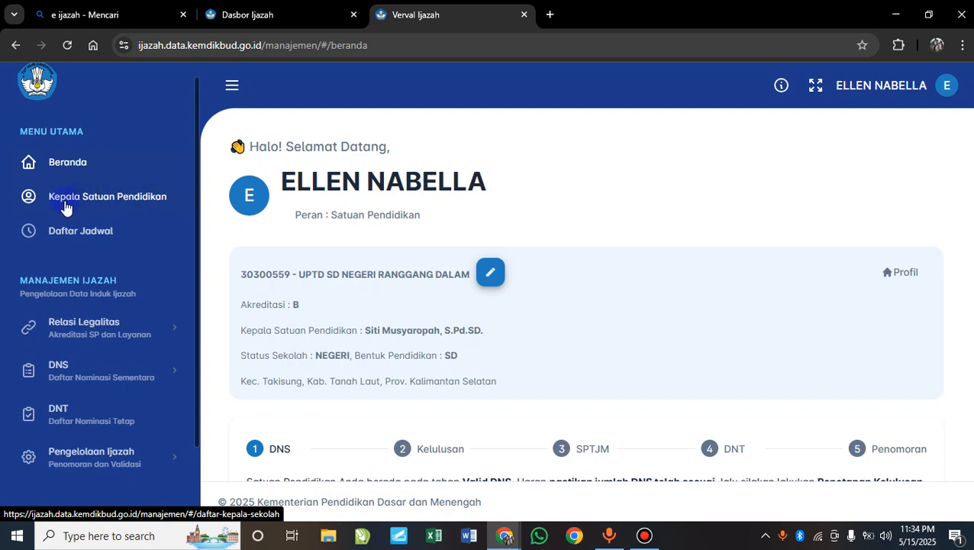
- Look over the Beranda welcome greeting and the school's profile details
{"action": "scroll", "coordinate": [105, 370], "scroll_direction": "down", "scroll_amount": 1}
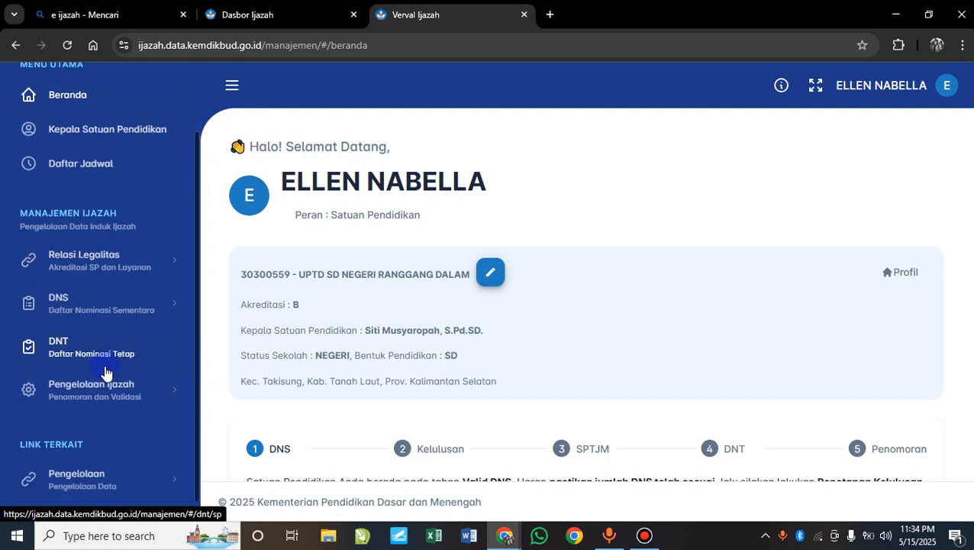
{"action": "scroll", "coordinate": [37, 200], "scroll_direction": "up", "scroll_amount": 5}
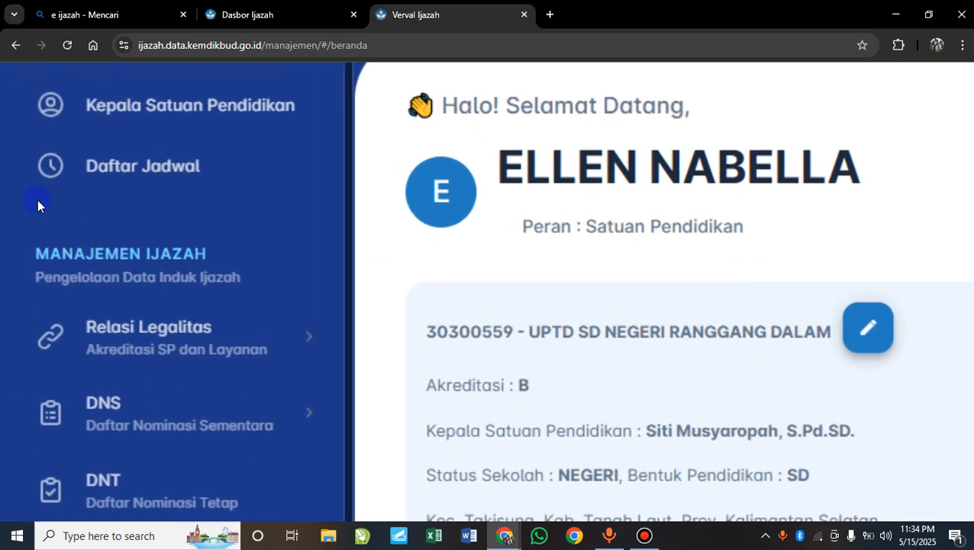
{"action": "scroll", "coordinate": [193, 258], "scroll_direction": "down", "scroll_amount": 1}
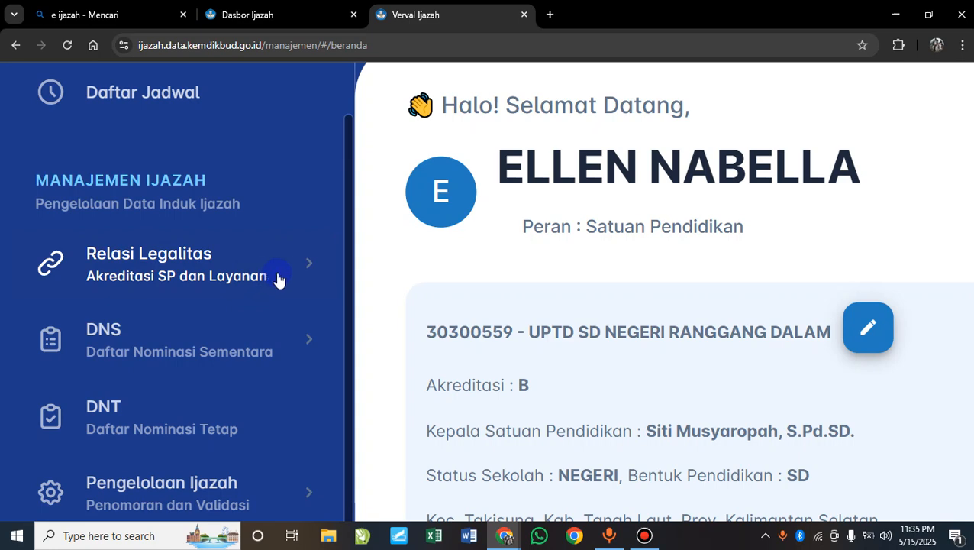
{"action": "left_click", "coordinate": [290, 15]}
{"action": "scroll", "coordinate": [58, 367], "scroll_direction": "up", "scroll_amount": 5}
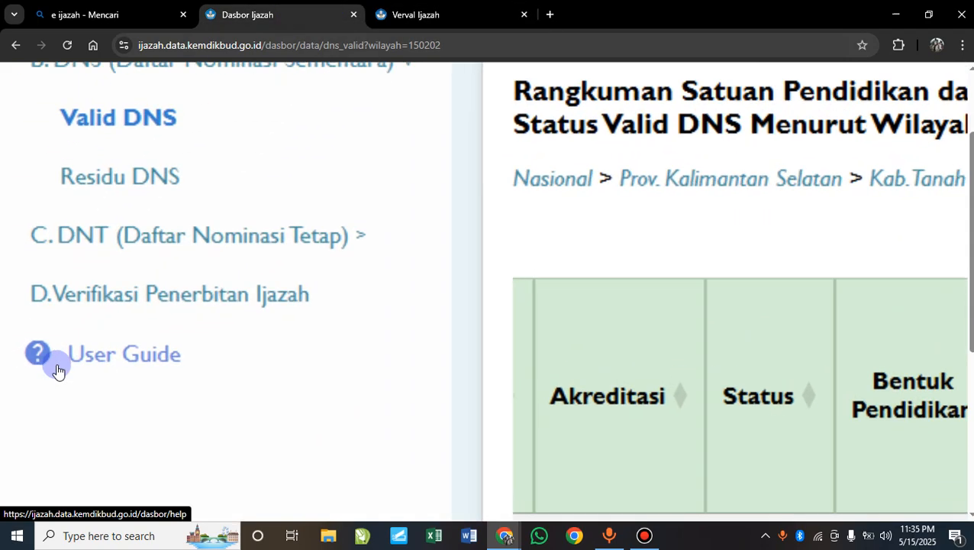
{"action": "scroll", "coordinate": [141, 355], "scroll_direction": "down", "scroll_amount": 5}
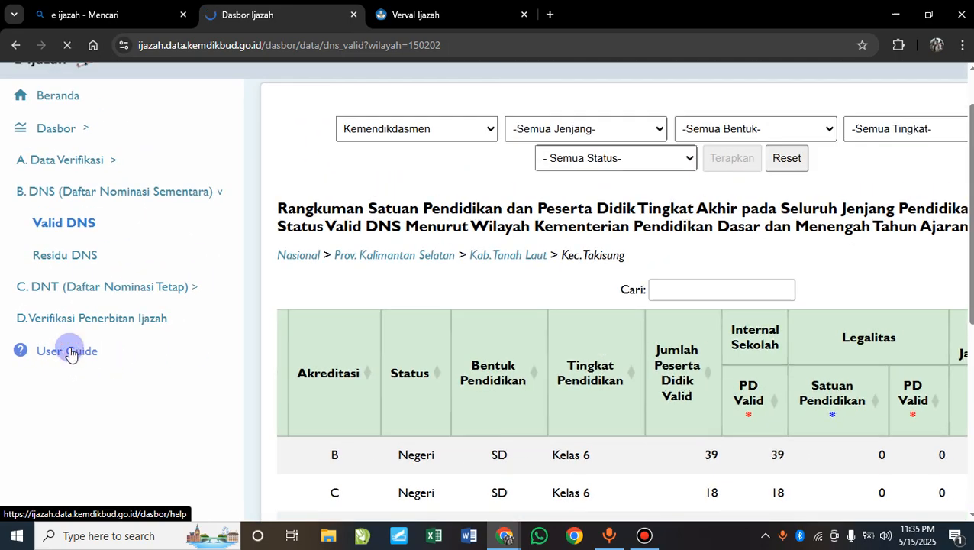
{"action": "scroll", "coordinate": [496, 272], "scroll_direction": "down", "scroll_amount": 1}
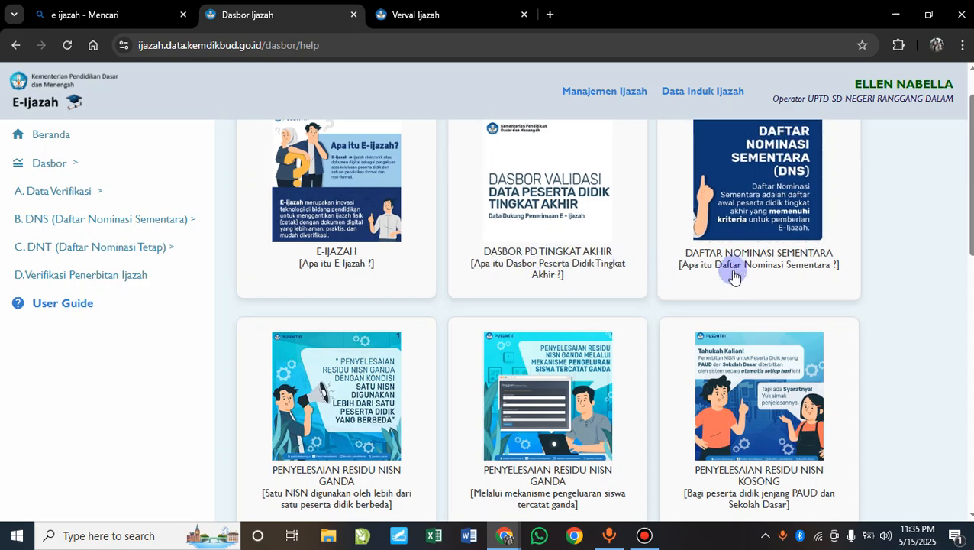
{"action": "scroll", "coordinate": [642, 368], "scroll_direction": "down", "scroll_amount": 2}
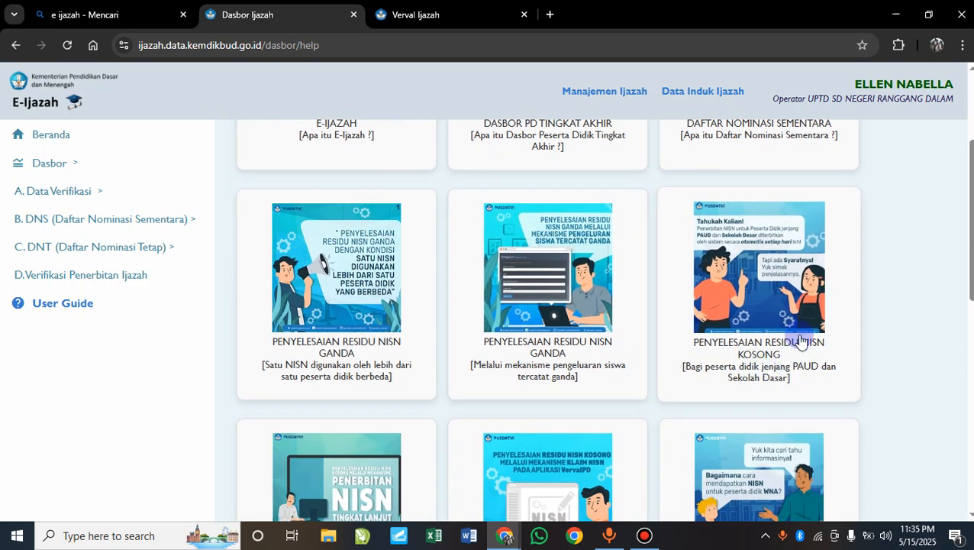
{"action": "scroll", "coordinate": [642, 393], "scroll_direction": "up", "scroll_amount": 2}
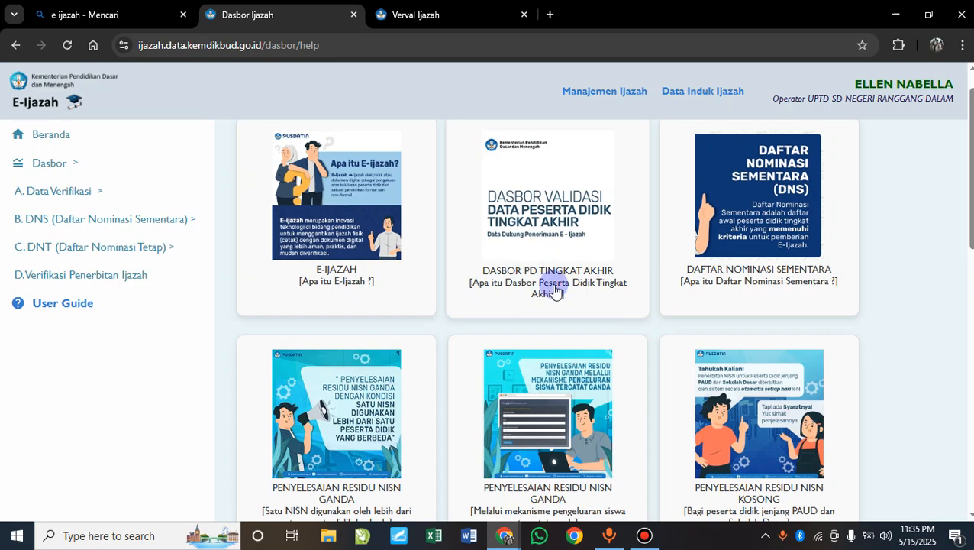
{"action": "scroll", "coordinate": [343, 271], "scroll_direction": "down", "scroll_amount": 10}
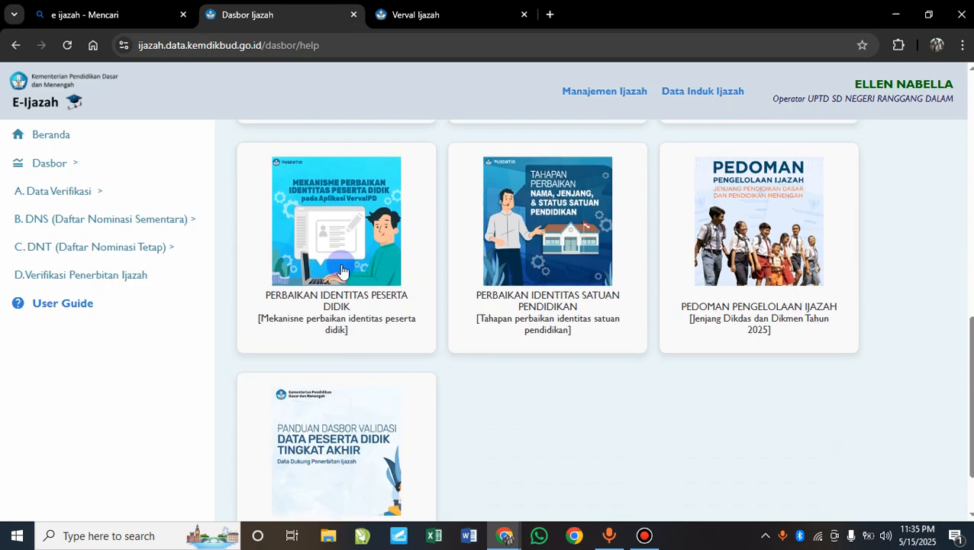
{"action": "scroll", "coordinate": [365, 395], "scroll_direction": "up", "scroll_amount": 3}
{"action": "scroll", "coordinate": [365, 396], "scroll_direction": "up", "scroll_amount": 2}
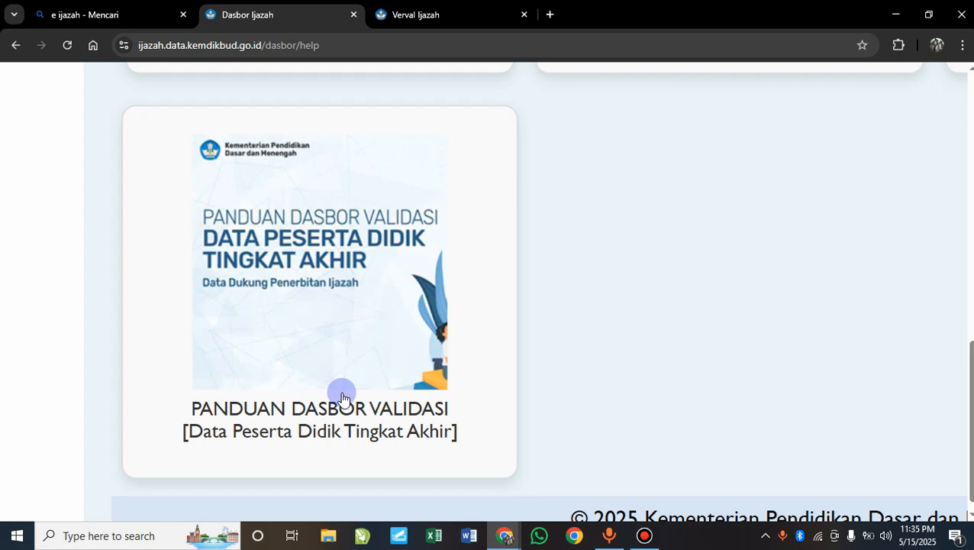
{"action": "scroll", "coordinate": [343, 398], "scroll_direction": "down", "scroll_amount": 5}
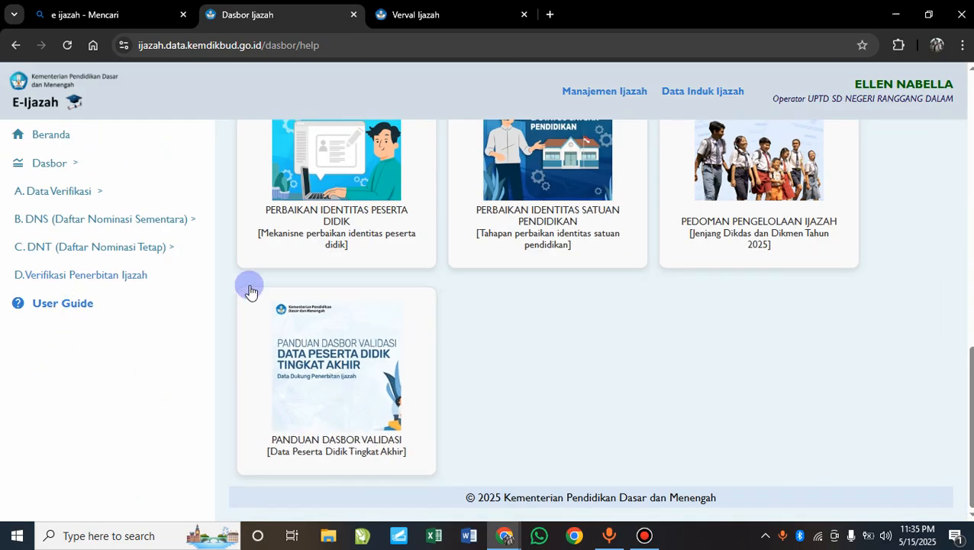
{"action": "scroll", "coordinate": [430, 297], "scroll_direction": "up", "scroll_amount": 3}
{"action": "scroll", "coordinate": [431, 294], "scroll_direction": "up", "scroll_amount": 9}
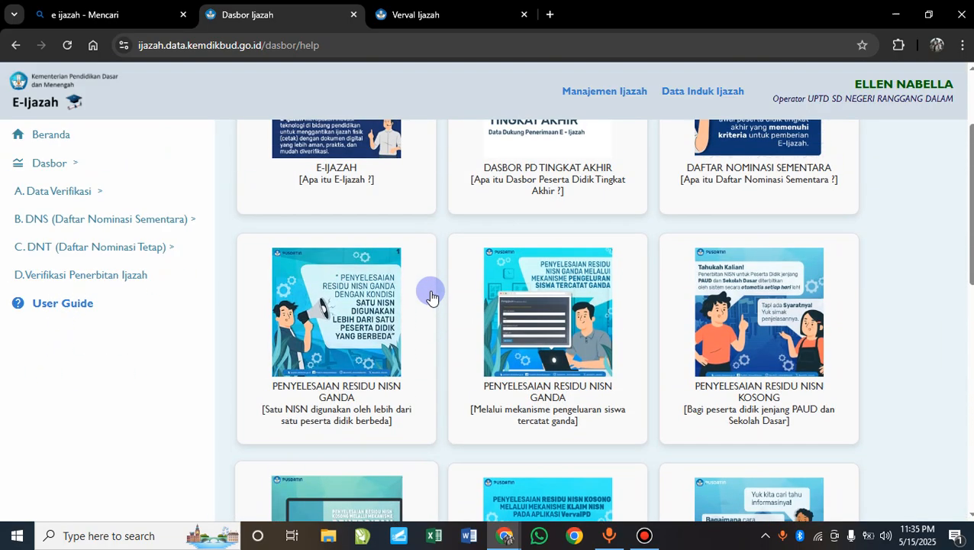
- Return to the Verval Ijazah tab and expand DNS to show Valid DNS, Penetapan Kelulusan, Unggah SK
{"action": "left_click", "coordinate": [432, 17]}
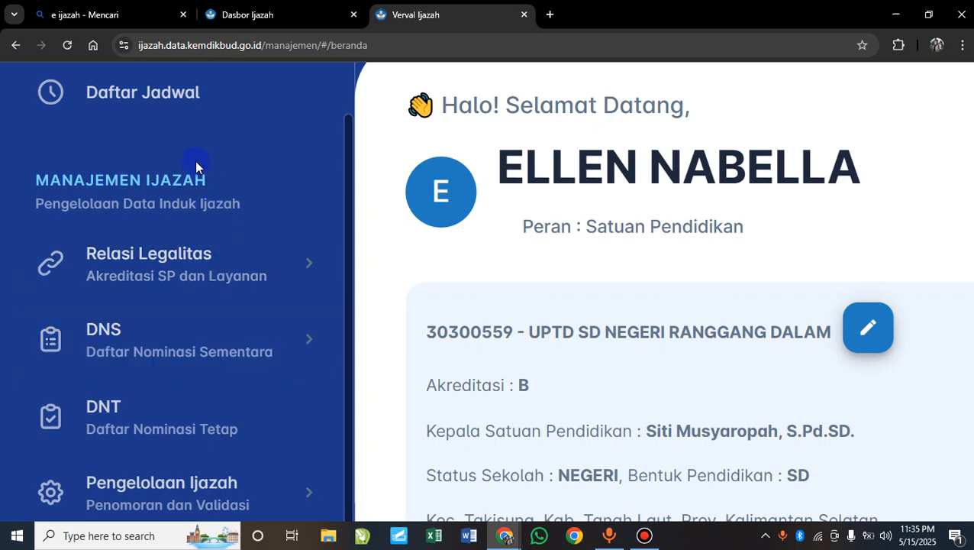
{"action": "left_click", "coordinate": [163, 348]}
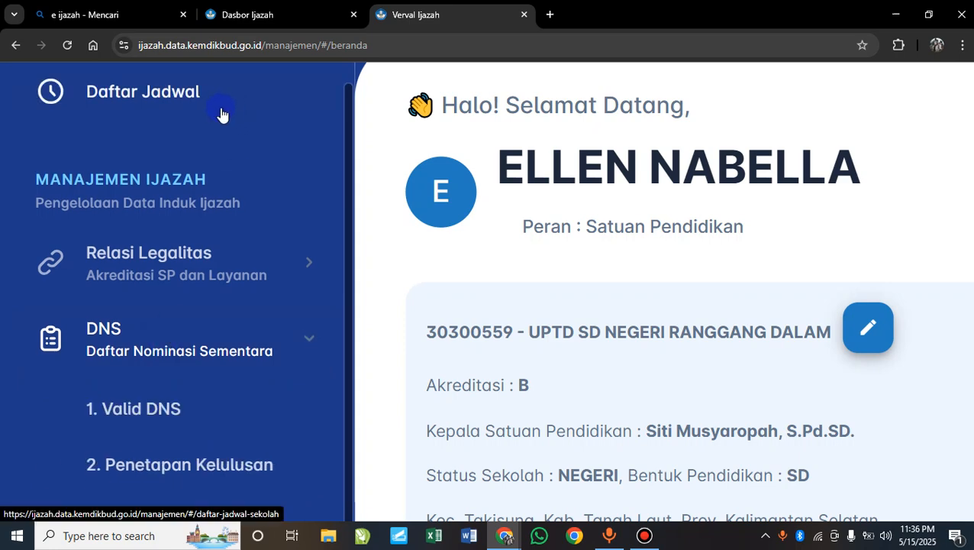
- On 2. Penetapan Kelulusan, use Batalkan Semua to cancel graduation for all 39 students
{"action": "scroll", "coordinate": [178, 284], "scroll_direction": "down", "scroll_amount": 2}
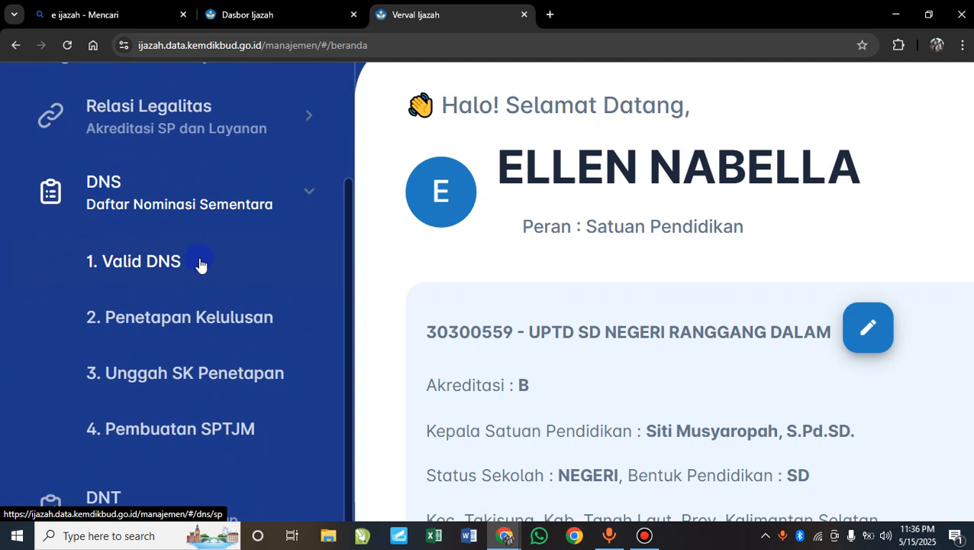
{"action": "left_click", "coordinate": [188, 323]}
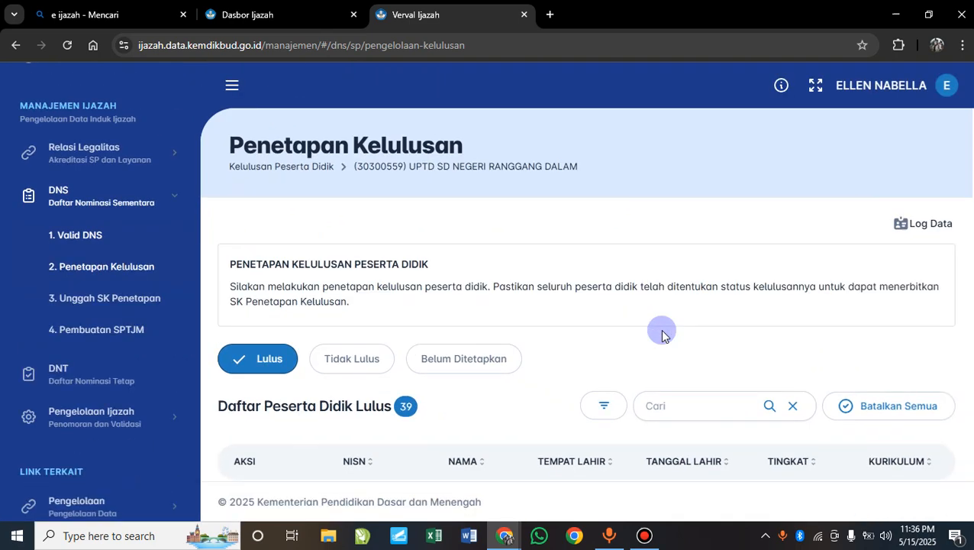
{"action": "scroll", "coordinate": [662, 335], "scroll_direction": "down", "scroll_amount": 2}
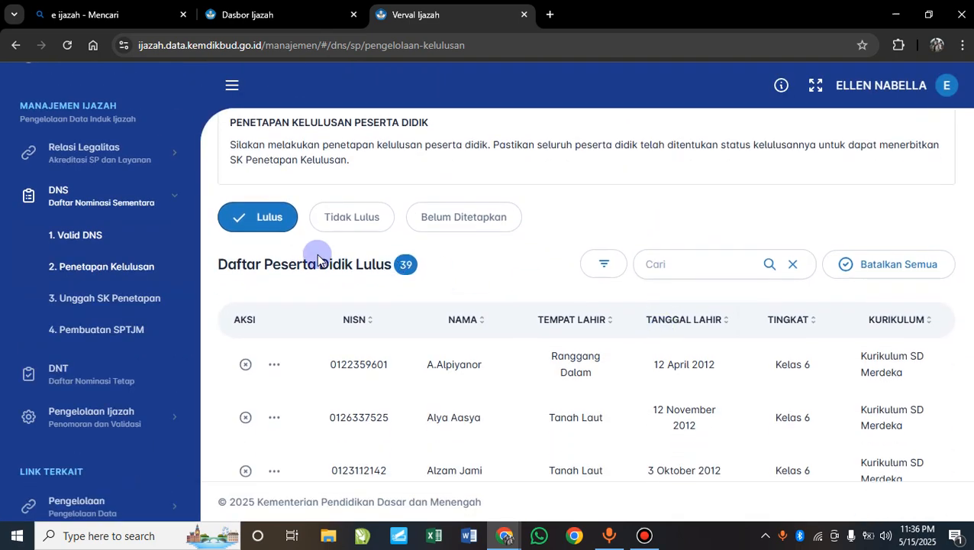
{"action": "left_click", "coordinate": [908, 272]}
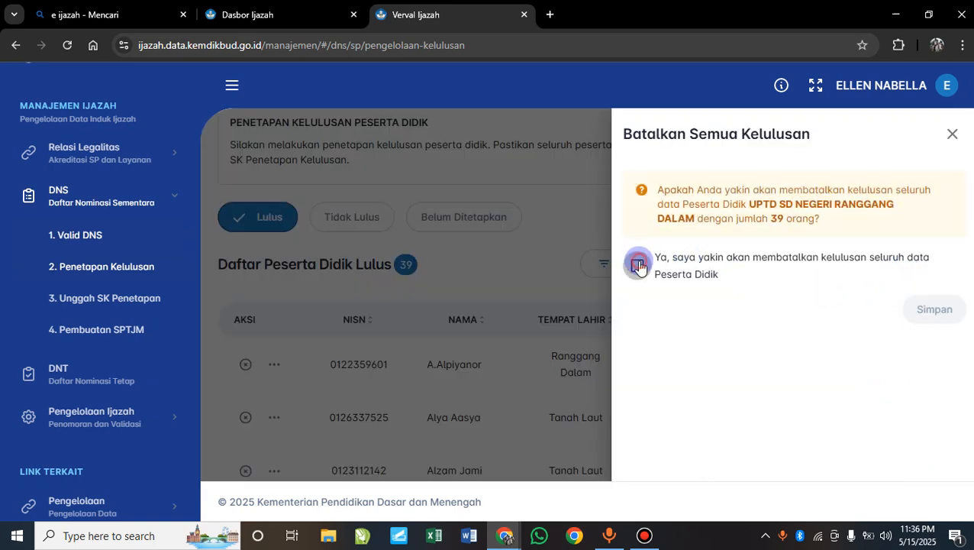
{"action": "left_click", "coordinate": [639, 264]}
{"action": "left_click", "coordinate": [939, 311]}
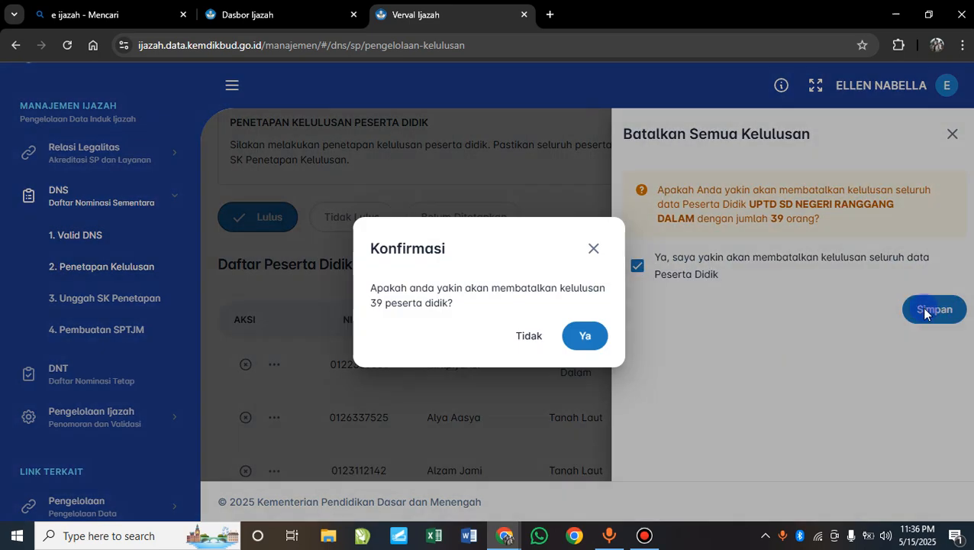
{"action": "left_click", "coordinate": [575, 340]}
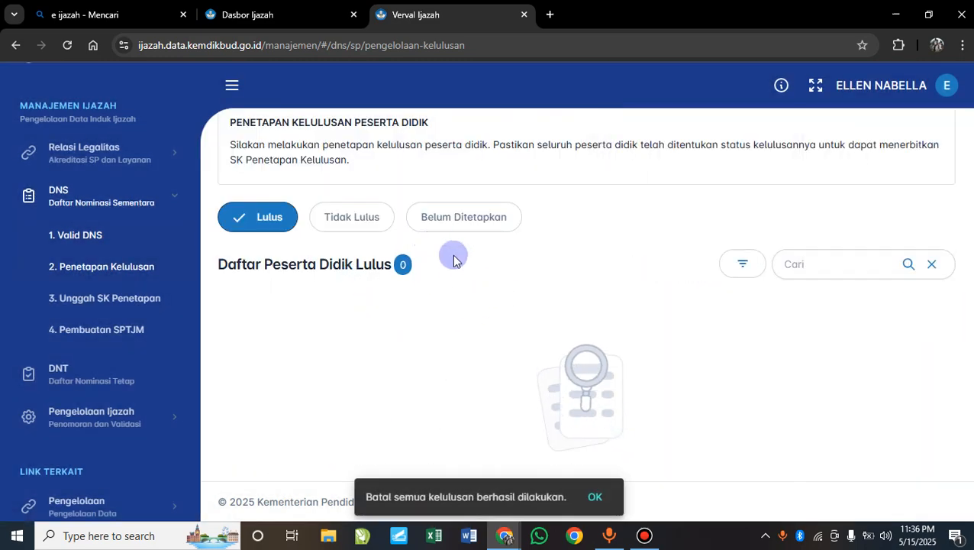
{"action": "scroll", "coordinate": [457, 266], "scroll_direction": "up", "scroll_amount": 5}
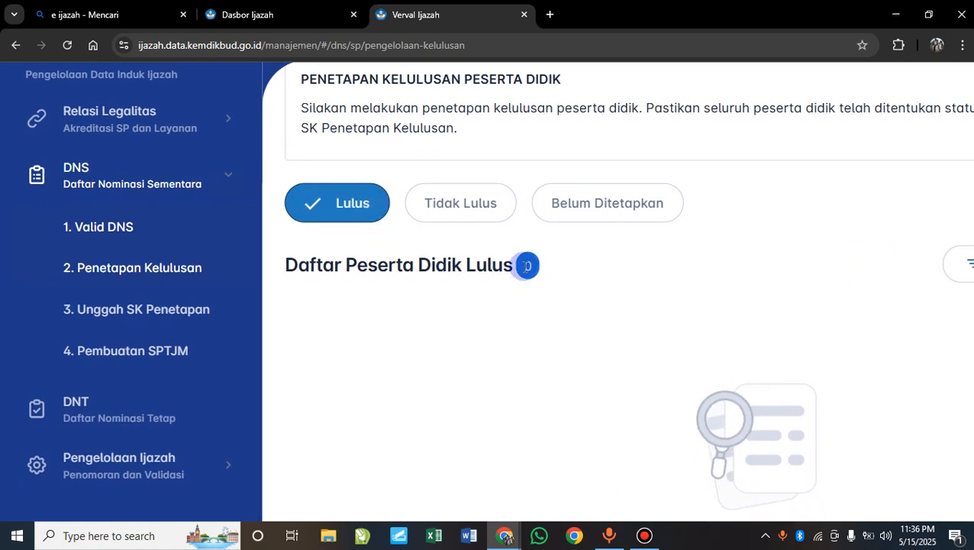
- Check the empty Tidak Lulus list, show Belum Ditetapkan with all 39 students, and zoom out
{"action": "left_click", "coordinate": [446, 204]}
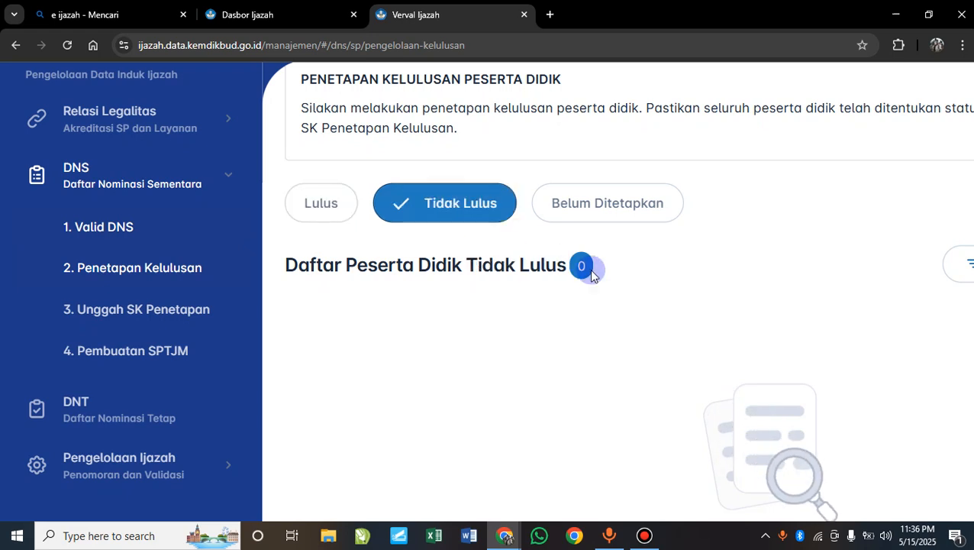
{"action": "left_click", "coordinate": [584, 203]}
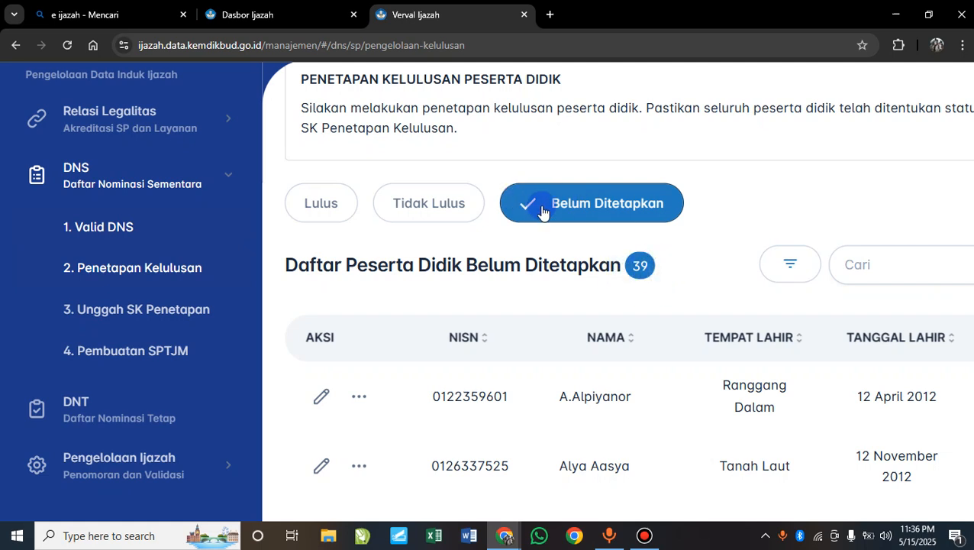
{"action": "key", "text": "ctrl+minus"}
{"action": "key", "text": "ctrl+minus"}
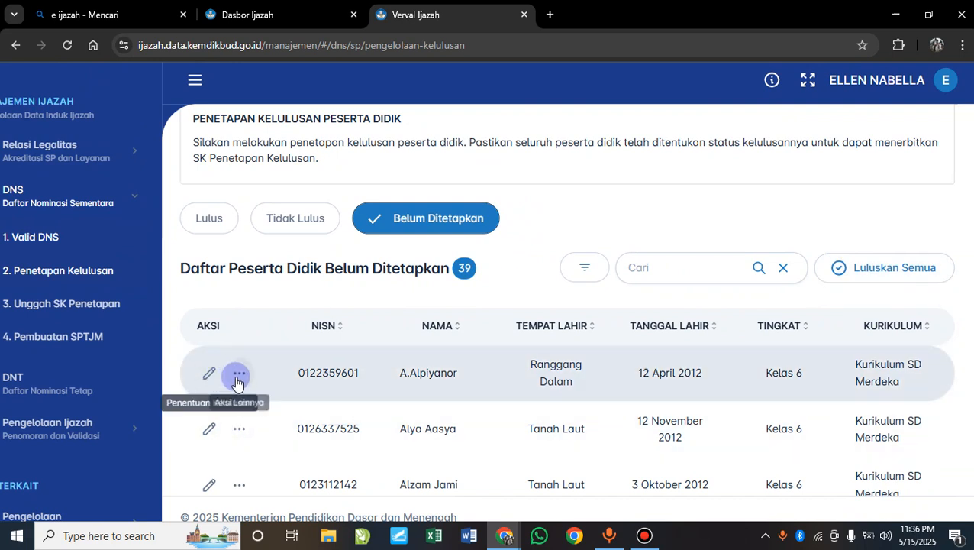
- Mark all 39 students Lulus with Luluskan Semua, ticking the agreement and confirming Ya
{"action": "left_click", "coordinate": [888, 275]}
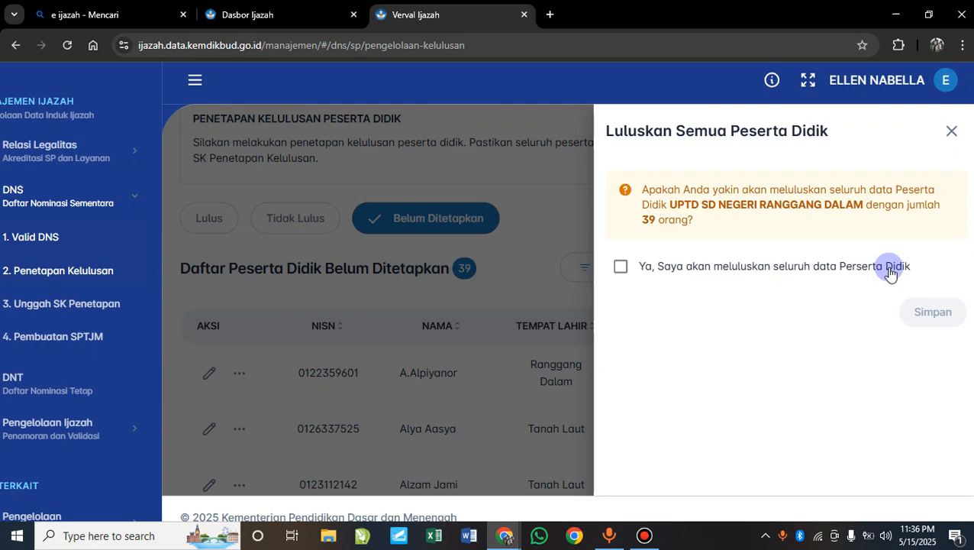
{"action": "left_click", "coordinate": [621, 267]}
{"action": "scroll", "coordinate": [767, 200], "scroll_direction": "up", "scroll_amount": 3}
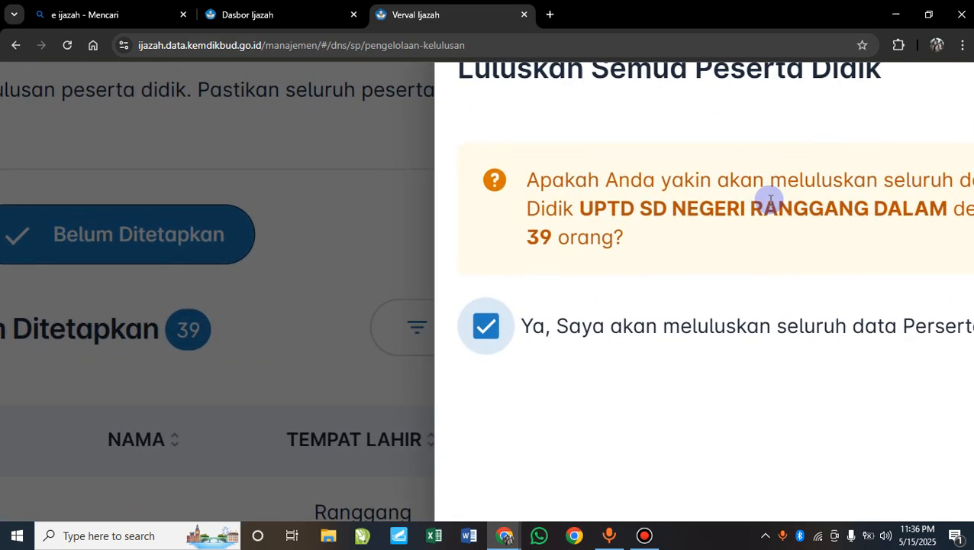
{"action": "scroll", "coordinate": [771, 200], "scroll_direction": "right", "scroll_amount": 3}
{"action": "scroll", "coordinate": [770, 200], "scroll_direction": "up", "scroll_amount": 1}
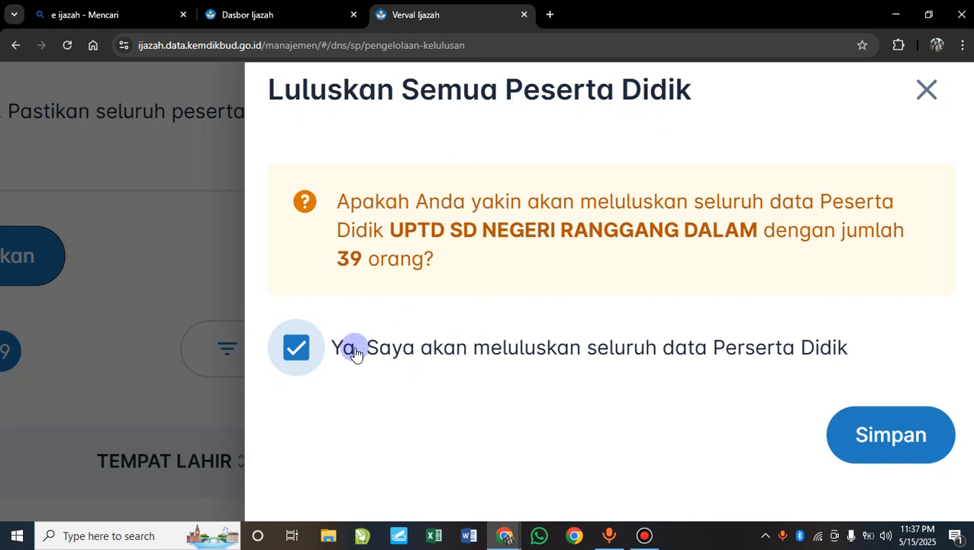
{"action": "left_click", "coordinate": [893, 445]}
{"action": "scroll", "coordinate": [488, 355], "scroll_direction": "down", "scroll_amount": 3}
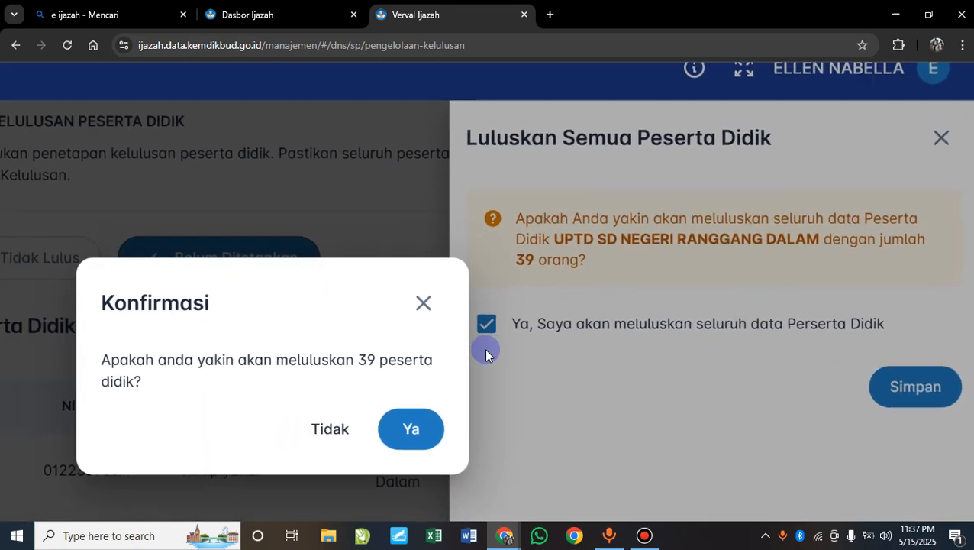
{"action": "scroll", "coordinate": [233, 394], "scroll_direction": "left", "scroll_amount": 1}
{"action": "left_click", "coordinate": [502, 429]}
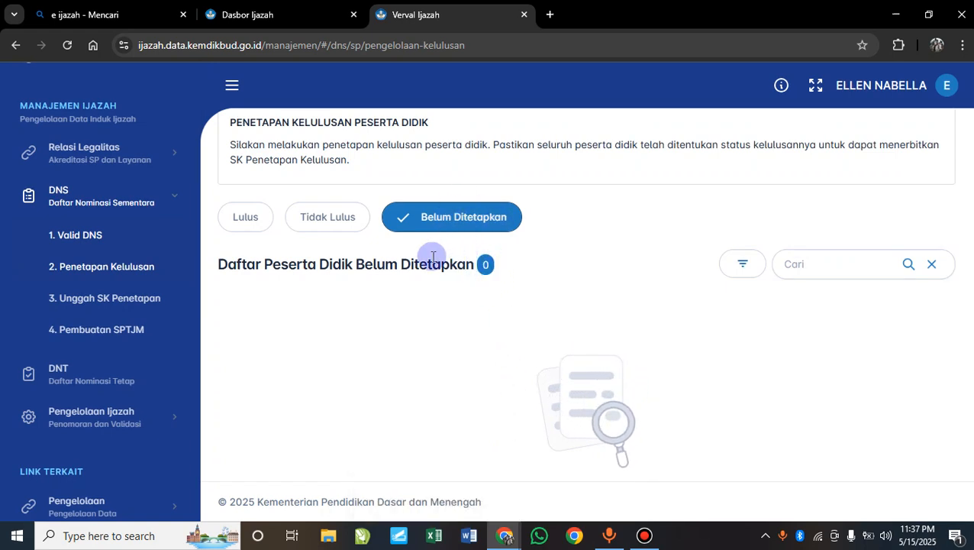
- Filter to Lulus and verify all 39 students are listed as graduated
{"action": "left_click", "coordinate": [254, 230]}
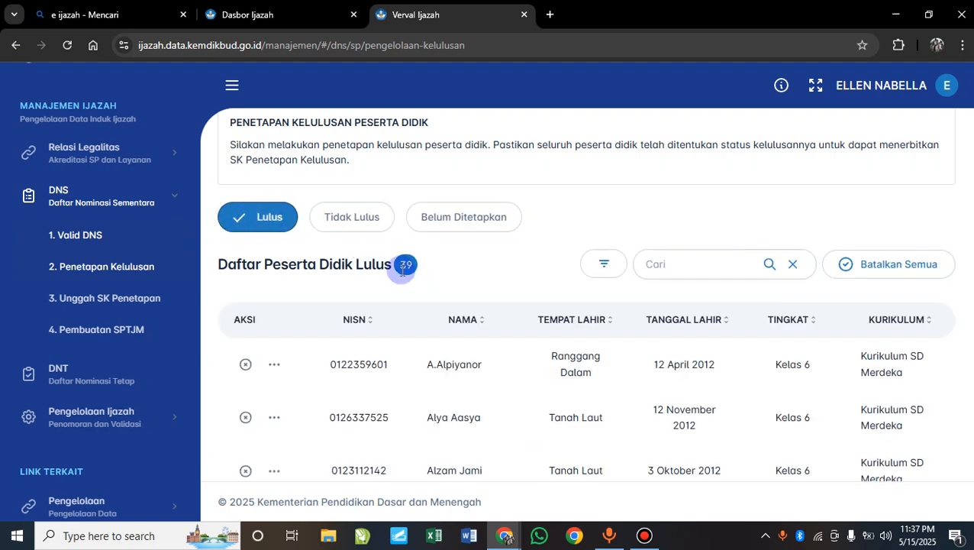
{"action": "scroll", "coordinate": [388, 336], "scroll_direction": "down", "scroll_amount": 5}
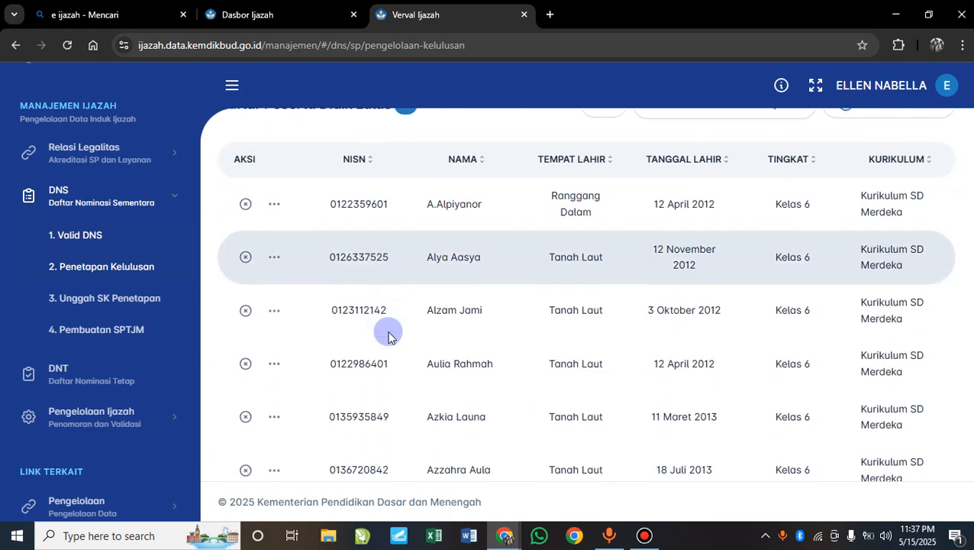
{"action": "scroll", "coordinate": [388, 336], "scroll_direction": "up", "scroll_amount": 6}
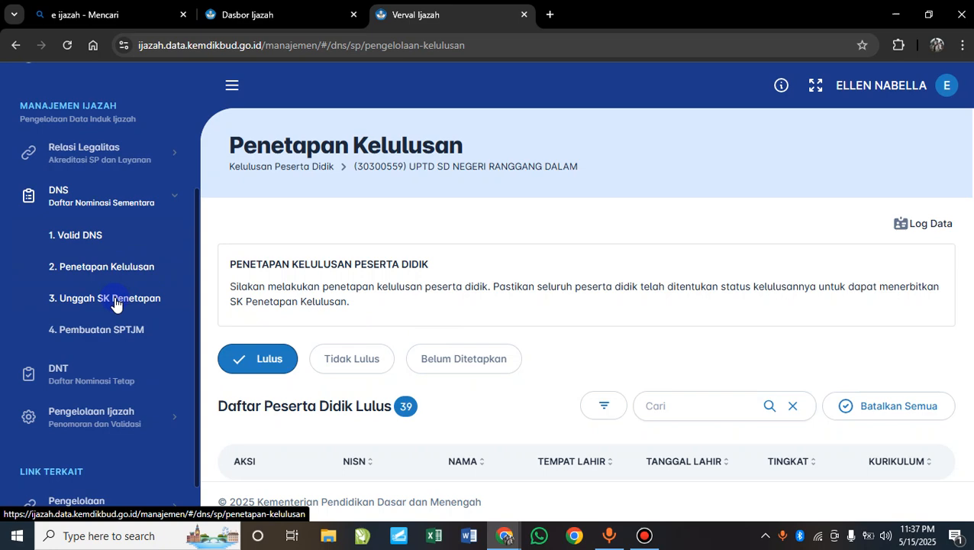
{"action": "scroll", "coordinate": [116, 303], "scroll_direction": "up", "scroll_amount": 3}
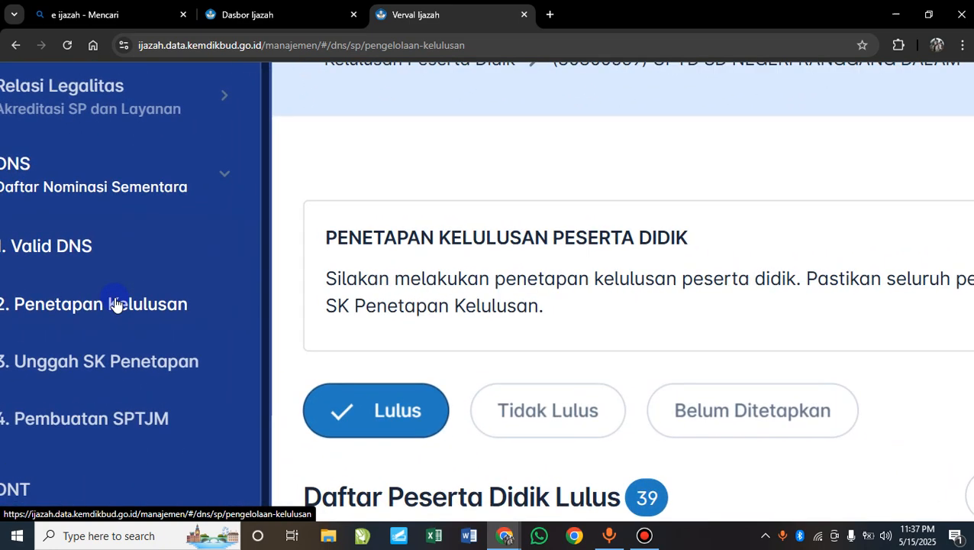
{"action": "left_click", "coordinate": [131, 364]}
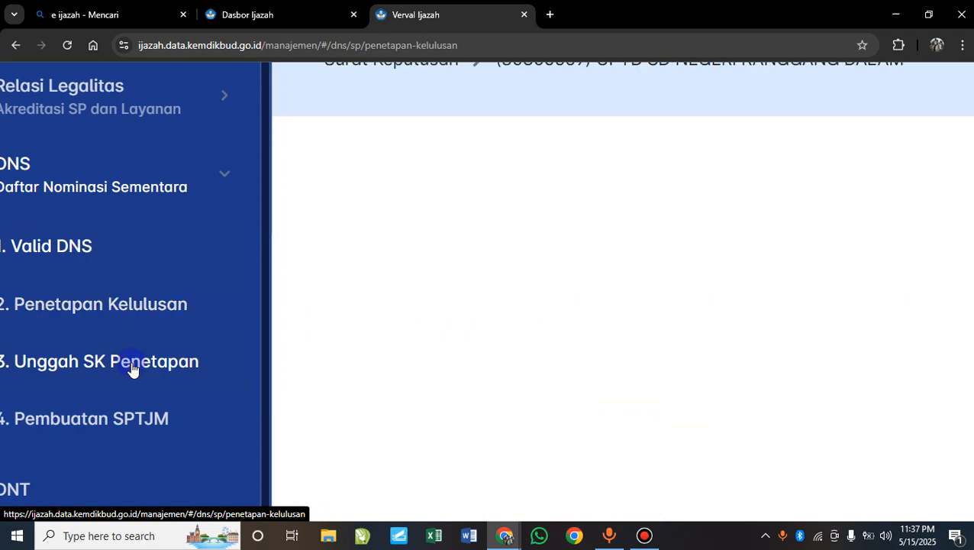
{"action": "scroll", "coordinate": [465, 313], "scroll_direction": "right", "scroll_amount": 3}
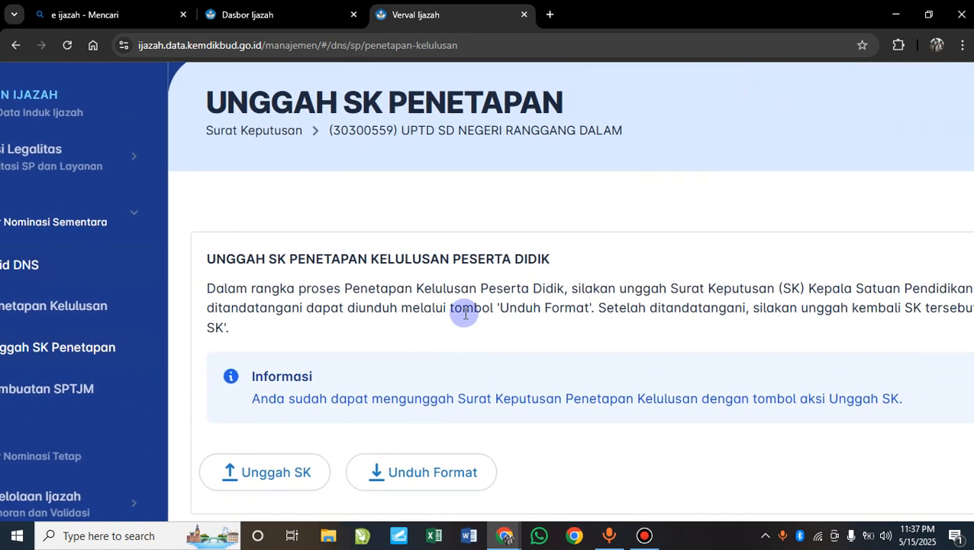
{"action": "scroll", "coordinate": [467, 318], "scroll_direction": "down", "scroll_amount": 2}
{"action": "scroll", "coordinate": [464, 317], "scroll_direction": "down", "scroll_amount": 2}
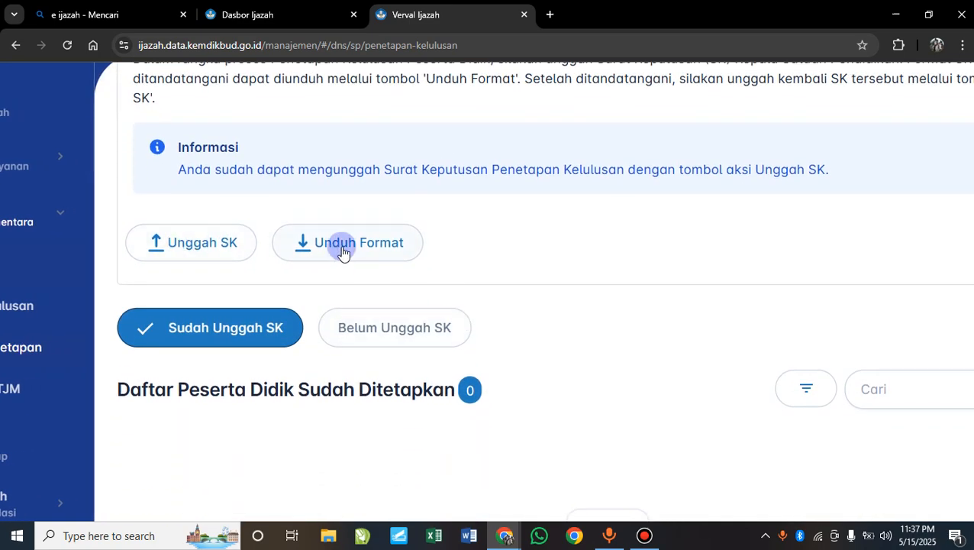
{"action": "scroll", "coordinate": [218, 267], "scroll_direction": "up", "scroll_amount": 5}
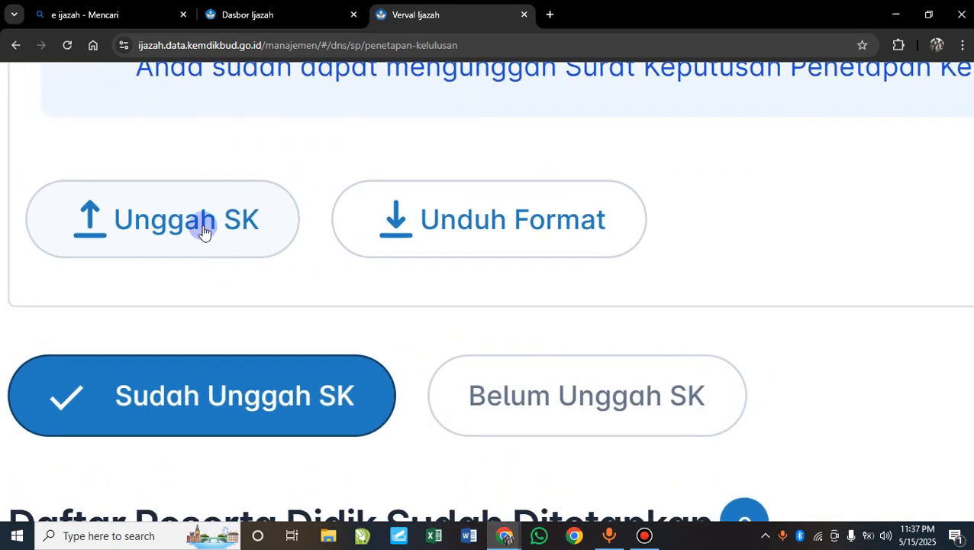
{"action": "scroll", "coordinate": [482, 249], "scroll_direction": "down", "scroll_amount": 3}
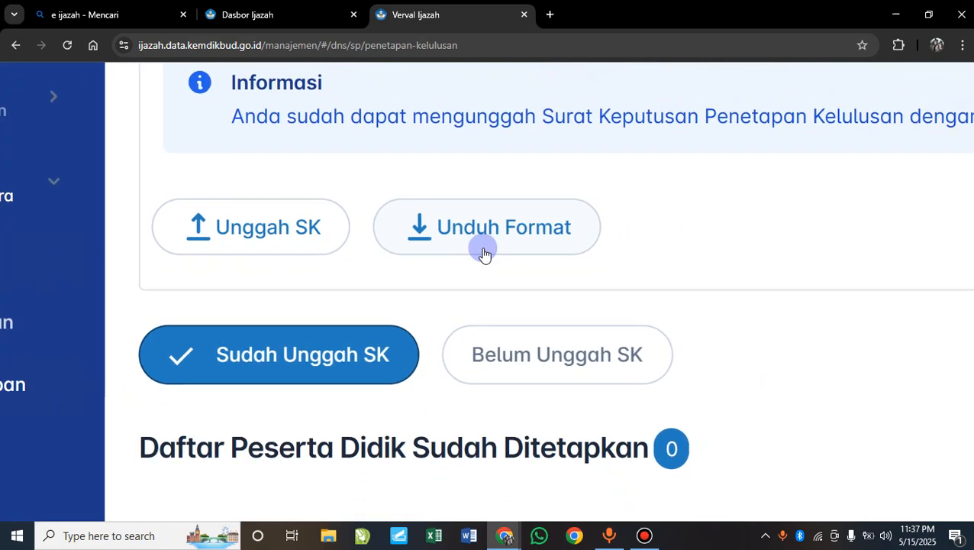
- Preview the Unduh Format SK Penetapan Kelulusan template and review its three pages dated 30 Mei 2025
{"action": "left_click", "coordinate": [456, 241]}
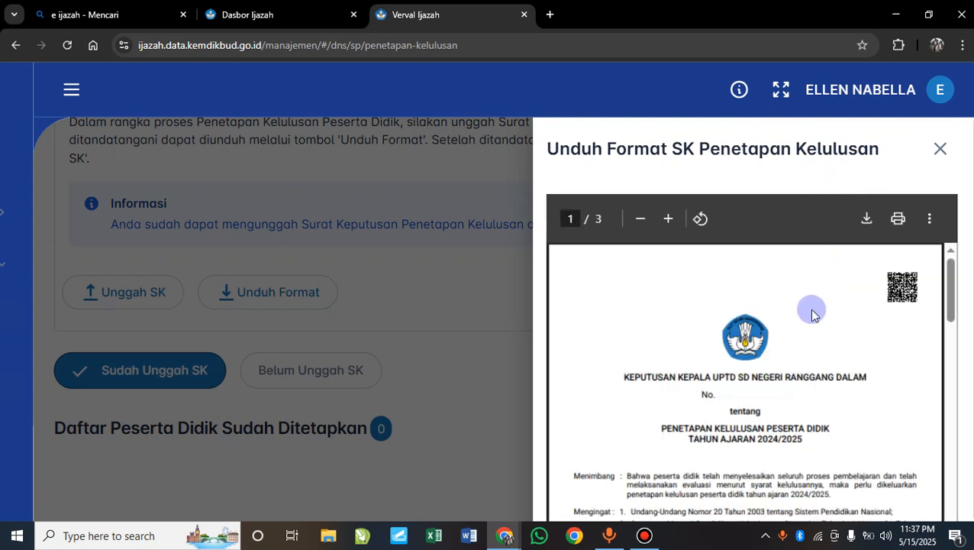
{"action": "scroll", "coordinate": [813, 314], "scroll_direction": "down", "scroll_amount": 3}
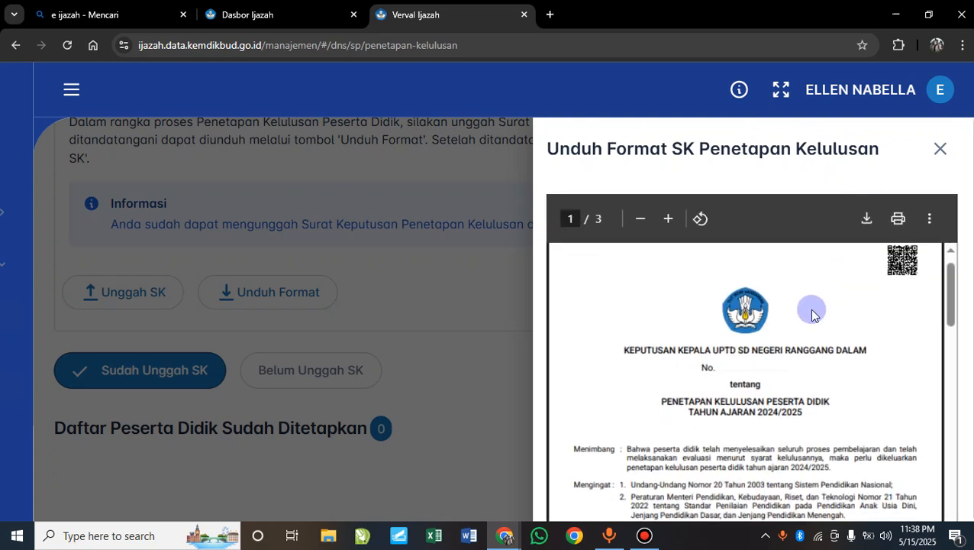
{"action": "scroll", "coordinate": [812, 315], "scroll_direction": "down", "scroll_amount": 9}
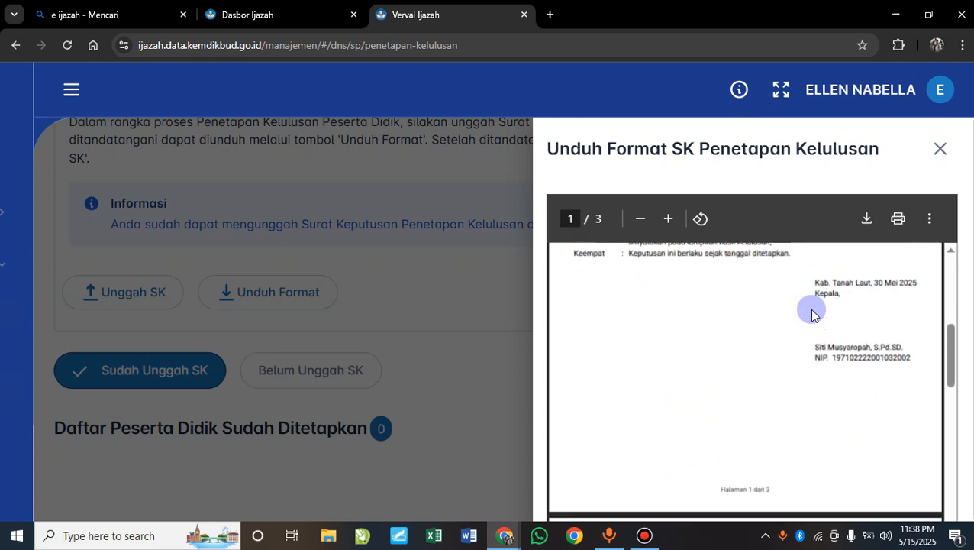
{"action": "scroll", "coordinate": [812, 314], "scroll_direction": "down", "scroll_amount": 4}
{"action": "scroll", "coordinate": [813, 315], "scroll_direction": "down", "scroll_amount": 12}
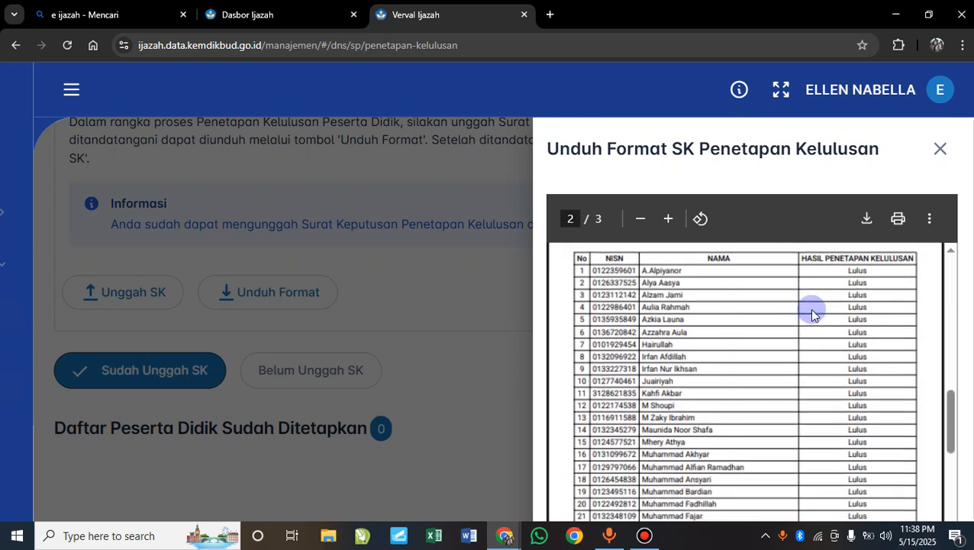
{"action": "scroll", "coordinate": [812, 314], "scroll_direction": "down", "scroll_amount": 4}
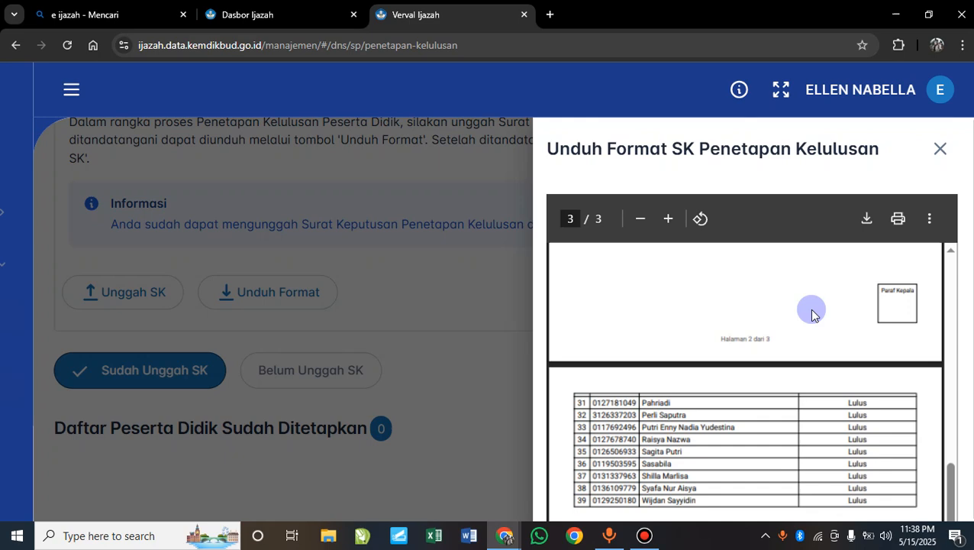
{"action": "scroll", "coordinate": [813, 315], "scroll_direction": "up", "scroll_amount": 15}
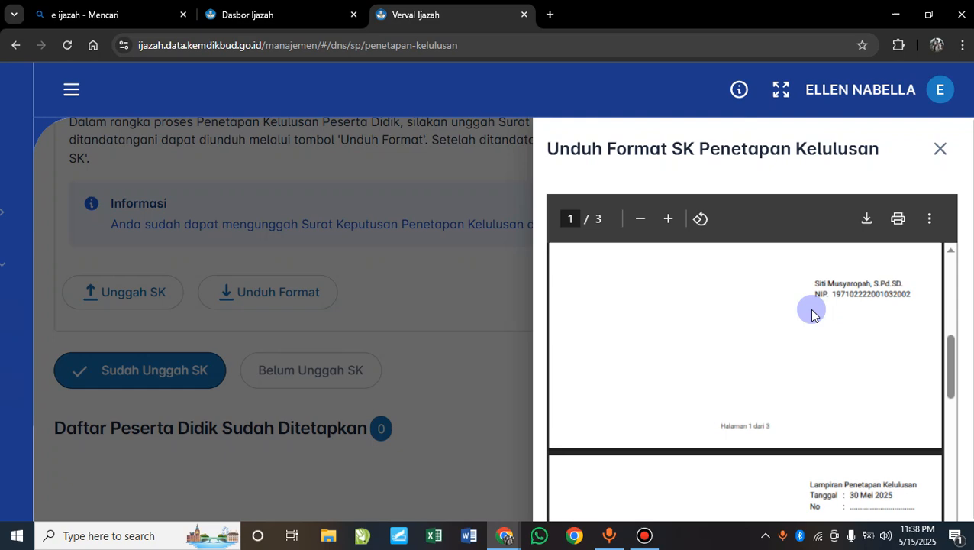
{"action": "scroll", "coordinate": [812, 315], "scroll_direction": "up", "scroll_amount": 8}
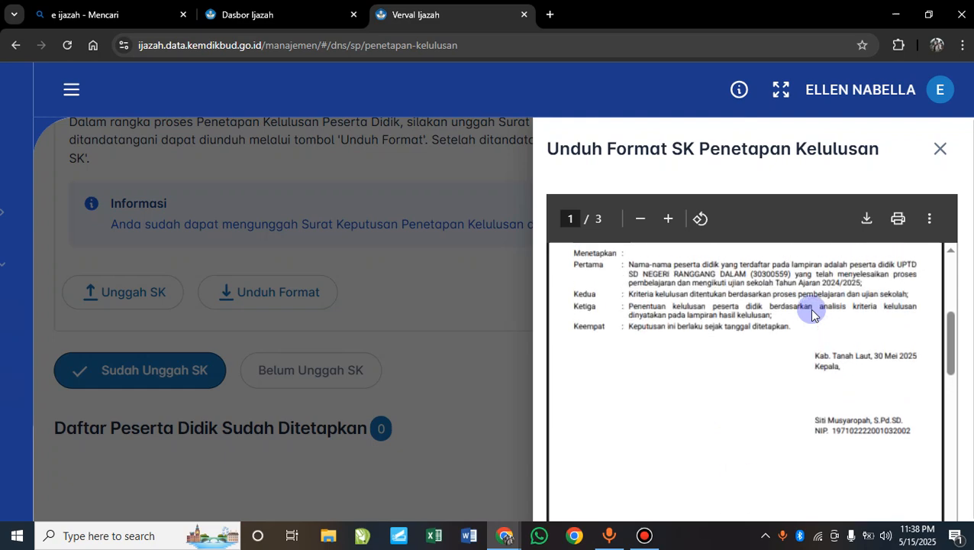
{"action": "scroll", "coordinate": [812, 314], "scroll_direction": "up", "scroll_amount": 1}
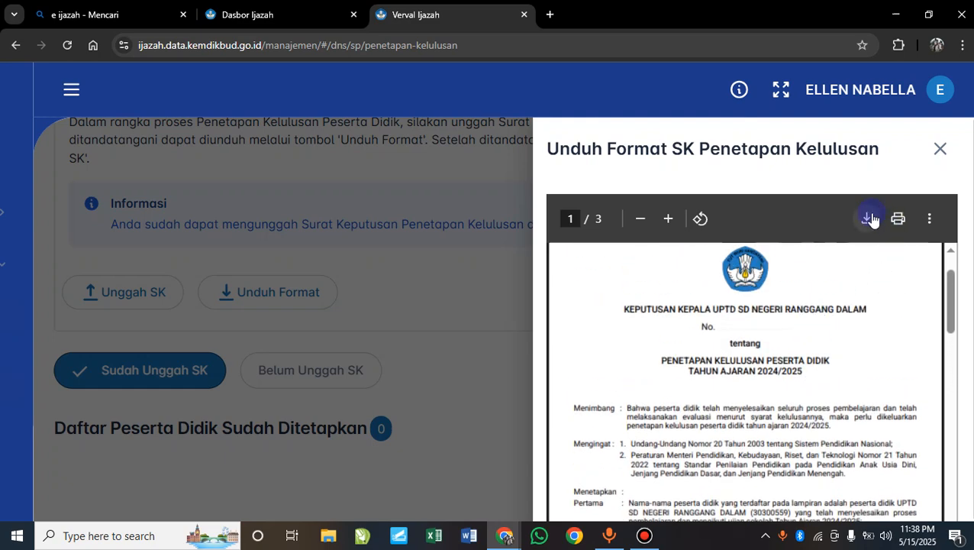
- Attempt to download the template PDF from the viewer's download button
{"action": "left_click", "coordinate": [870, 221]}
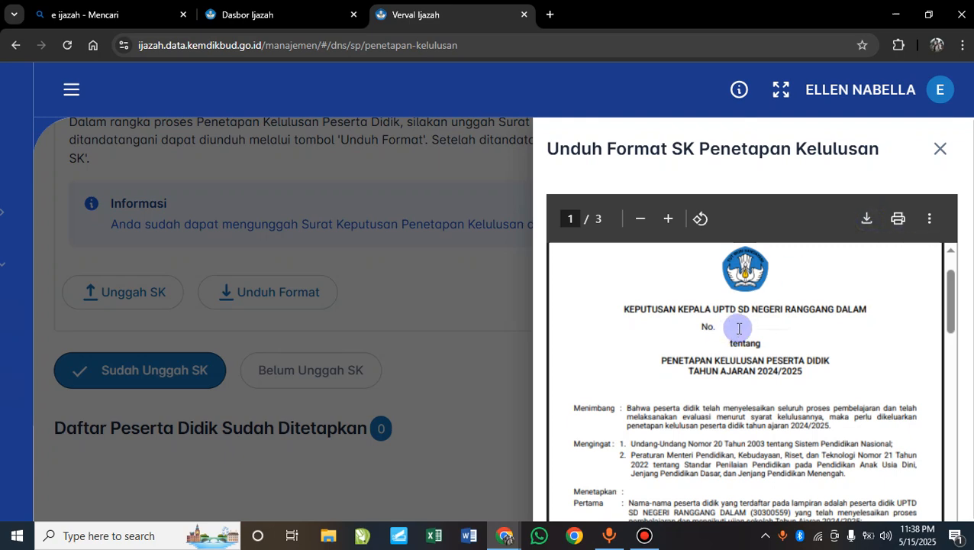
{"action": "scroll", "coordinate": [739, 328], "scroll_direction": "down", "scroll_amount": 1}
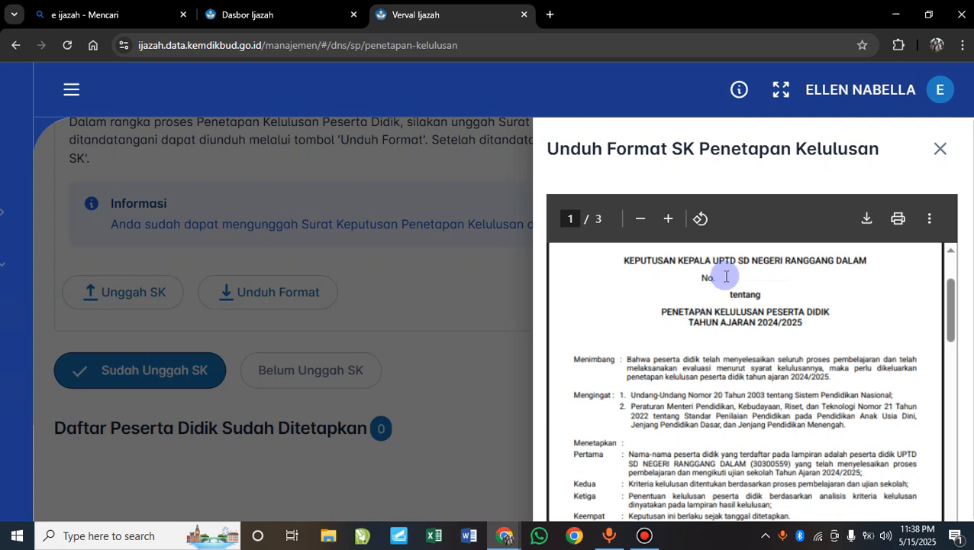
{"action": "scroll", "coordinate": [777, 346], "scroll_direction": "down", "scroll_amount": 5}
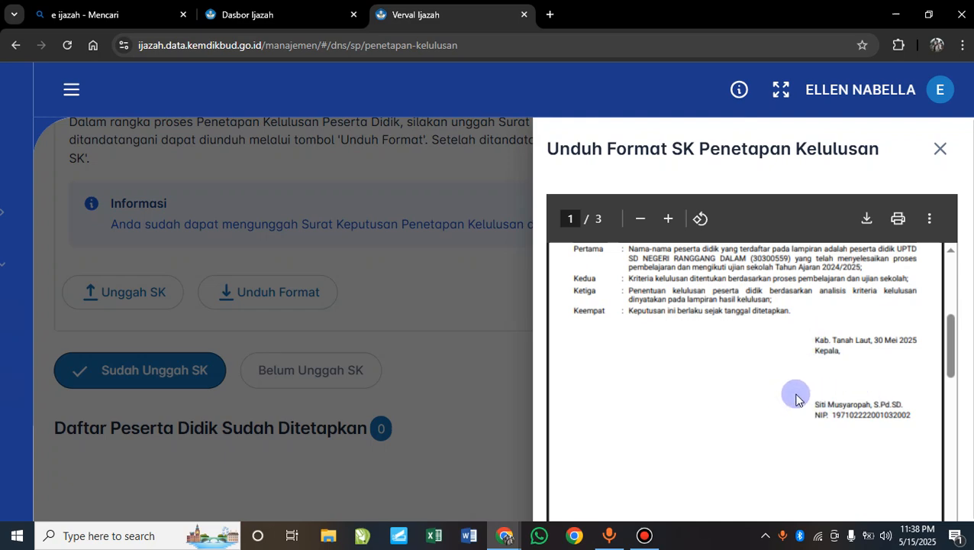
{"action": "left_click", "coordinate": [669, 219]}
{"action": "left_click", "coordinate": [668, 219]}
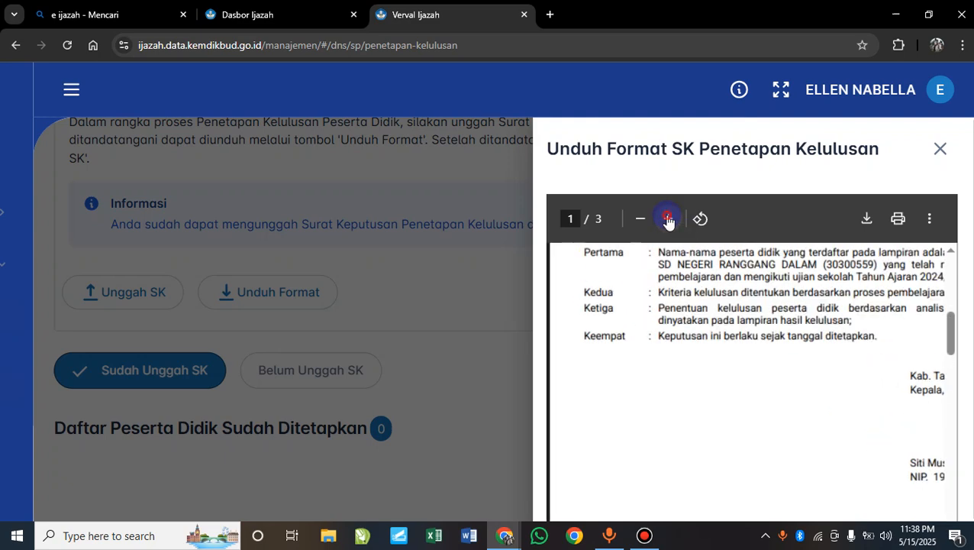
{"action": "left_click", "coordinate": [668, 219]}
{"action": "scroll", "coordinate": [773, 342], "scroll_direction": "down", "scroll_amount": 3}
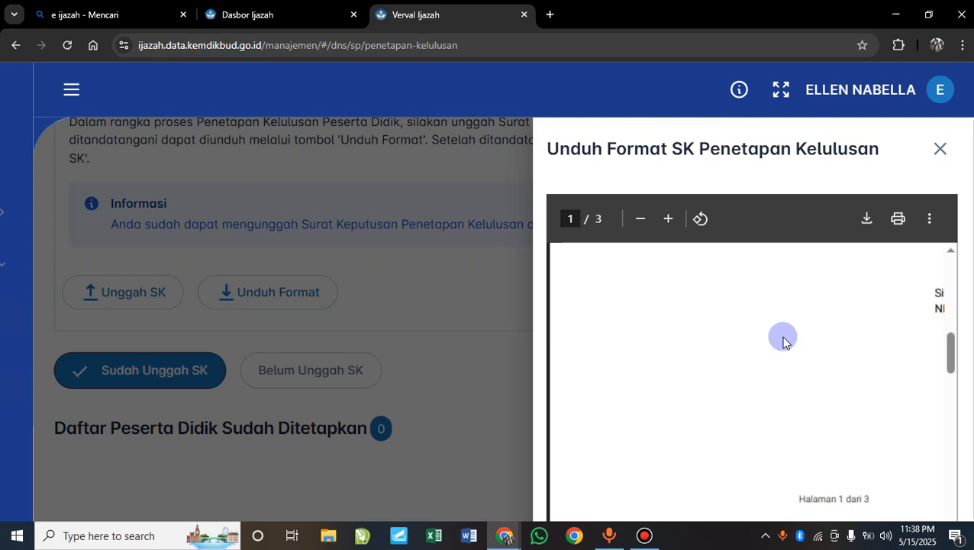
{"action": "scroll", "coordinate": [359, 283], "scroll_direction": "down", "scroll_amount": 2}
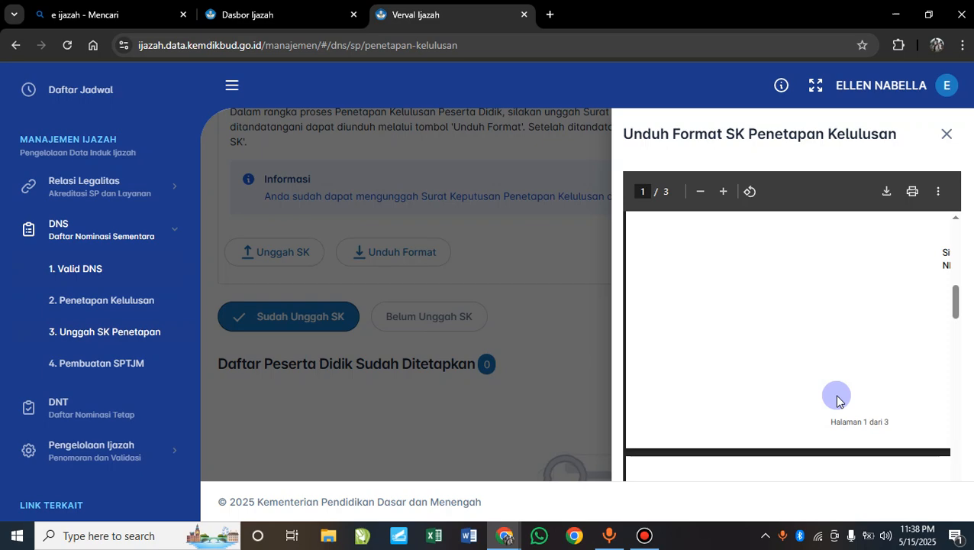
{"action": "scroll", "coordinate": [804, 452], "scroll_direction": "down", "scroll_amount": 10}
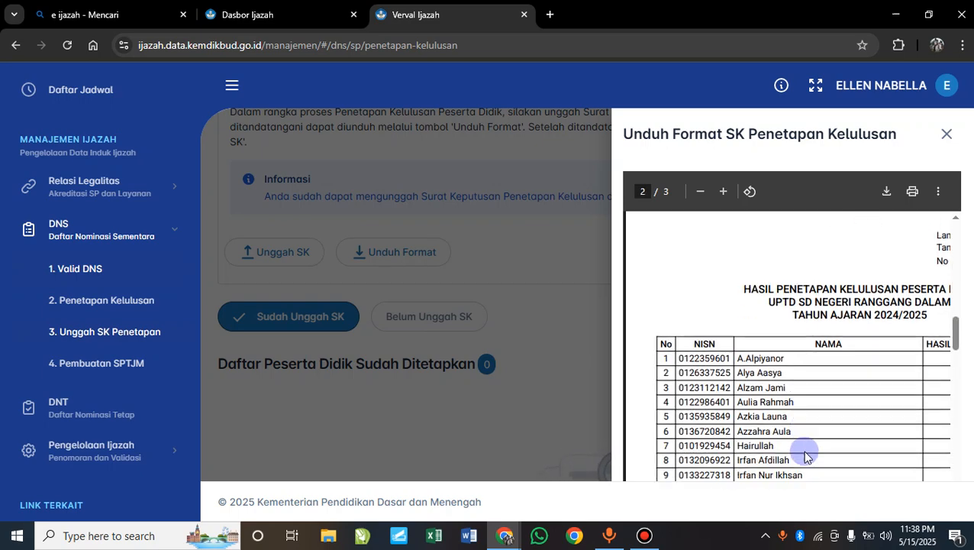
{"action": "scroll", "coordinate": [803, 452], "scroll_direction": "down", "scroll_amount": 10}
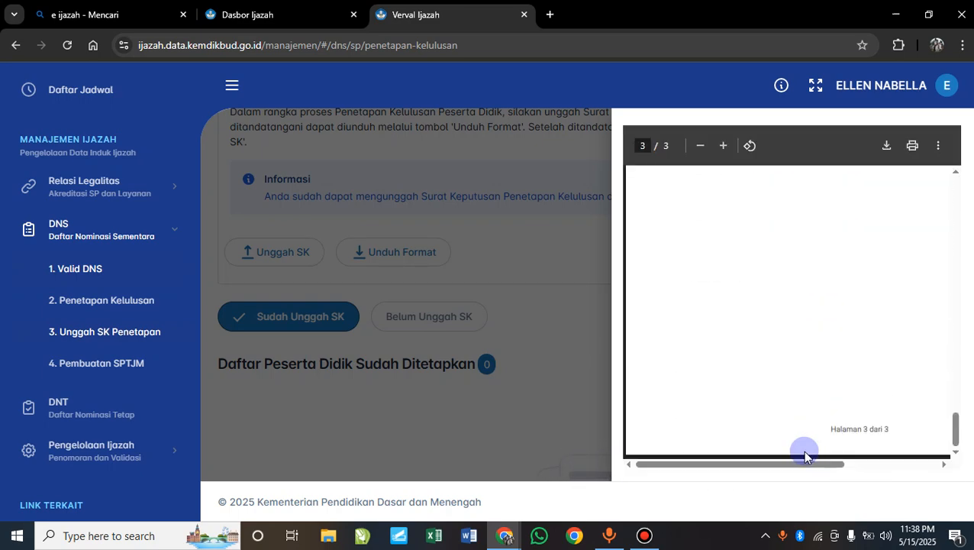
{"action": "left_click_drag", "start_coordinate": [794, 465], "coordinate": [916, 462]}
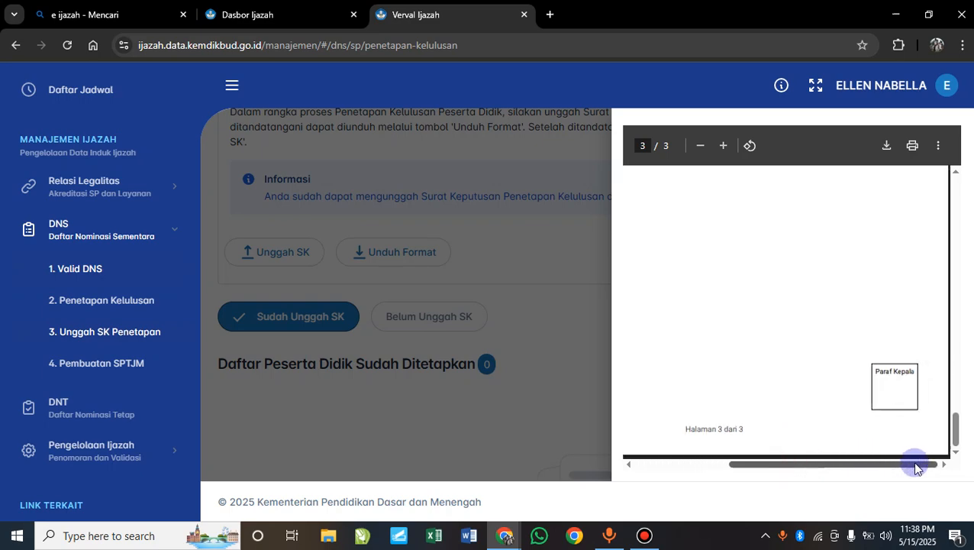
{"action": "scroll", "coordinate": [885, 306], "scroll_direction": "up", "scroll_amount": 15}
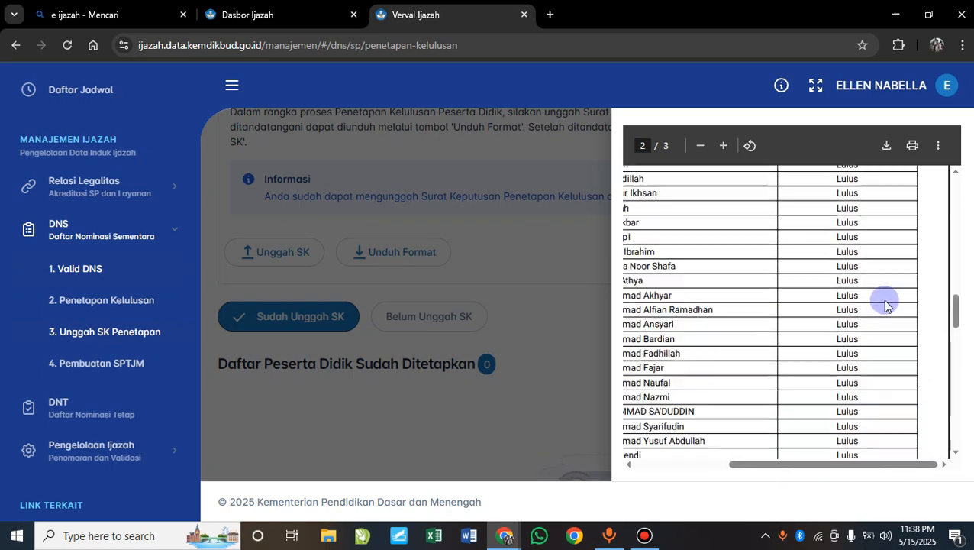
{"action": "scroll", "coordinate": [884, 305], "scroll_direction": "up", "scroll_amount": 10}
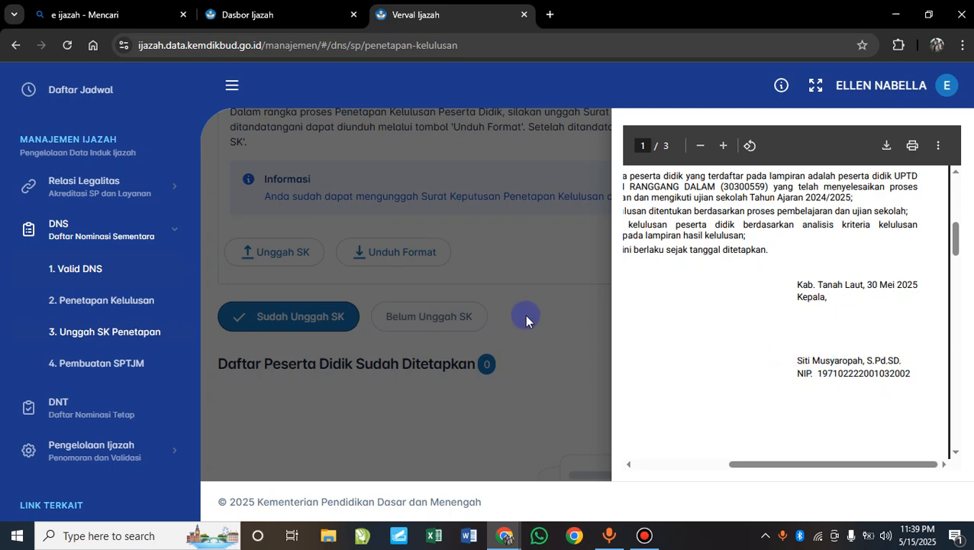
{"action": "scroll", "coordinate": [522, 315], "scroll_direction": "up", "scroll_amount": 4}
{"action": "scroll", "coordinate": [520, 315], "scroll_direction": "right", "scroll_amount": 5}
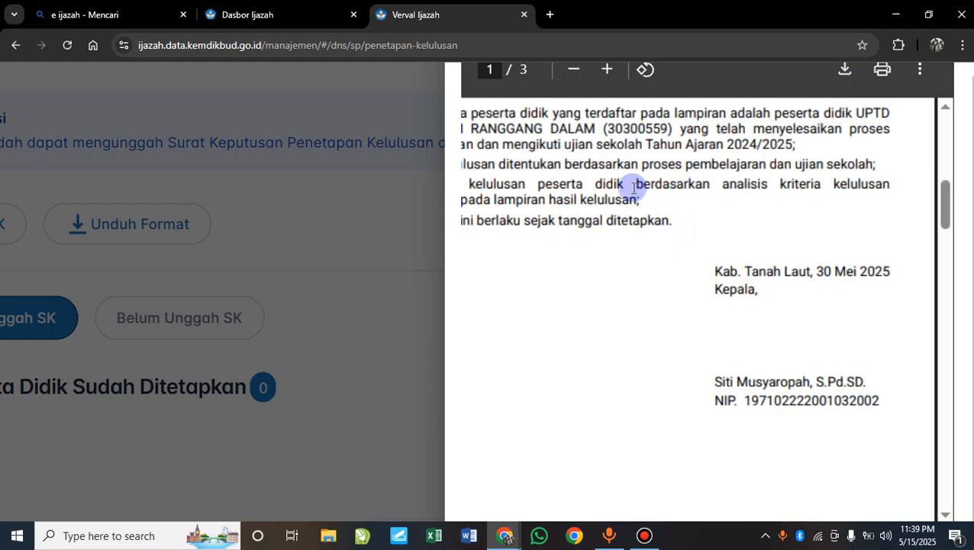
{"action": "scroll", "coordinate": [631, 187], "scroll_direction": "up", "scroll_amount": 5}
{"action": "scroll", "coordinate": [631, 187], "scroll_direction": "left", "scroll_amount": 2}
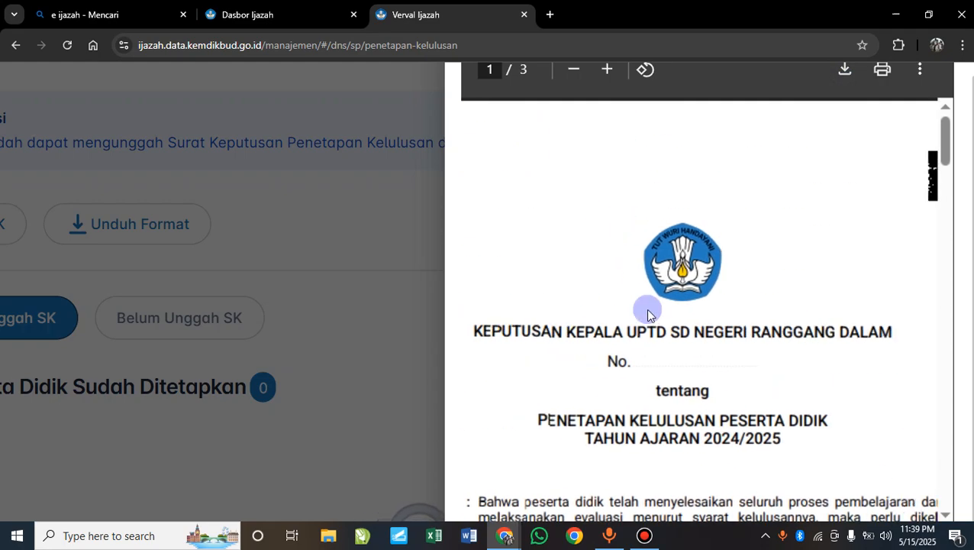
{"action": "scroll", "coordinate": [663, 333], "scroll_direction": "down", "scroll_amount": 10}
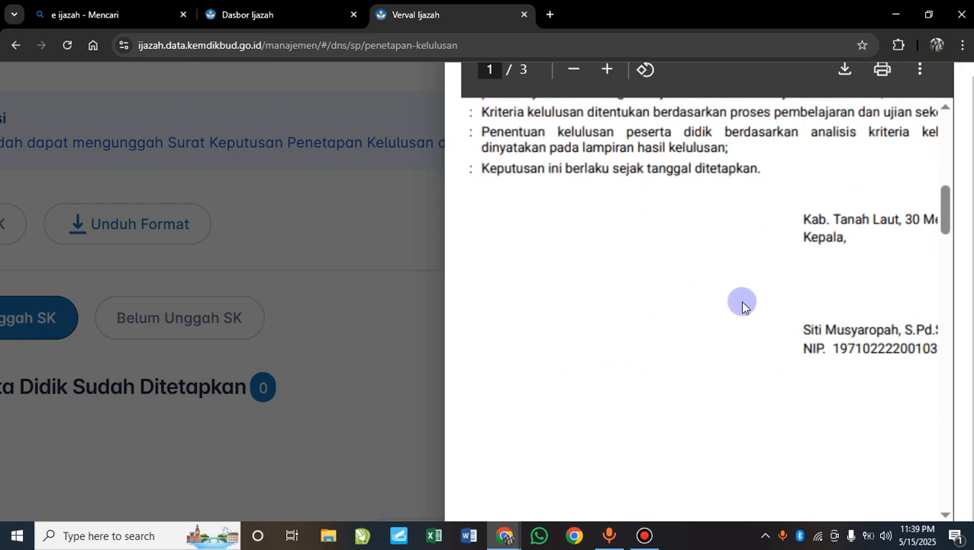
{"action": "scroll", "coordinate": [737, 217], "scroll_direction": "up", "scroll_amount": 10}
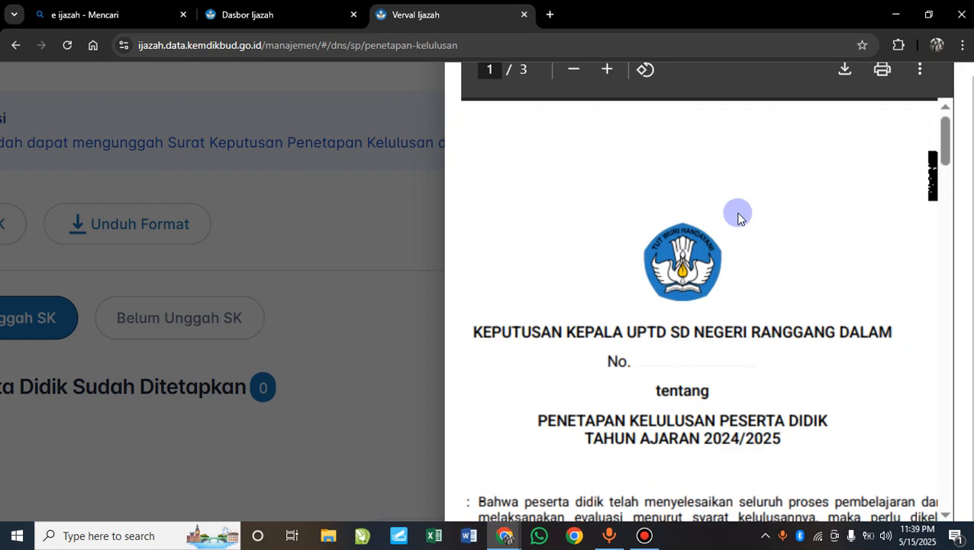
{"action": "scroll", "coordinate": [738, 218], "scroll_direction": "up", "scroll_amount": 2}
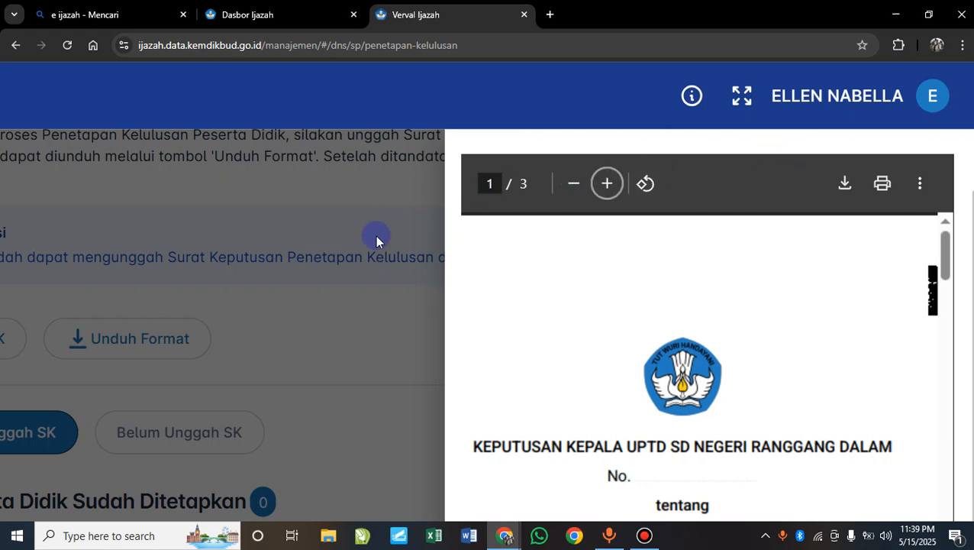
{"action": "scroll", "coordinate": [375, 235], "scroll_direction": "down", "scroll_amount": 5}
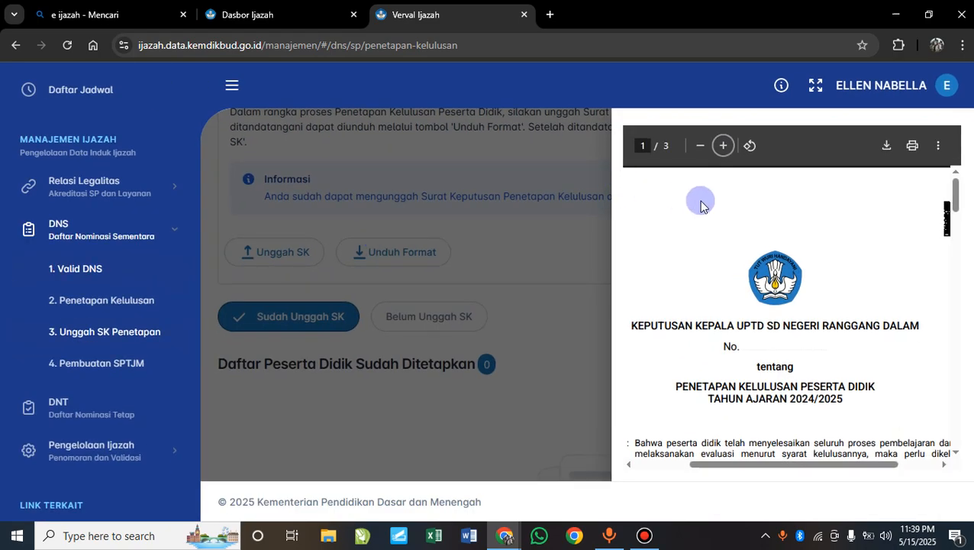
- Save the SK Penetapan Kelulusan template as 'sk penetapan.pdf' in the SESI 1 folder
{"action": "left_click", "coordinate": [938, 151]}
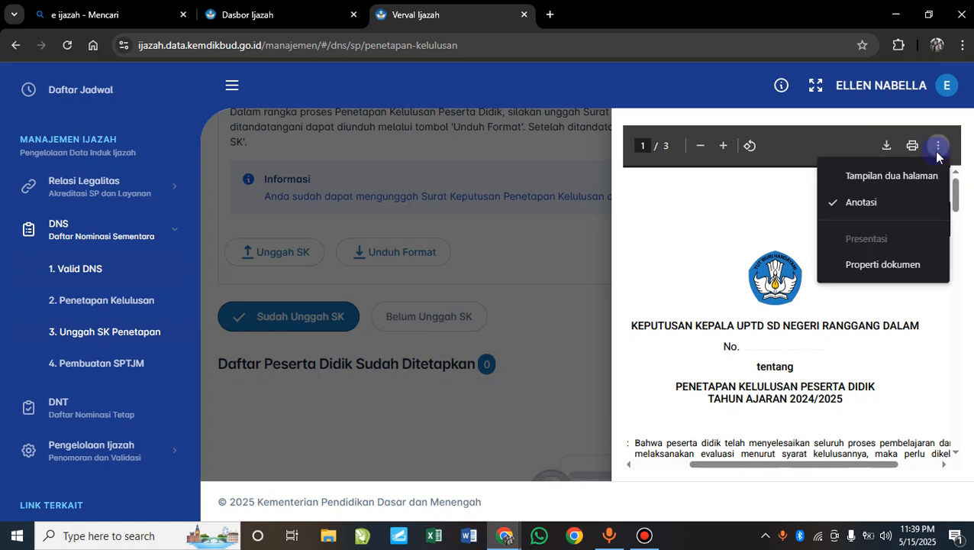
{"action": "left_click", "coordinate": [708, 200]}
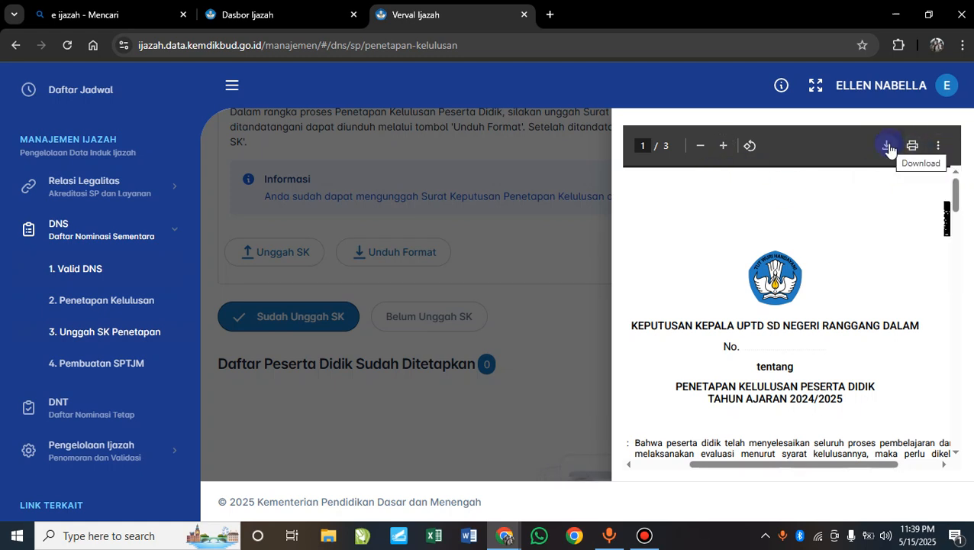
{"action": "left_click", "coordinate": [888, 147]}
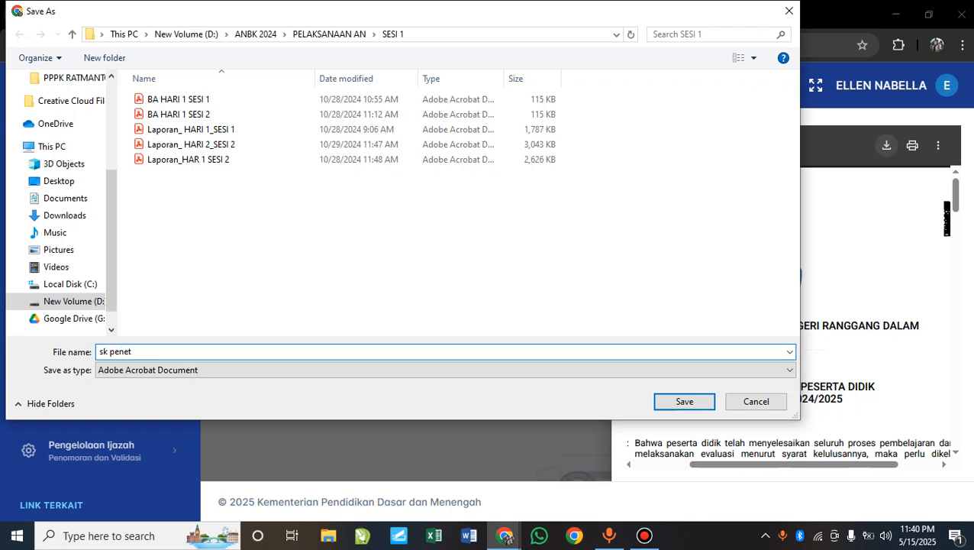
{"action": "type", "text": "an"}
{"action": "key", "text": "Return"}
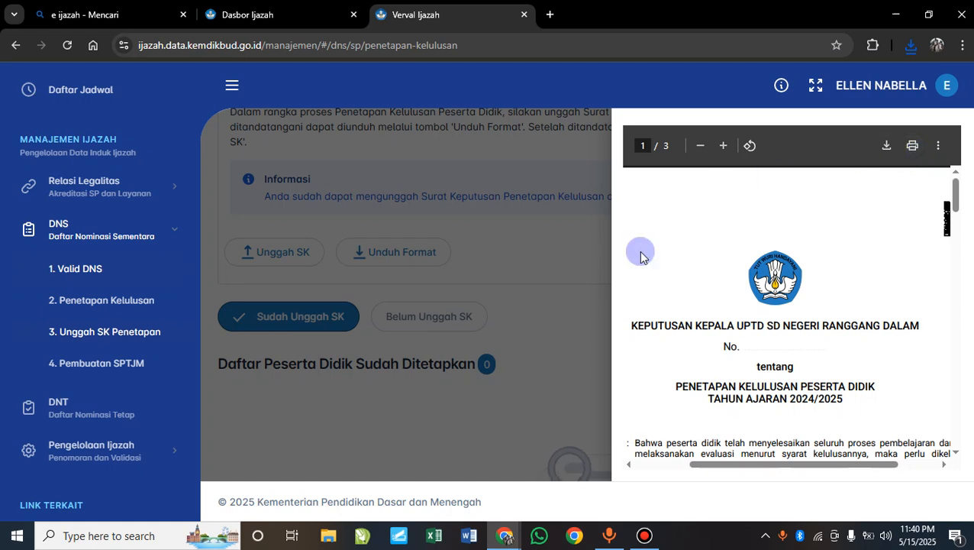
{"action": "left_click", "coordinate": [107, 362]}
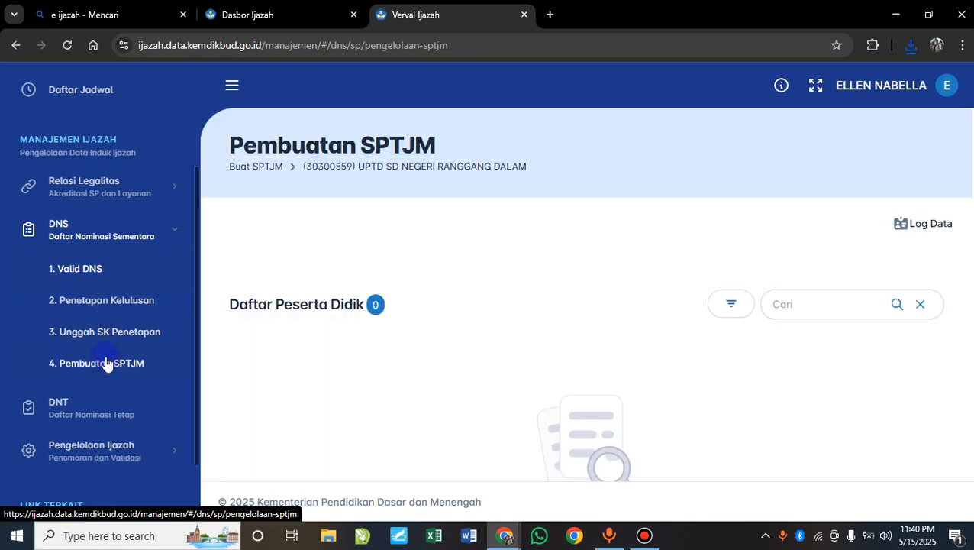
{"action": "left_click", "coordinate": [141, 333]}
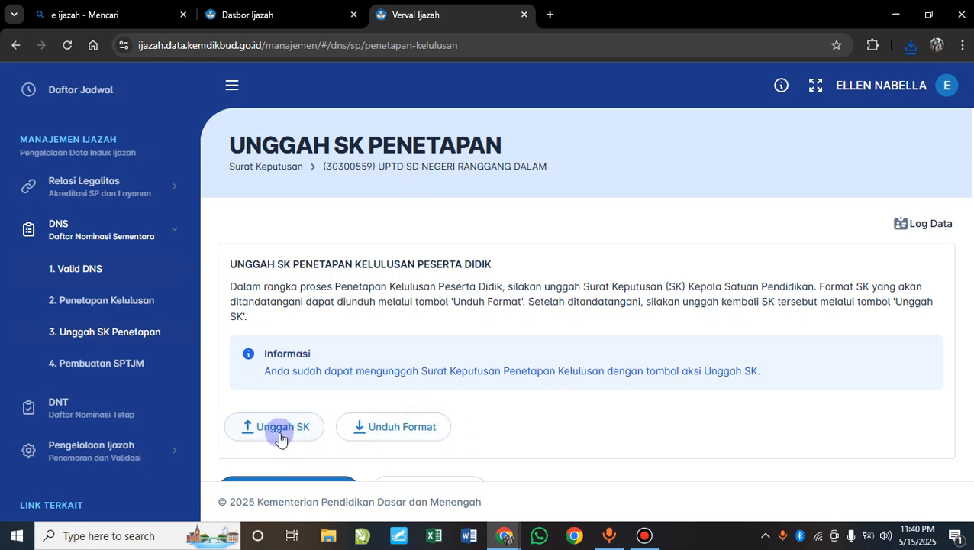
{"action": "scroll", "coordinate": [287, 433], "scroll_direction": "down", "scroll_amount": 3}
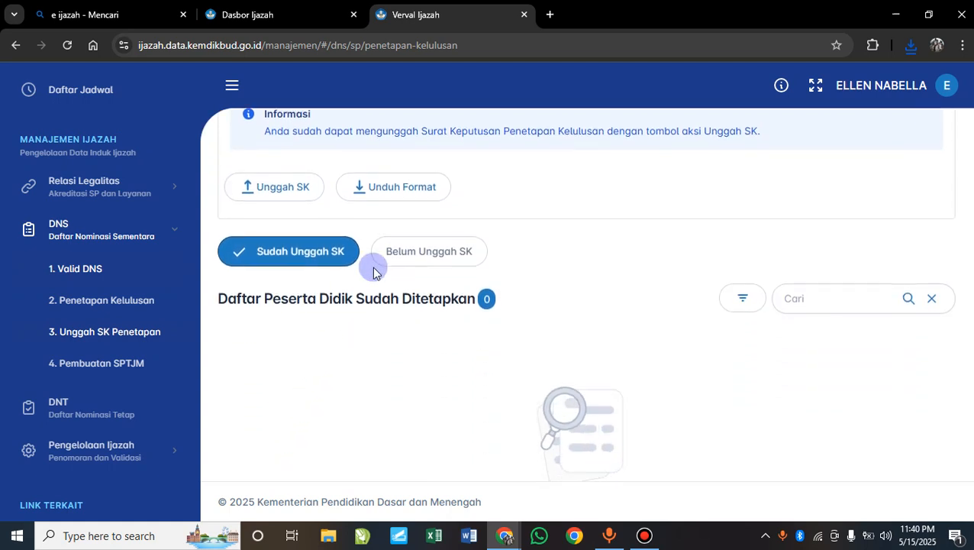
{"action": "left_click", "coordinate": [424, 254]}
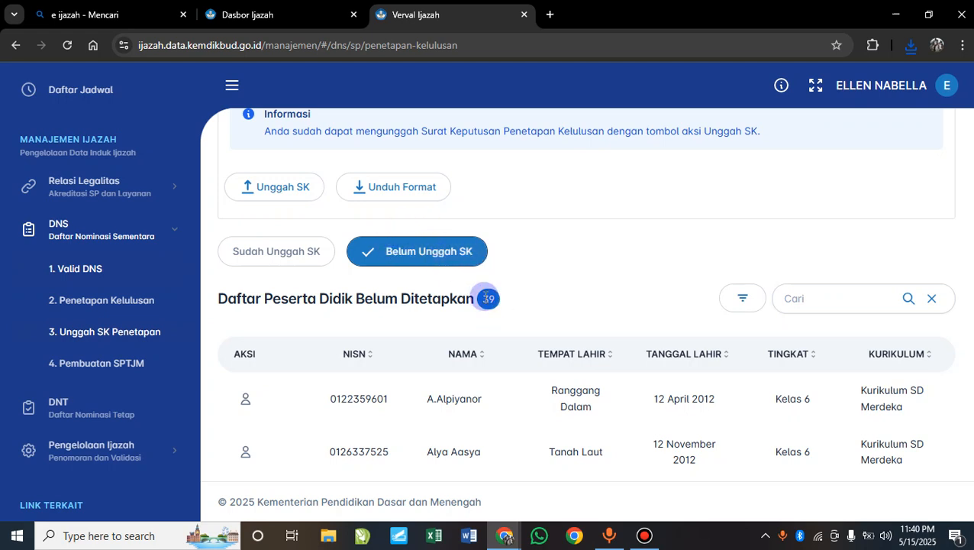
{"action": "left_click", "coordinate": [277, 257]}
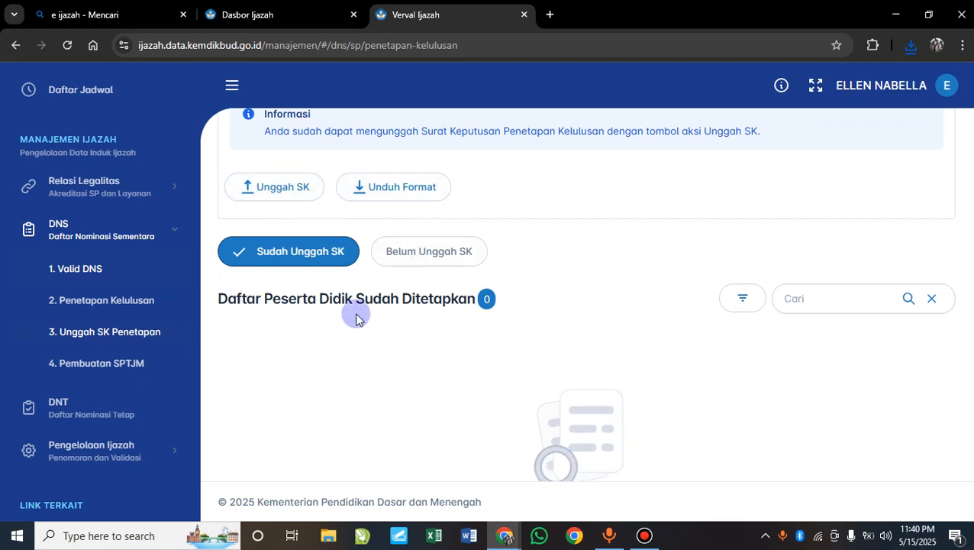
{"action": "left_click", "coordinate": [108, 372]}
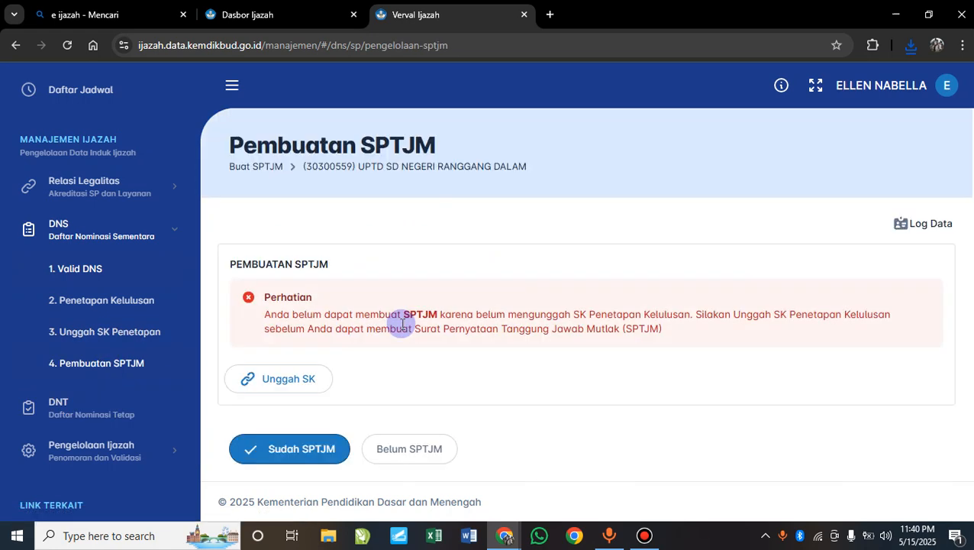
- Show the Belum SPTJM list on Pembuatan SPTJM and confirm it holds 0 students
{"action": "scroll", "coordinate": [402, 323], "scroll_direction": "down", "scroll_amount": 2}
{"action": "left_click", "coordinate": [409, 333]}
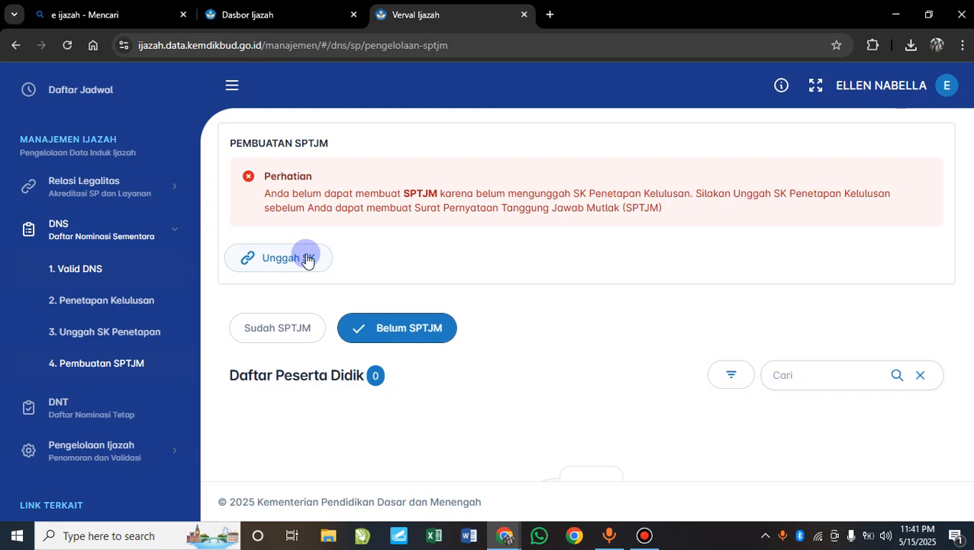
{"action": "scroll", "coordinate": [498, 176], "scroll_direction": "up", "scroll_amount": 1}
{"action": "scroll", "coordinate": [498, 176], "scroll_direction": "right", "scroll_amount": 1}
{"action": "scroll", "coordinate": [493, 177], "scroll_direction": "left", "scroll_amount": 1}
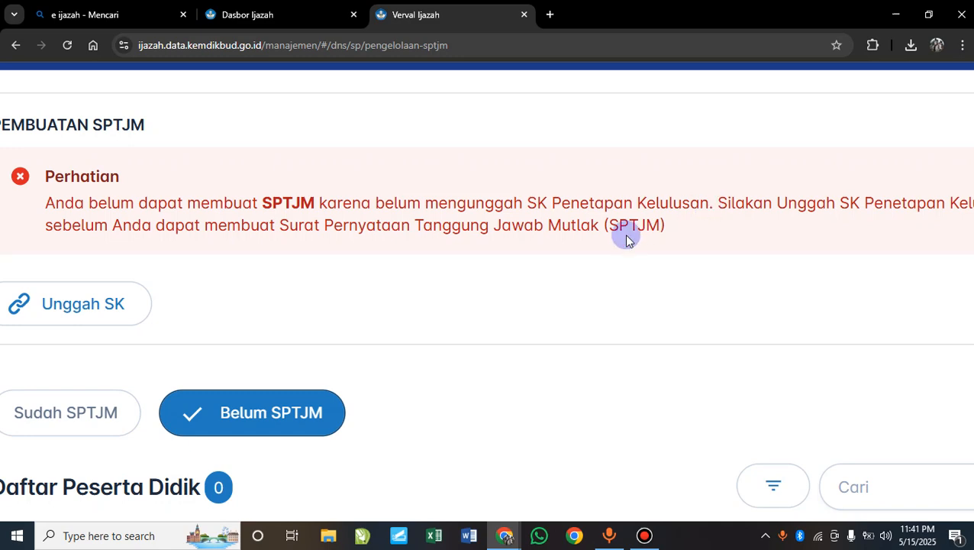
{"action": "scroll", "coordinate": [625, 237], "scroll_direction": "down", "scroll_amount": 1}
{"action": "scroll", "coordinate": [626, 237], "scroll_direction": "down", "scroll_amount": 2}
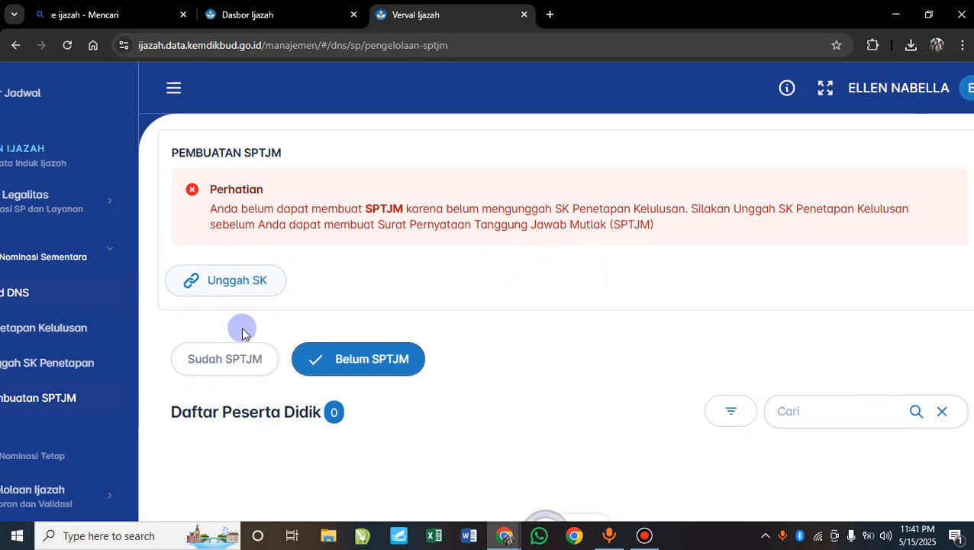
{"action": "scroll", "coordinate": [225, 330], "scroll_direction": "down", "scroll_amount": 1}
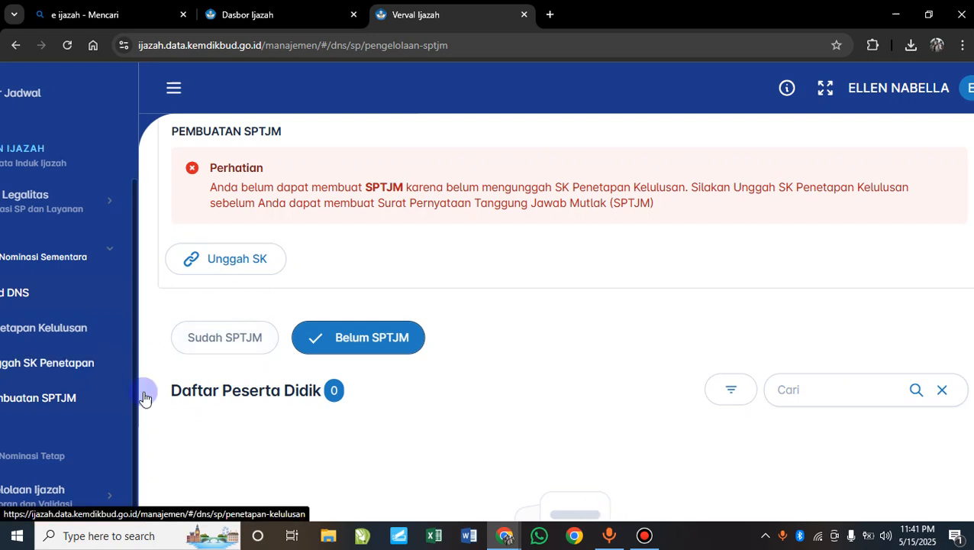
{"action": "scroll", "coordinate": [270, 417], "scroll_direction": "down", "scroll_amount": 1}
{"action": "scroll", "coordinate": [271, 417], "scroll_direction": "down", "scroll_amount": 1}
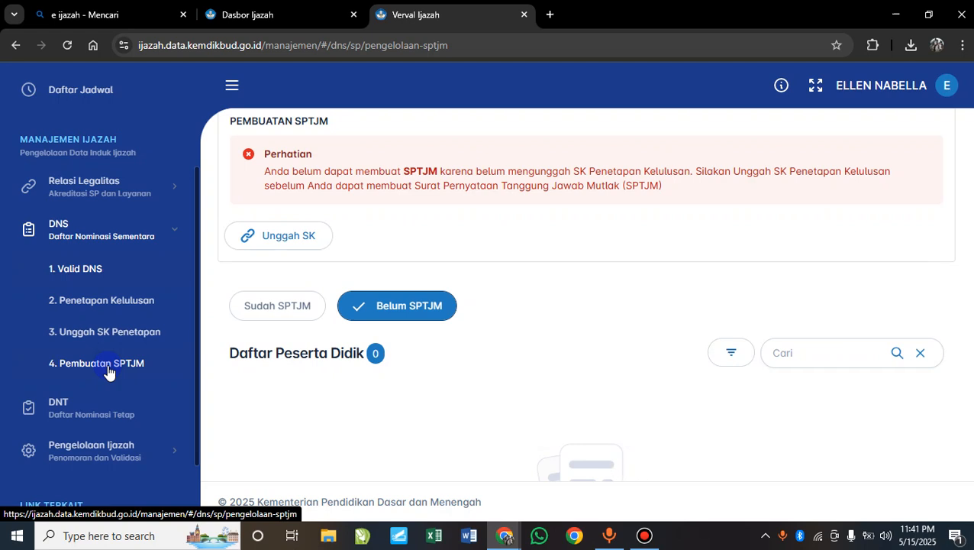
- Open DNT and check both the Residu DNT and Valid DNT lists show 0 students
{"action": "left_click", "coordinate": [117, 422]}
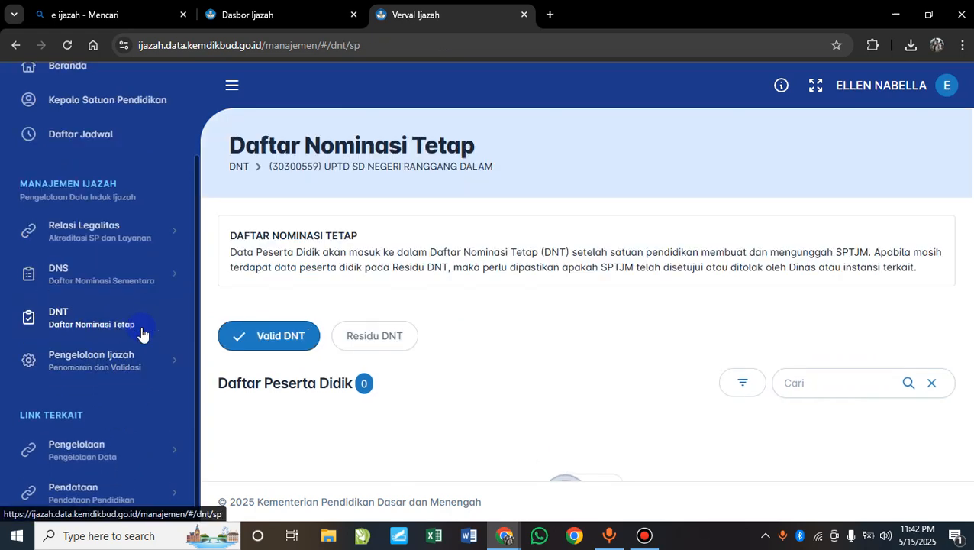
{"action": "left_click", "coordinate": [397, 339]}
{"action": "left_click", "coordinate": [261, 338]}
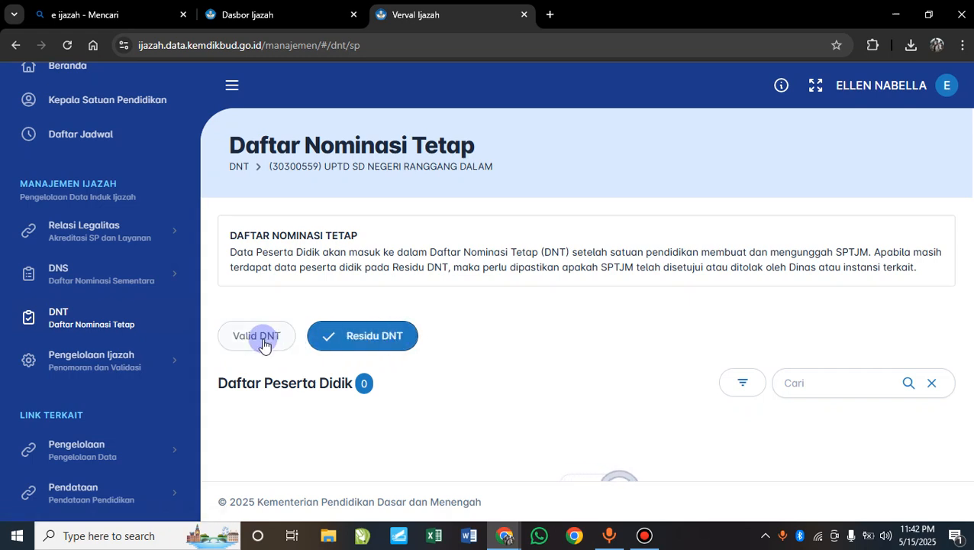
- Expand Pengelolaan Ijazah and open 1. Daftar Penomoran, which lists 0 students
{"action": "left_click", "coordinate": [113, 363]}
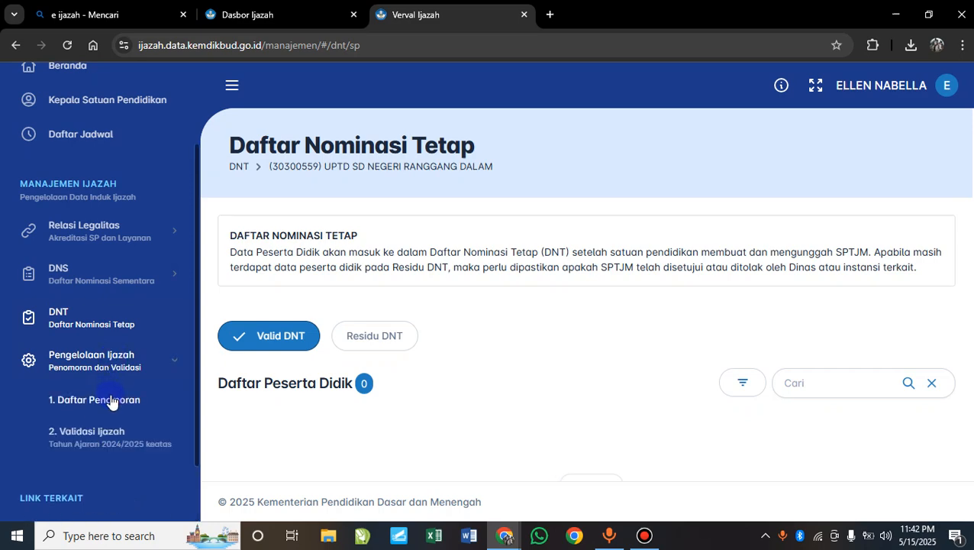
{"action": "scroll", "coordinate": [120, 403], "scroll_direction": "up", "scroll_amount": 5}
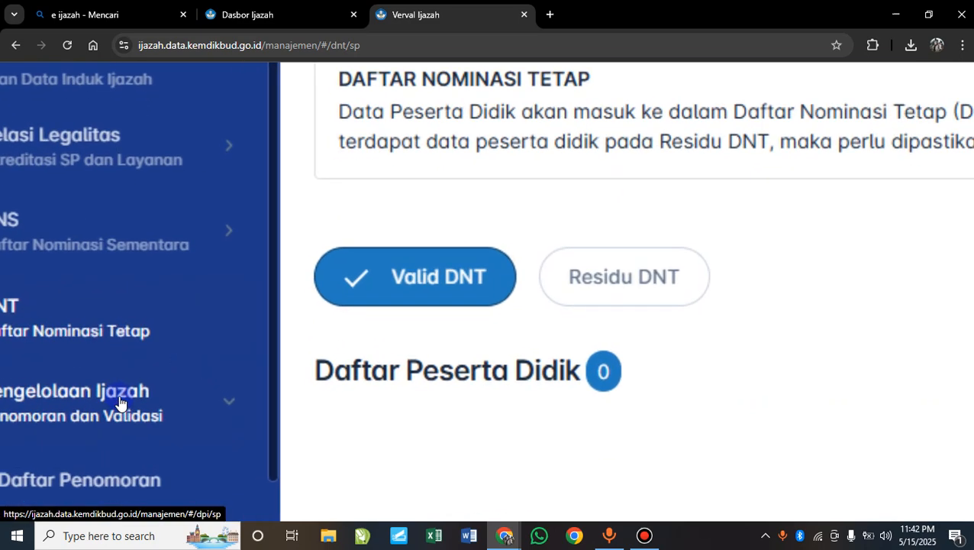
{"action": "scroll", "coordinate": [120, 403], "scroll_direction": "down", "scroll_amount": 2}
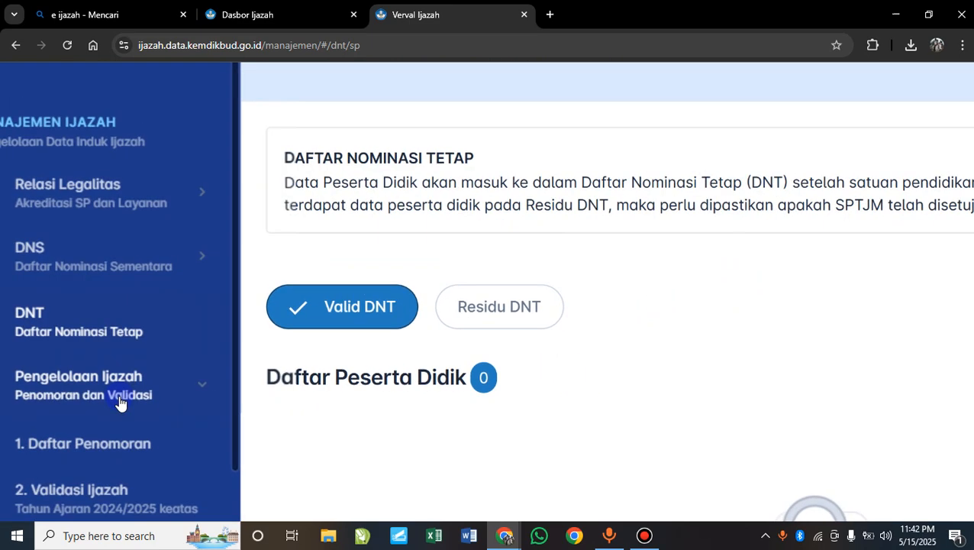
{"action": "left_click", "coordinate": [105, 455]}
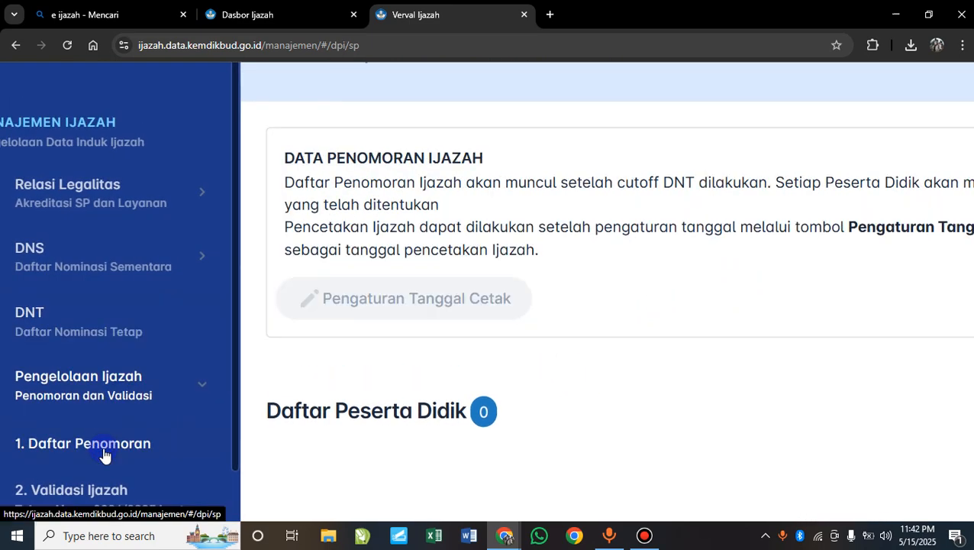
{"action": "scroll", "coordinate": [422, 394], "scroll_direction": "down", "scroll_amount": 1}
{"action": "scroll", "coordinate": [422, 393], "scroll_direction": "down", "scroll_amount": 3}
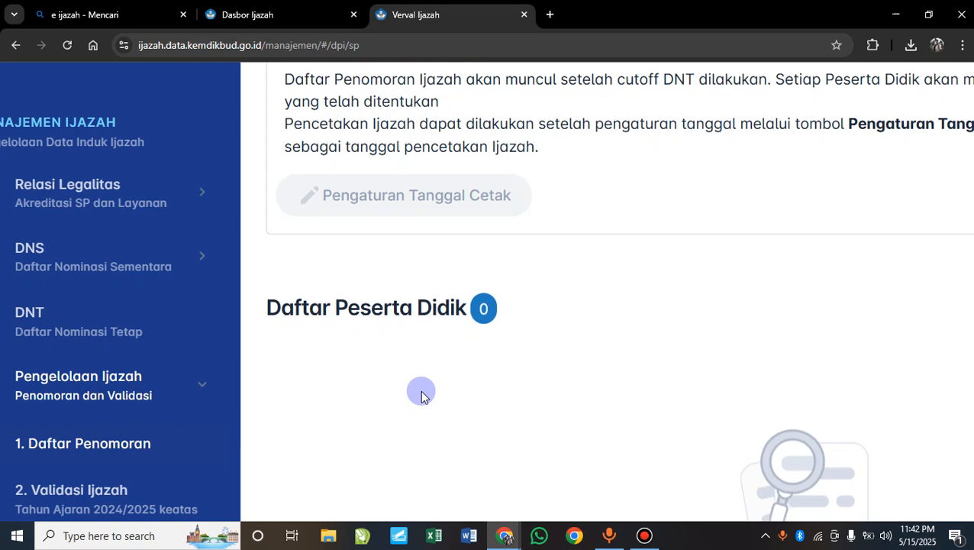
{"action": "scroll", "coordinate": [423, 393], "scroll_direction": "down", "scroll_amount": 2}
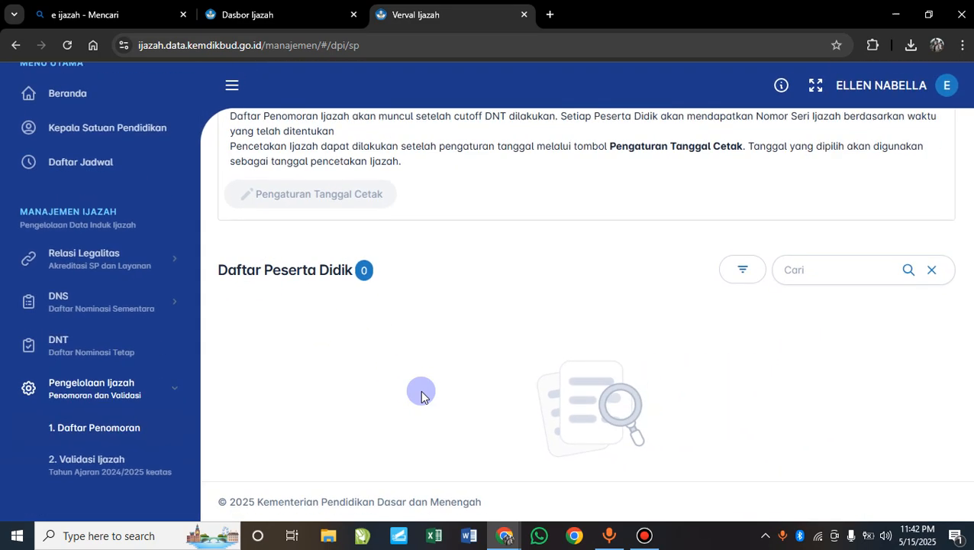
- Review the Daftar Jadwal table: six SD Kelas 6 stages, each 13–30 May 2025, marked Simulasi
{"action": "left_click", "coordinate": [107, 164]}
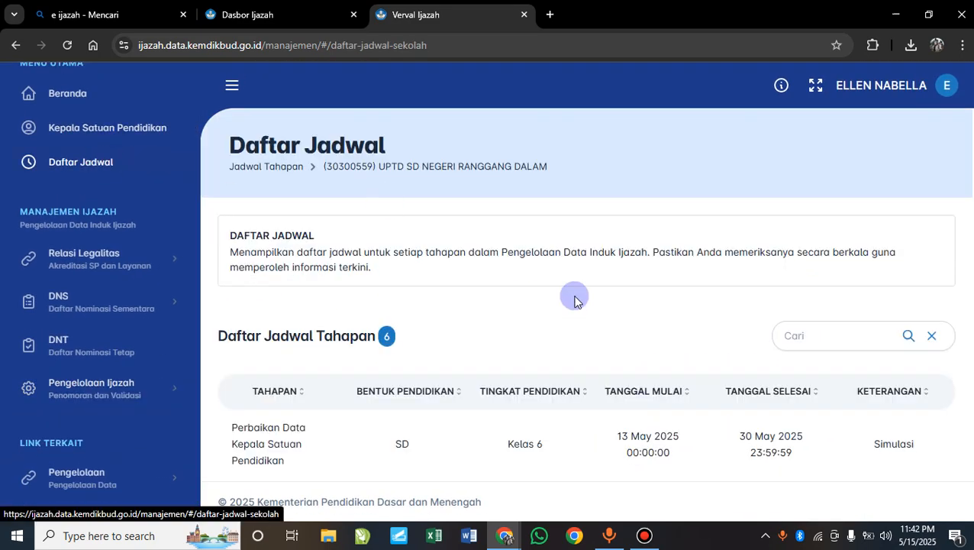
{"action": "scroll", "coordinate": [600, 326], "scroll_direction": "down", "scroll_amount": 5}
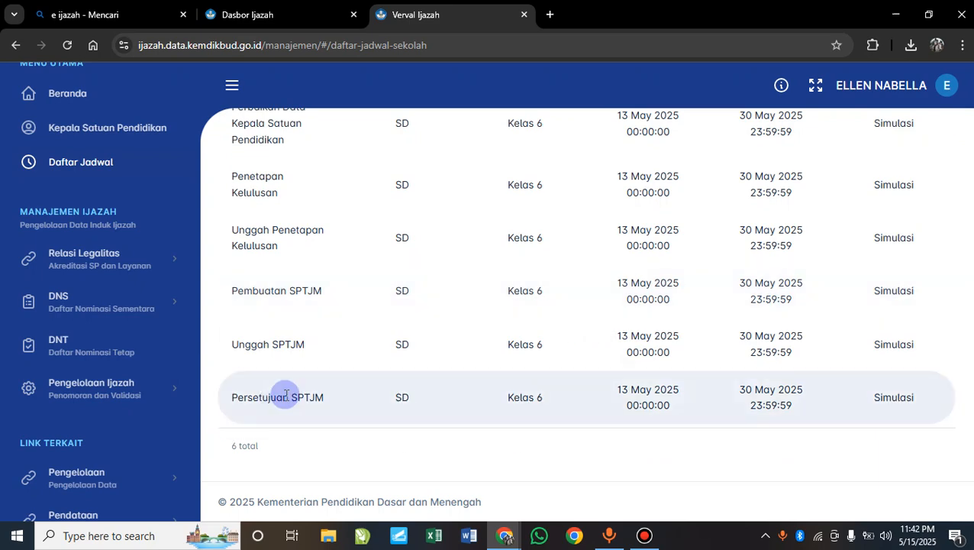
{"action": "scroll", "coordinate": [283, 392], "scroll_direction": "up", "scroll_amount": 5}
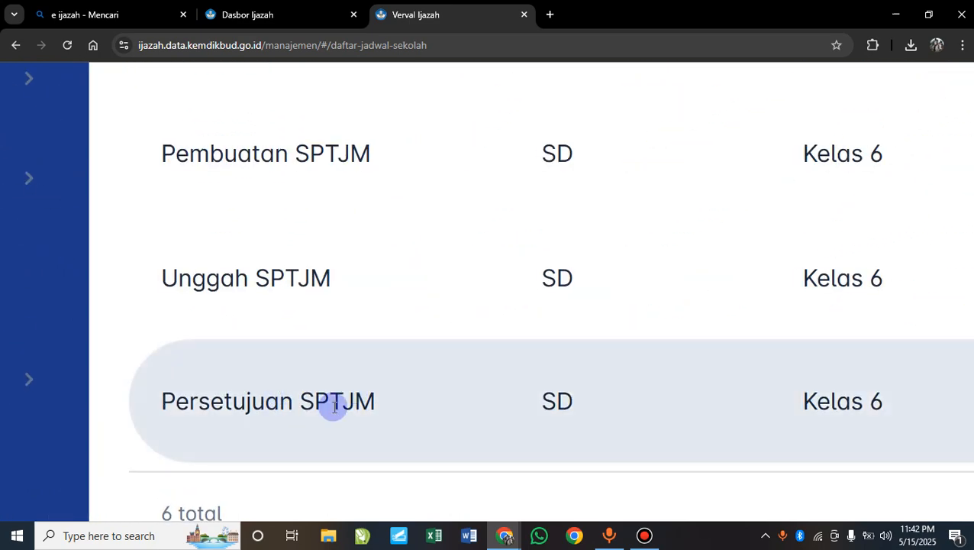
{"action": "scroll", "coordinate": [335, 406], "scroll_direction": "down", "scroll_amount": 5}
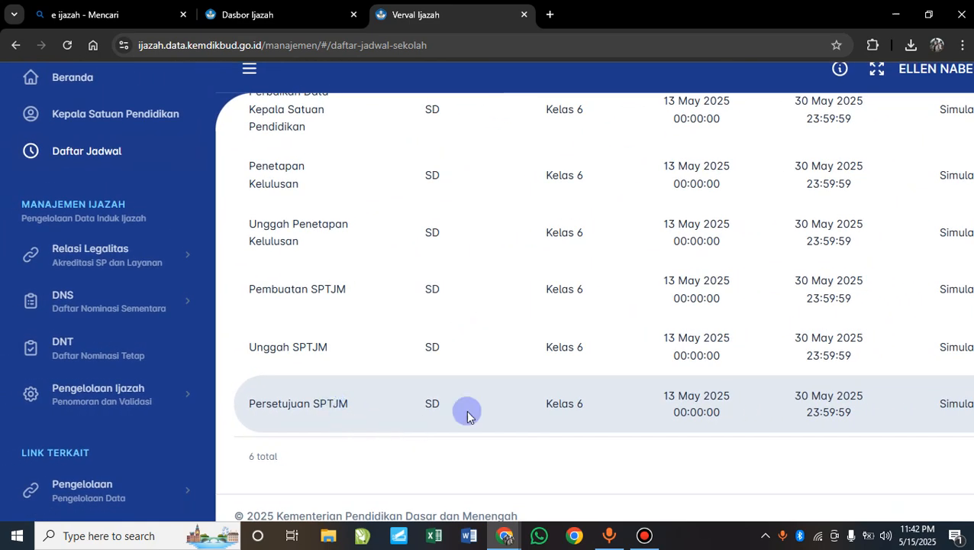
{"action": "scroll", "coordinate": [609, 415], "scroll_direction": "up", "scroll_amount": 3}
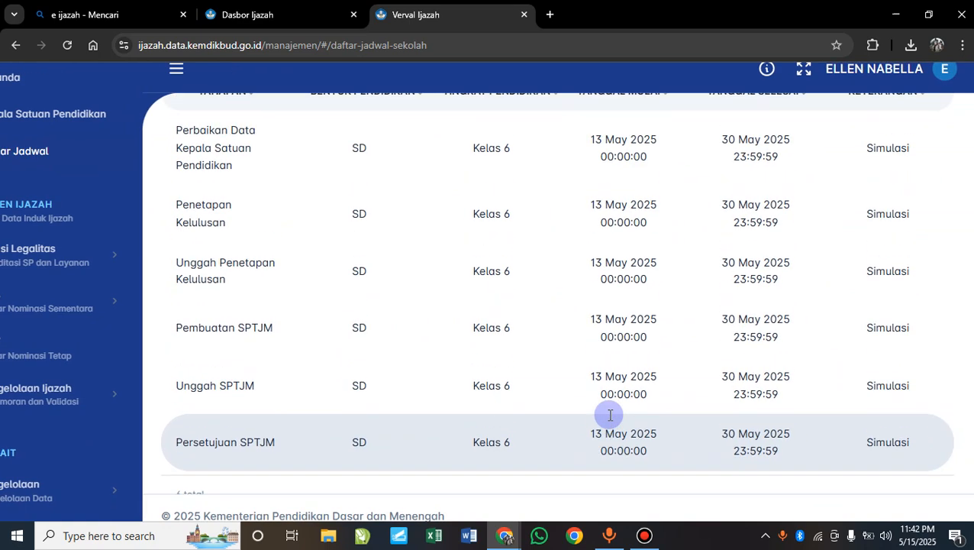
{"action": "scroll", "coordinate": [609, 416], "scroll_direction": "down", "scroll_amount": 3}
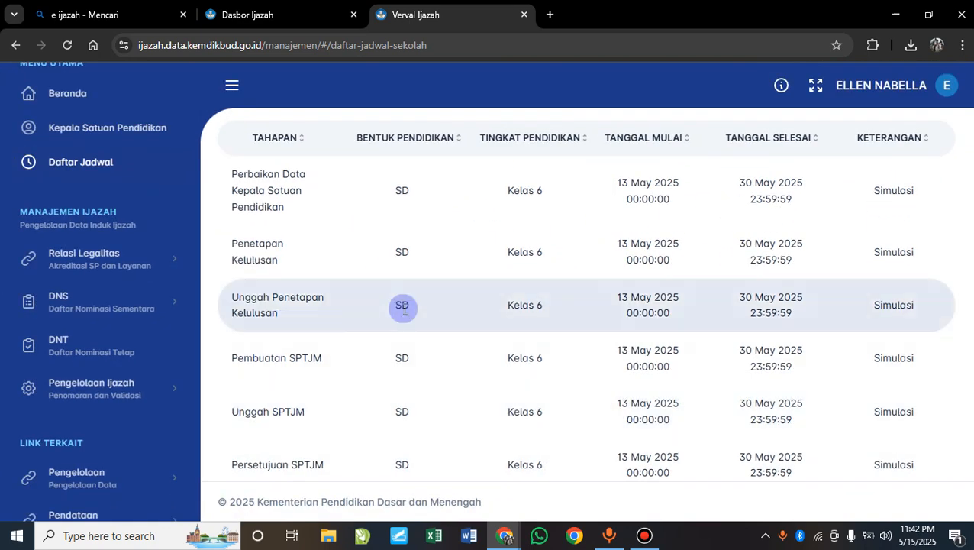
{"action": "scroll", "coordinate": [341, 245], "scroll_direction": "up", "scroll_amount": 2}
{"action": "scroll", "coordinate": [139, 194], "scroll_direction": "up", "scroll_amount": 2}
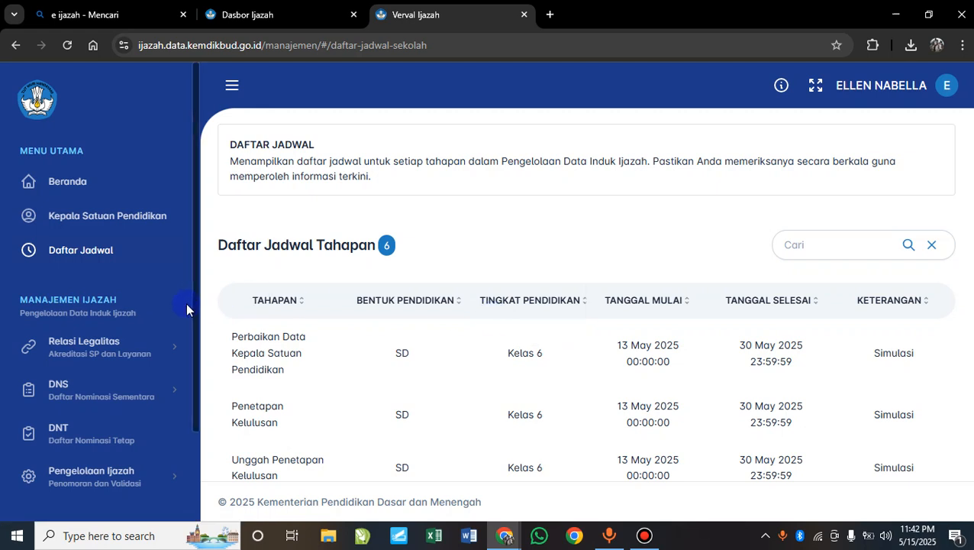
{"action": "scroll", "coordinate": [133, 398], "scroll_direction": "down", "scroll_amount": 2}
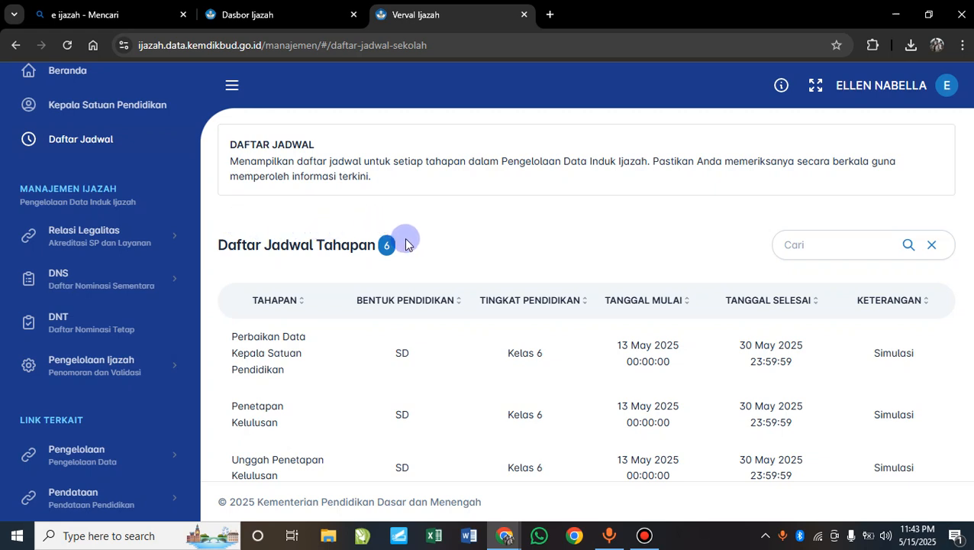
{"action": "scroll", "coordinate": [405, 244], "scroll_direction": "up", "scroll_amount": 1}
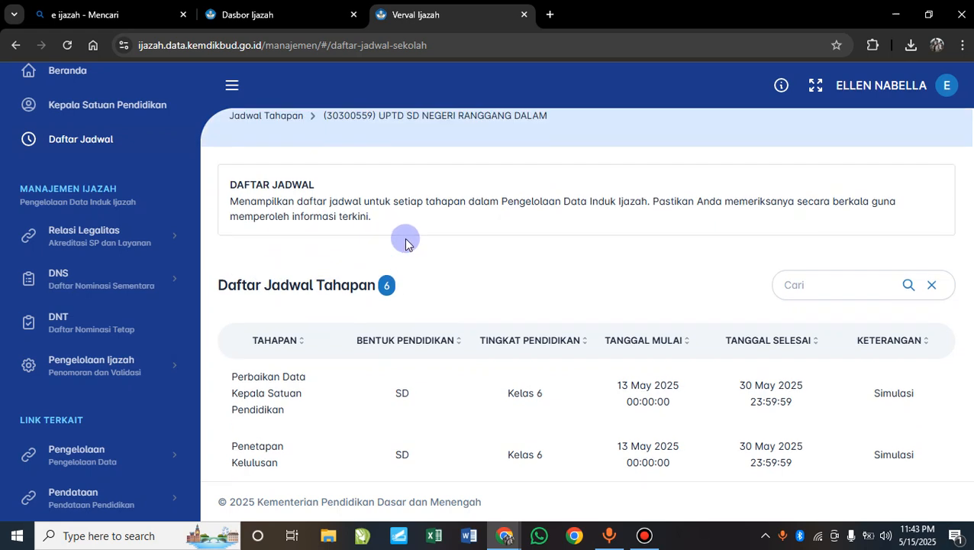
{"action": "scroll", "coordinate": [405, 245], "scroll_direction": "up", "scroll_amount": 1}
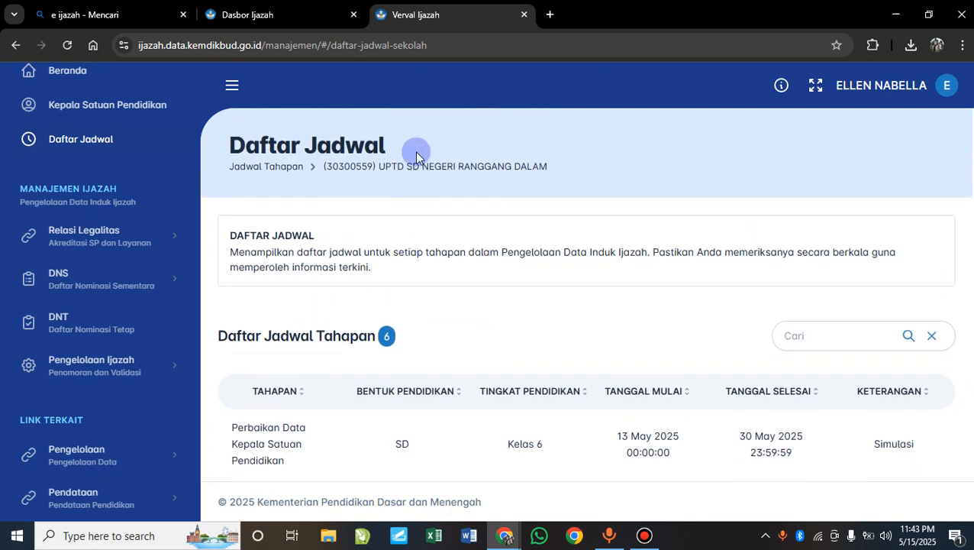
{"action": "scroll", "coordinate": [192, 111], "scroll_direction": "up", "scroll_amount": 3}
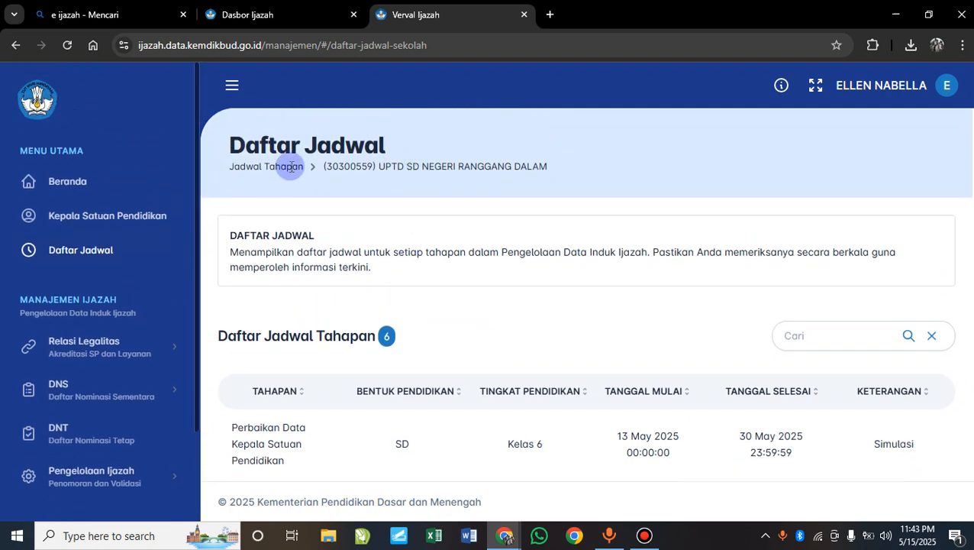